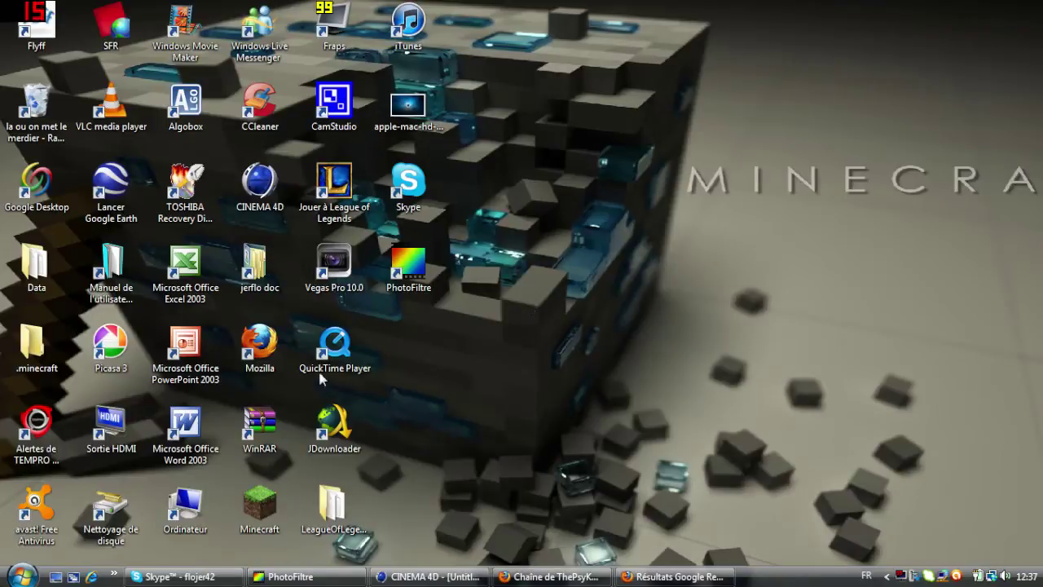
Restore PhotoFiltre and open youtube_bacground_template_1.jpg from the création background folder.
click(285, 577)
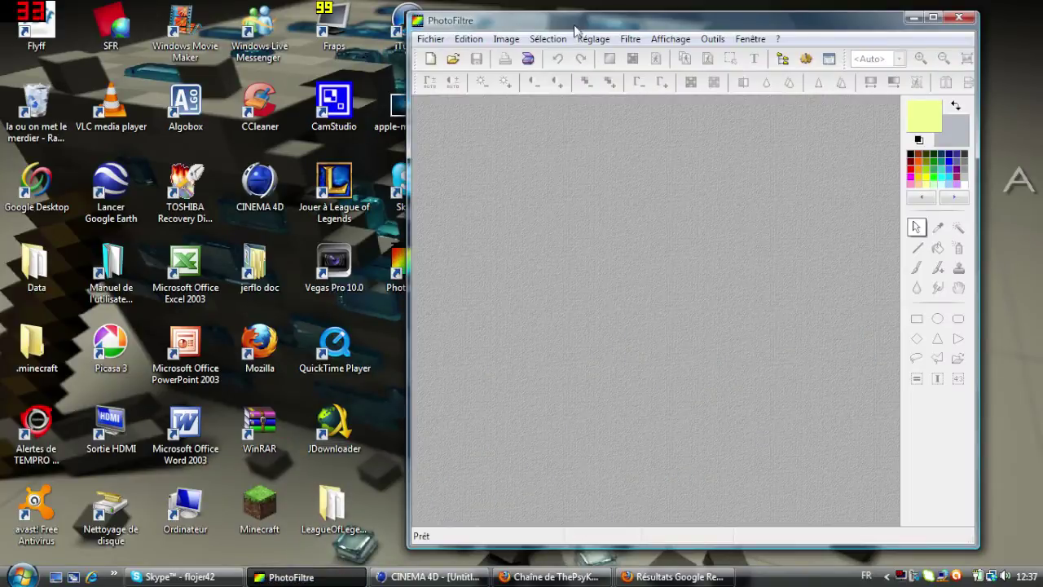
drag(573, 23, 550, 29)
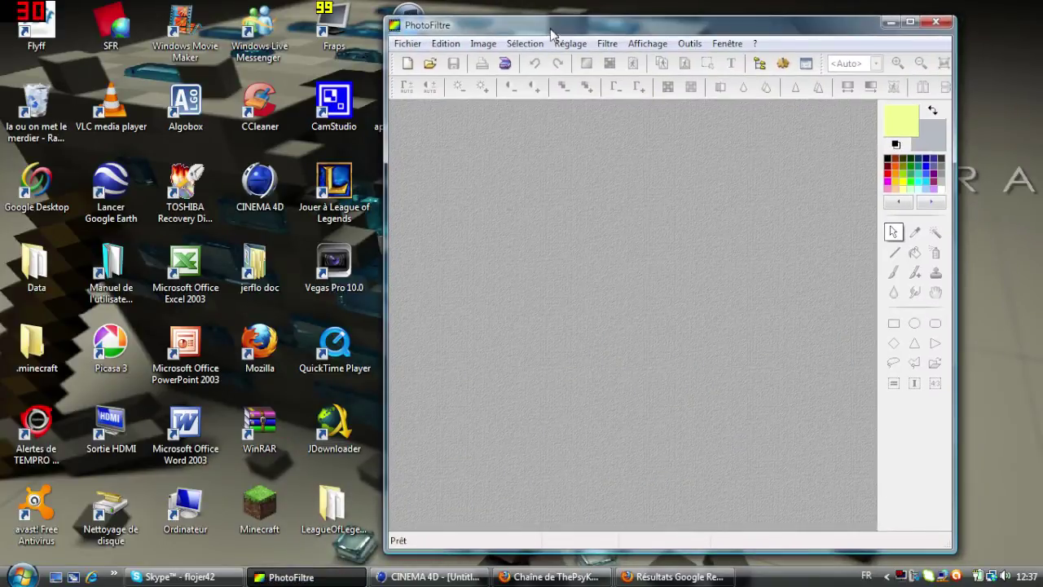
click(406, 45)
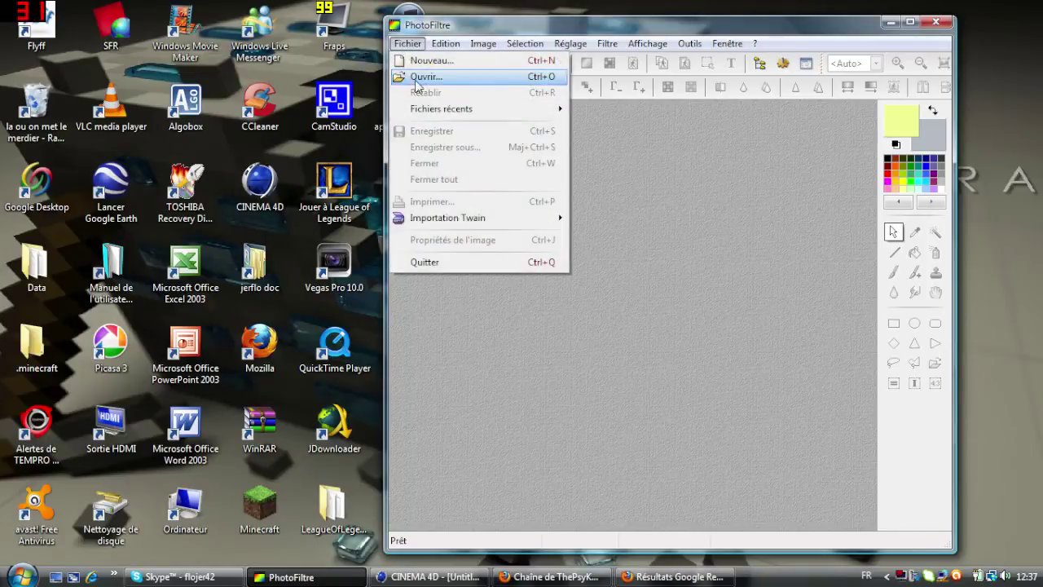
click(417, 77)
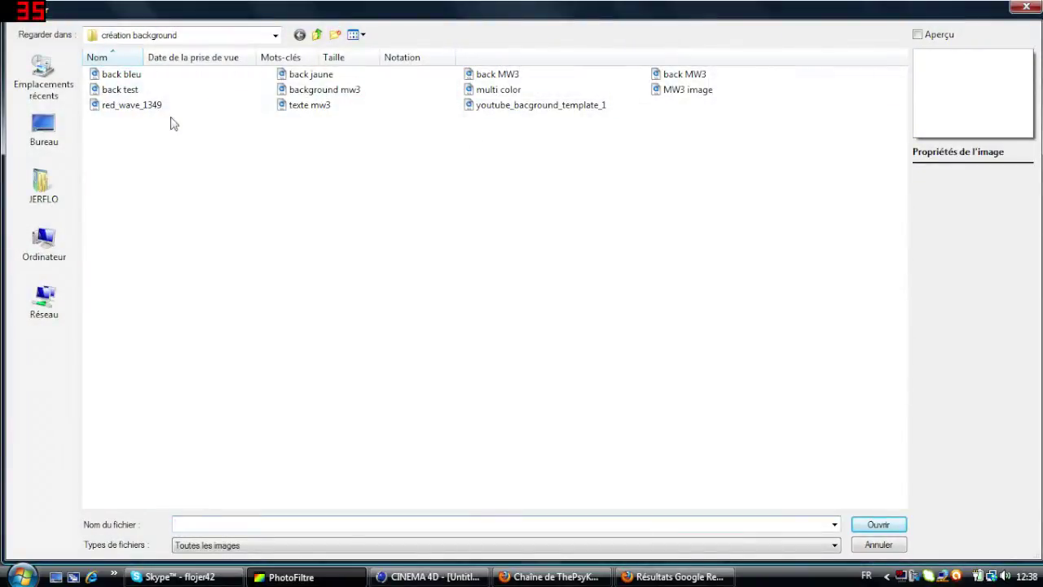
double_click(542, 106)
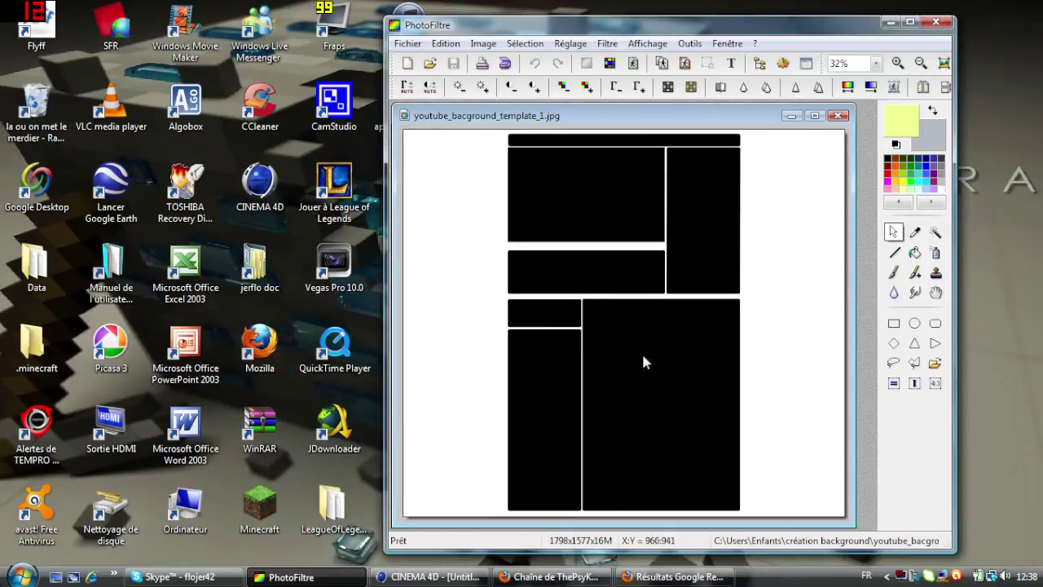
Open the apple-mac-hd-wallpaper-42 starry wallpaper by dragging it into PhotoFiltre.
click(935, 233)
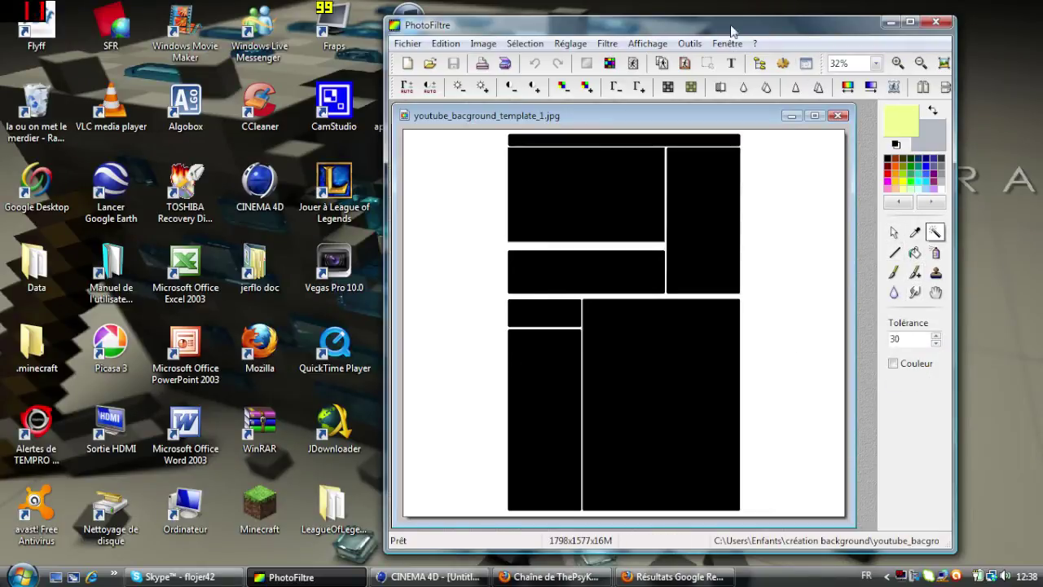
click(894, 232)
drag(728, 31, 808, 24)
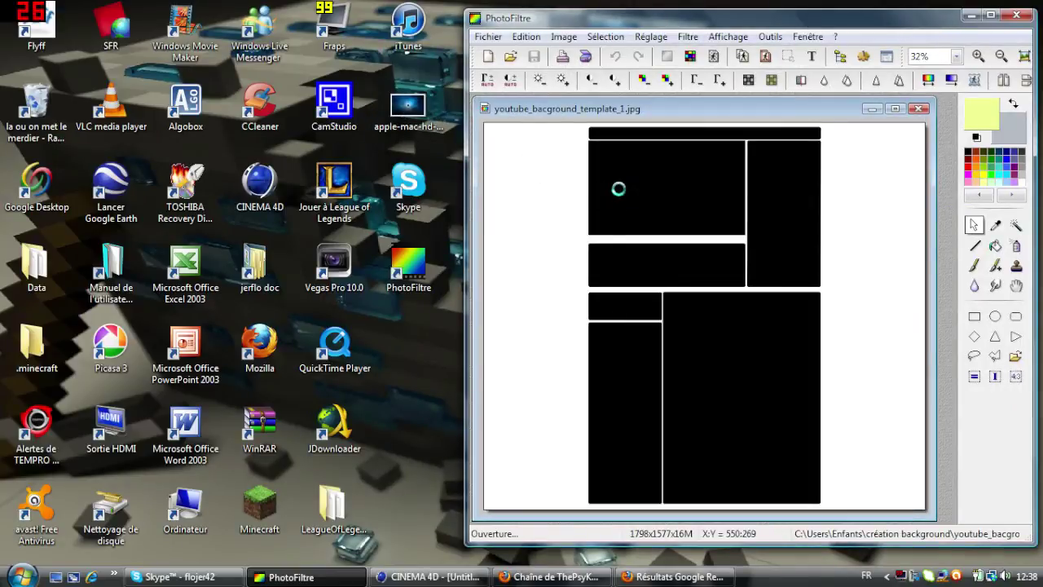
drag(408, 106, 616, 189)
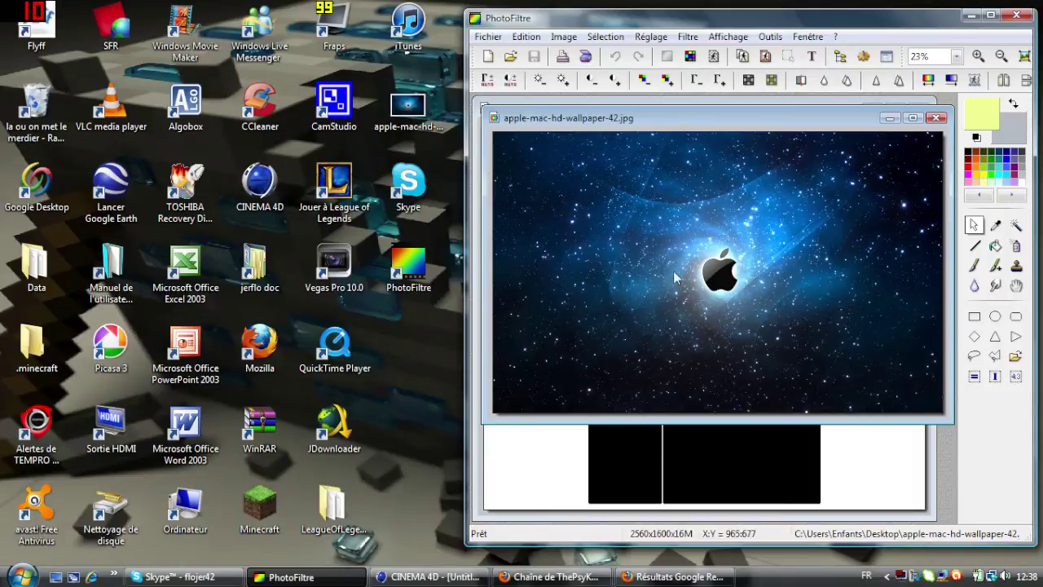
Resize the wallpaper to 2100 × 1312 pixels with proportions kept.
click(564, 37)
click(608, 163)
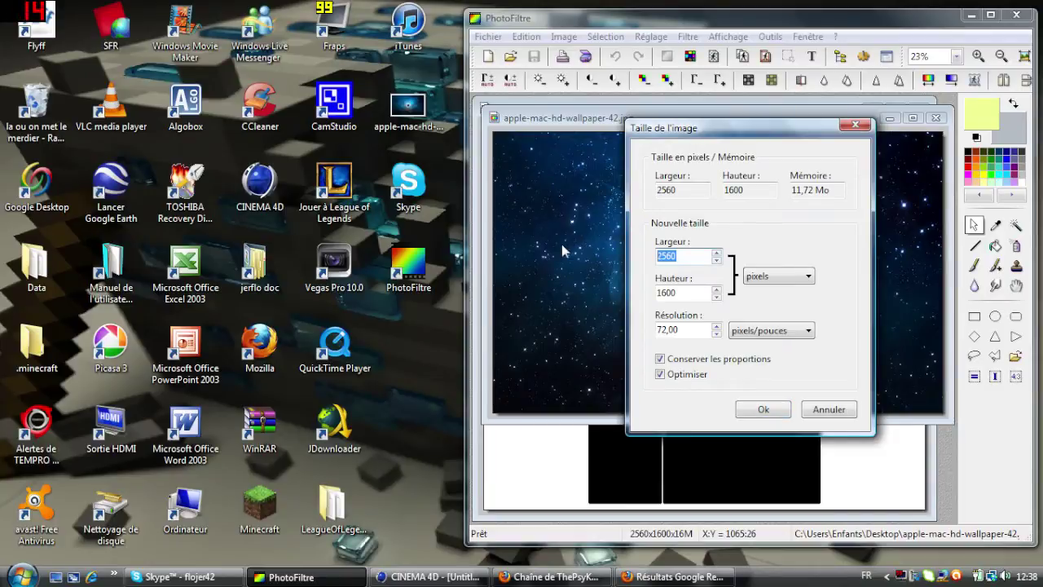
text(2000)
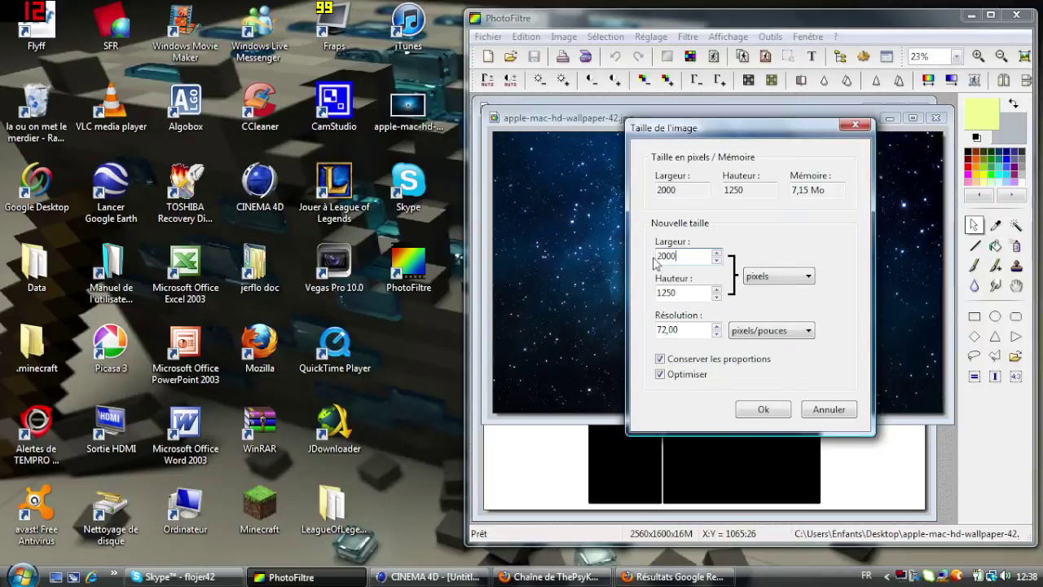
key(BackSpace)
key(BackSpace)
key(BackSpace)
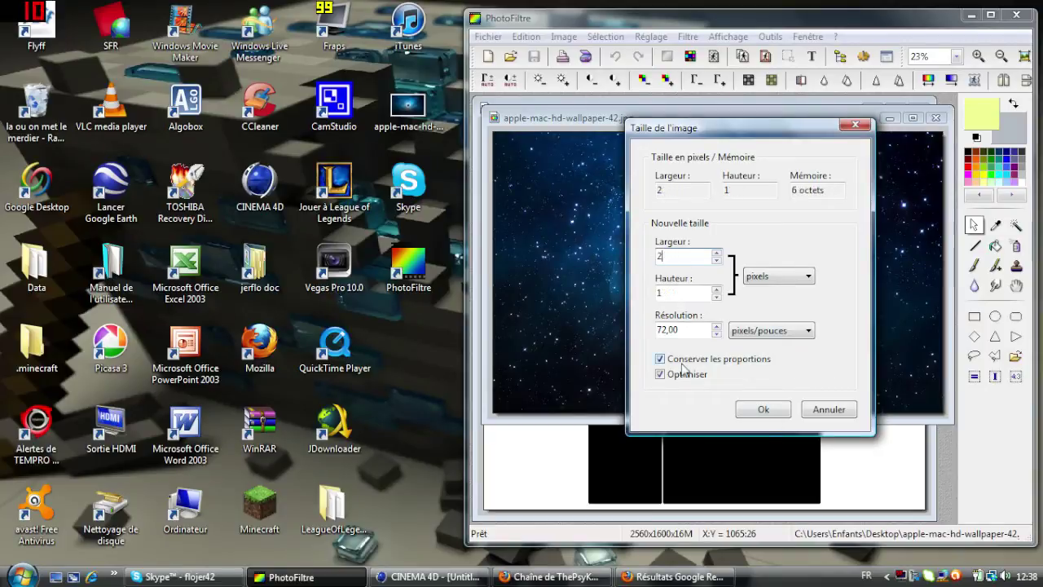
text(100)
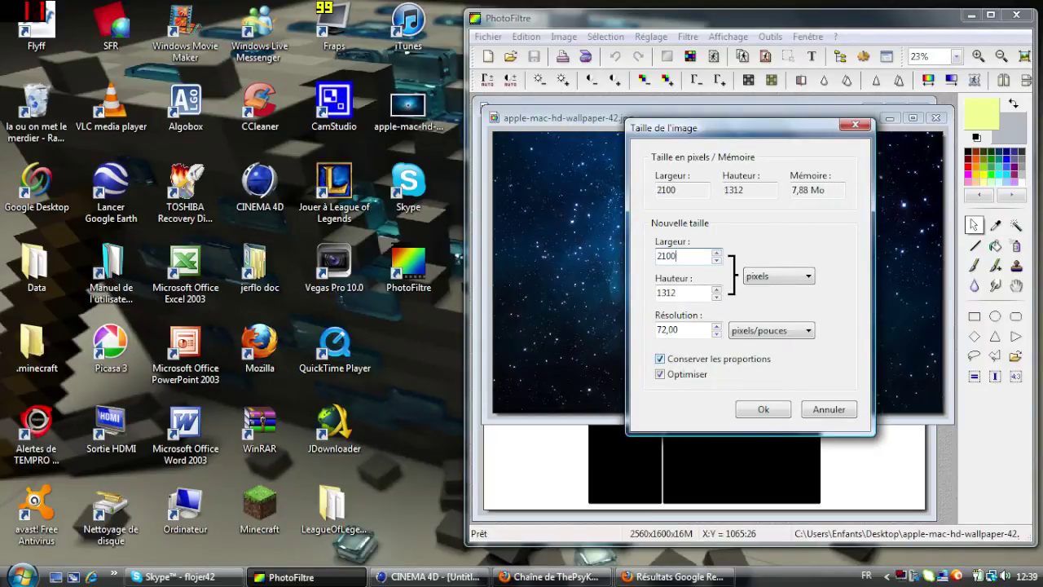
click(773, 412)
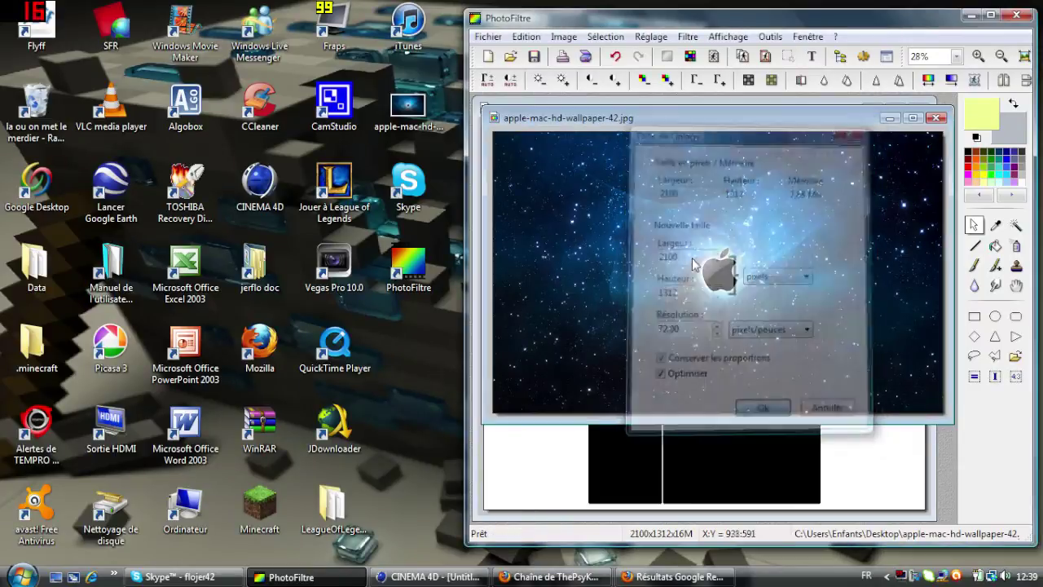
Magic-wand the template's white area, invert to the black panels, and copy them.
click(855, 461)
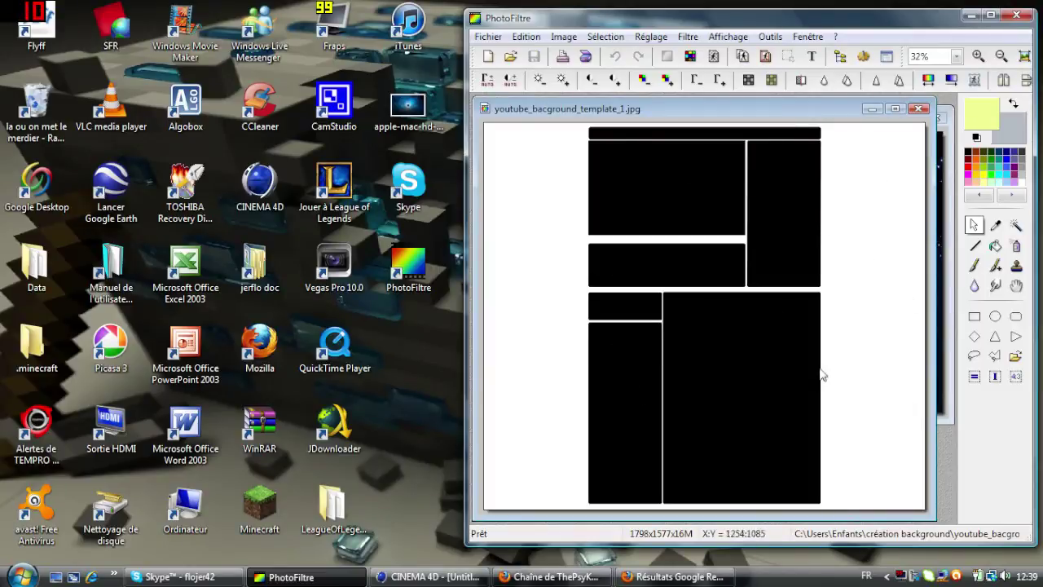
click(1016, 225)
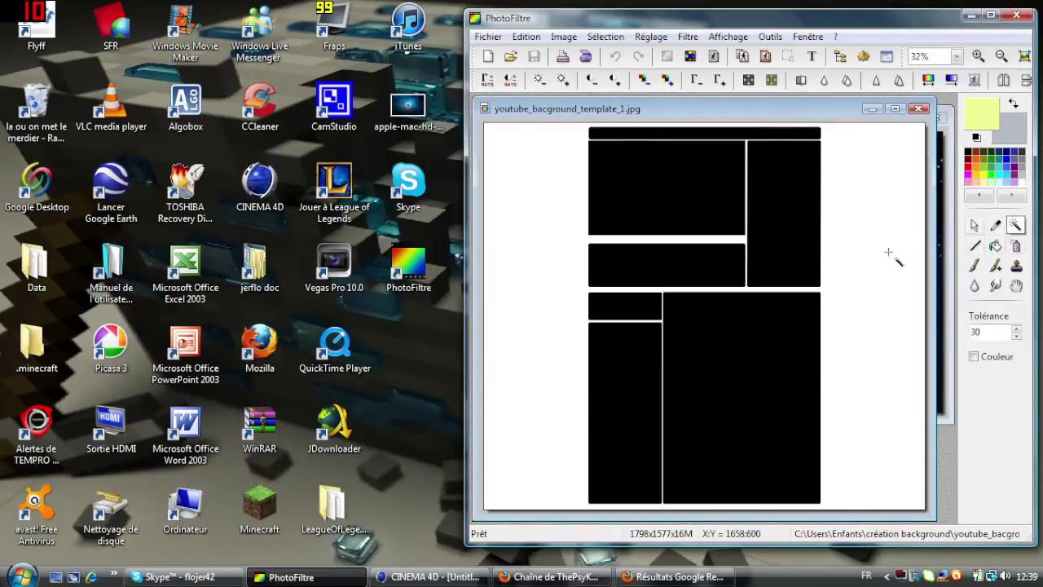
click(868, 447)
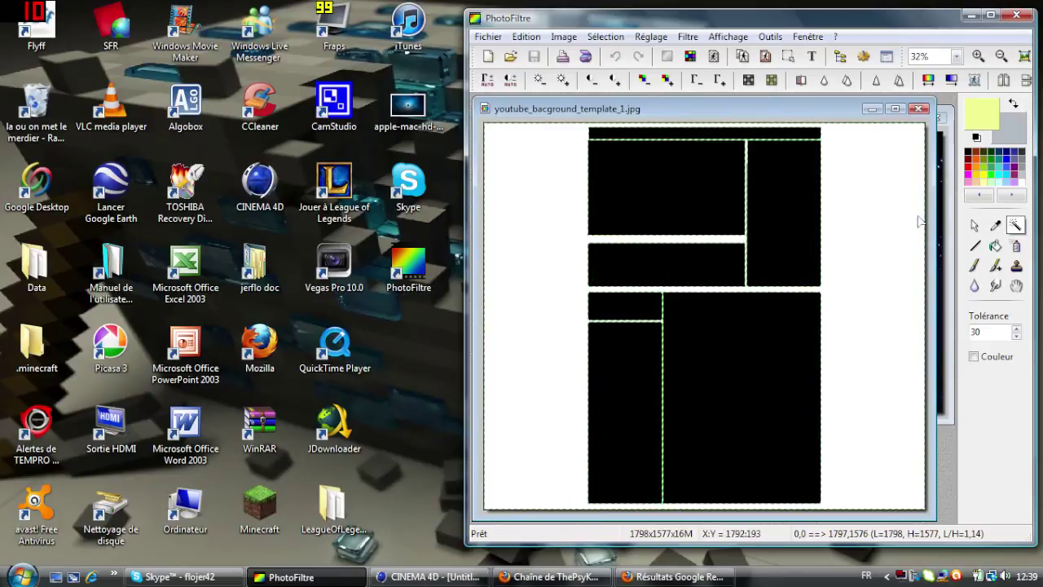
right_click(698, 360)
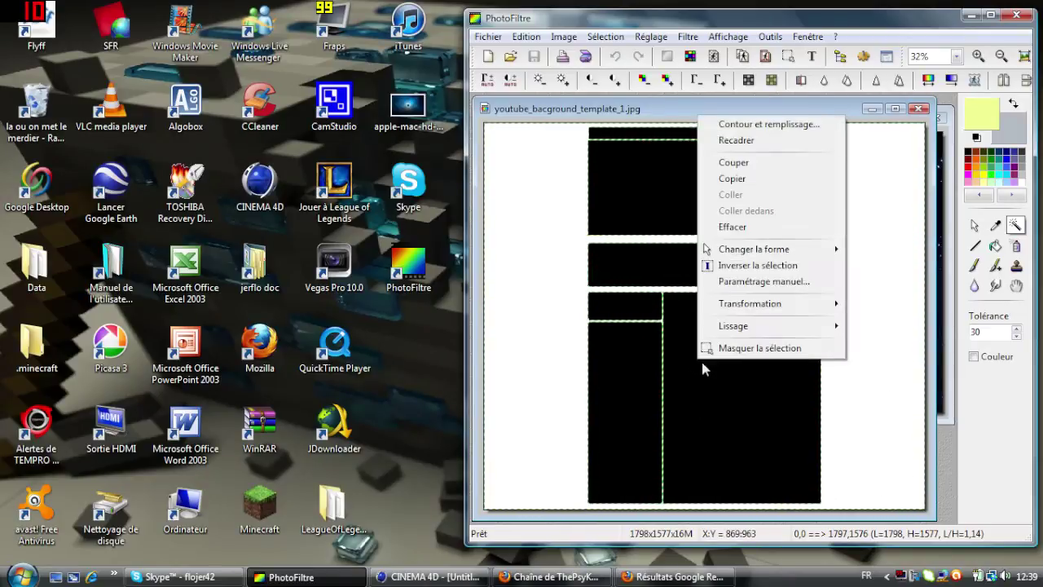
click(782, 266)
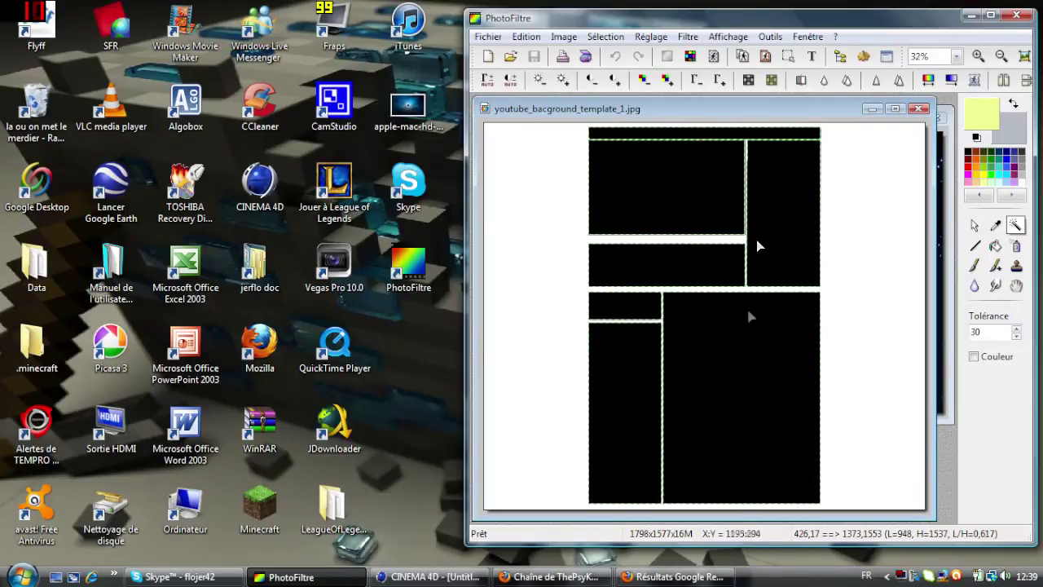
right_click(784, 229)
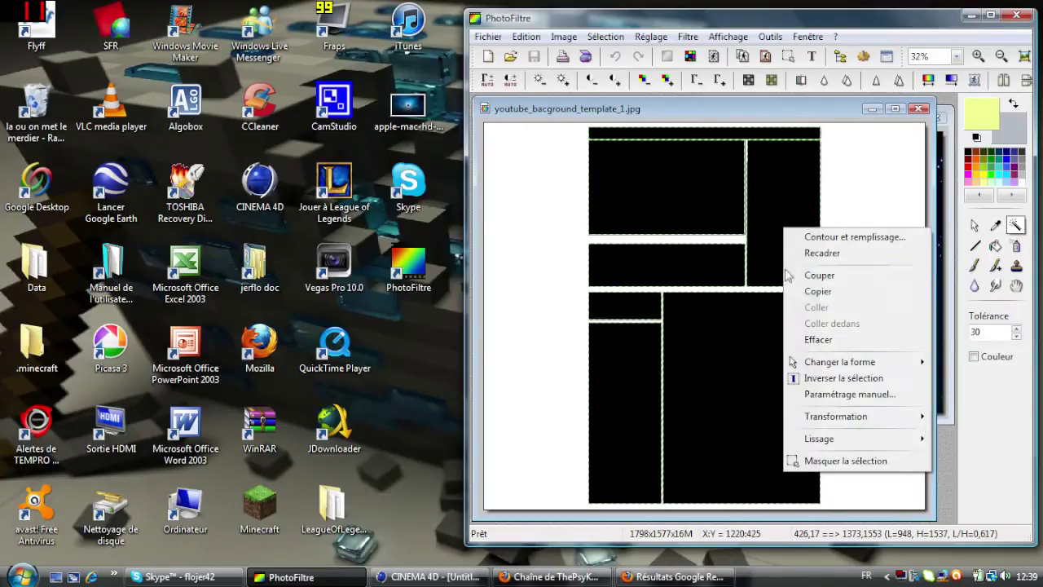
click(819, 291)
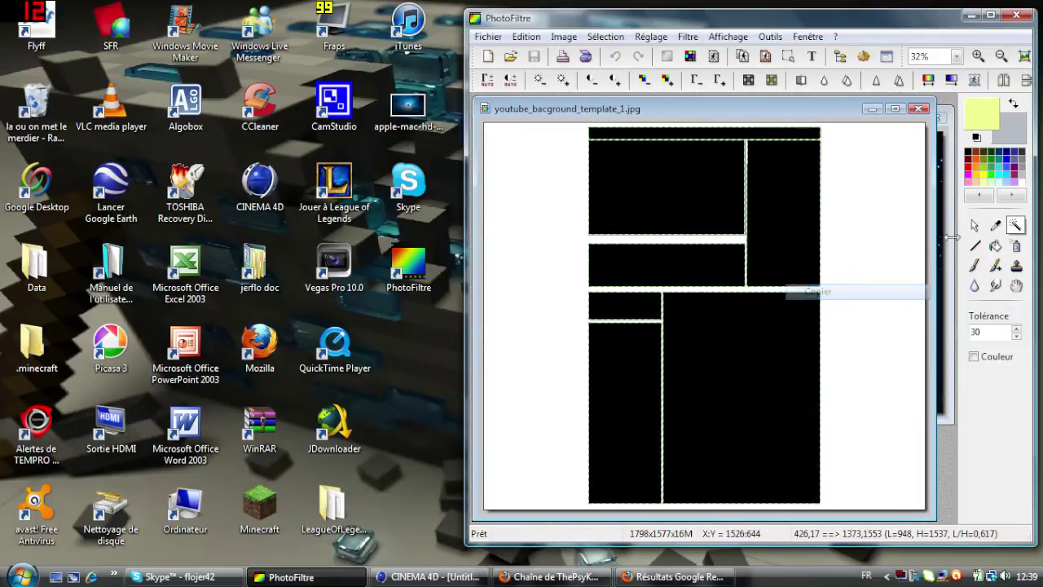
click(938, 190)
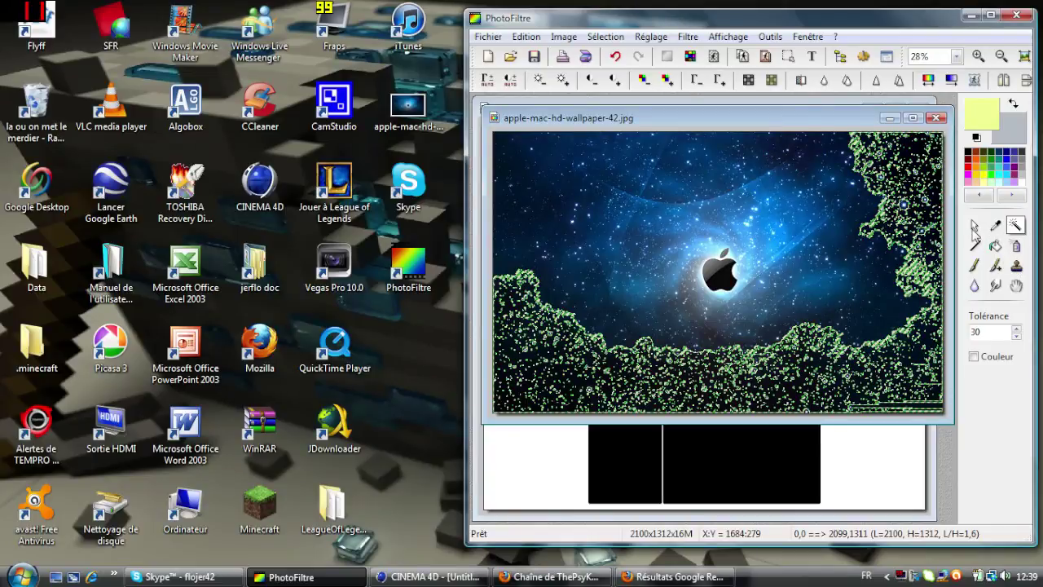
Paste the black panels onto the wallpaper's centre and nudge them slightly down.
click(974, 227)
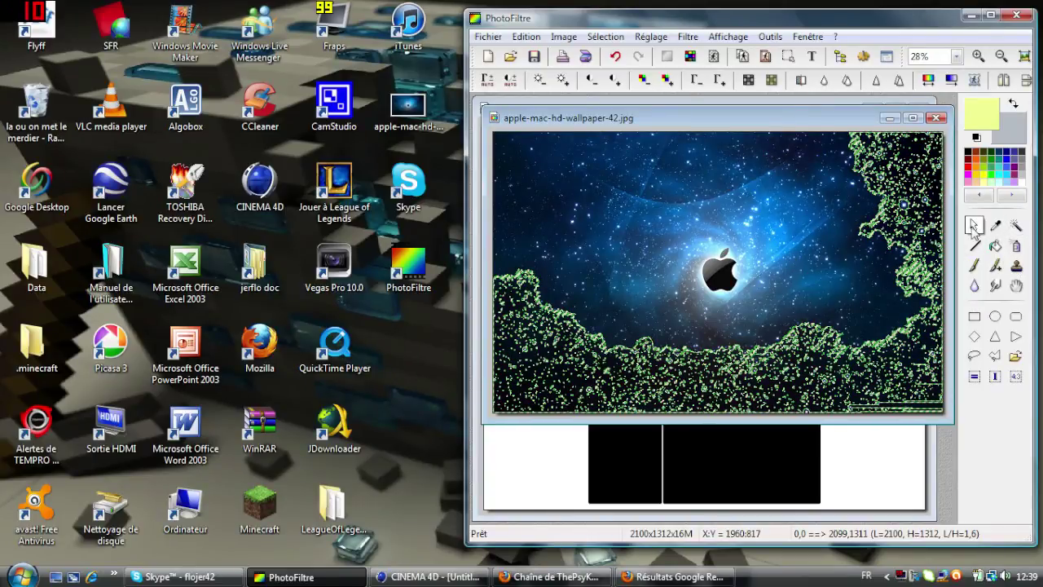
click(809, 279)
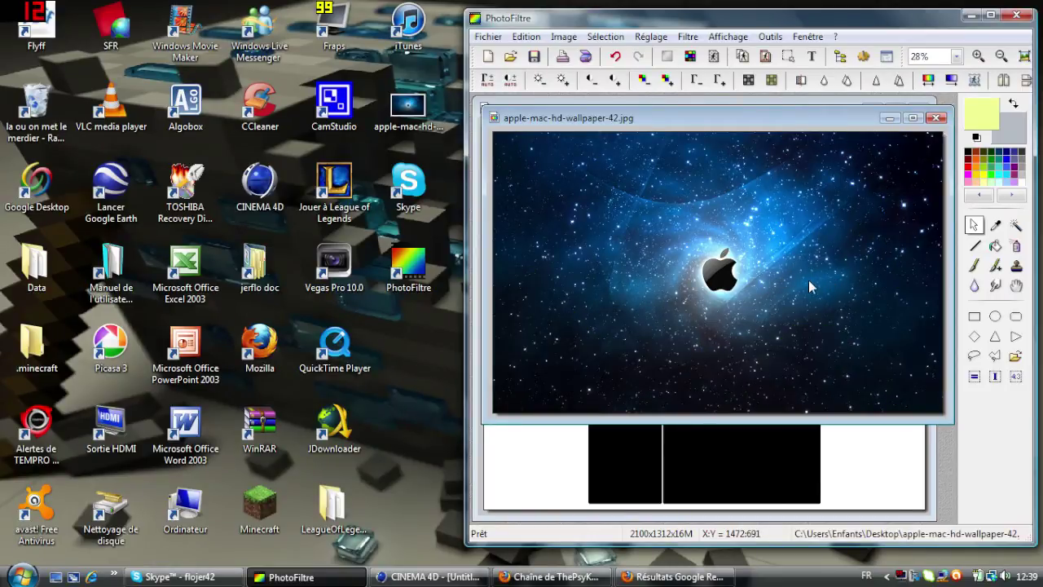
right_click(771, 258)
click(802, 343)
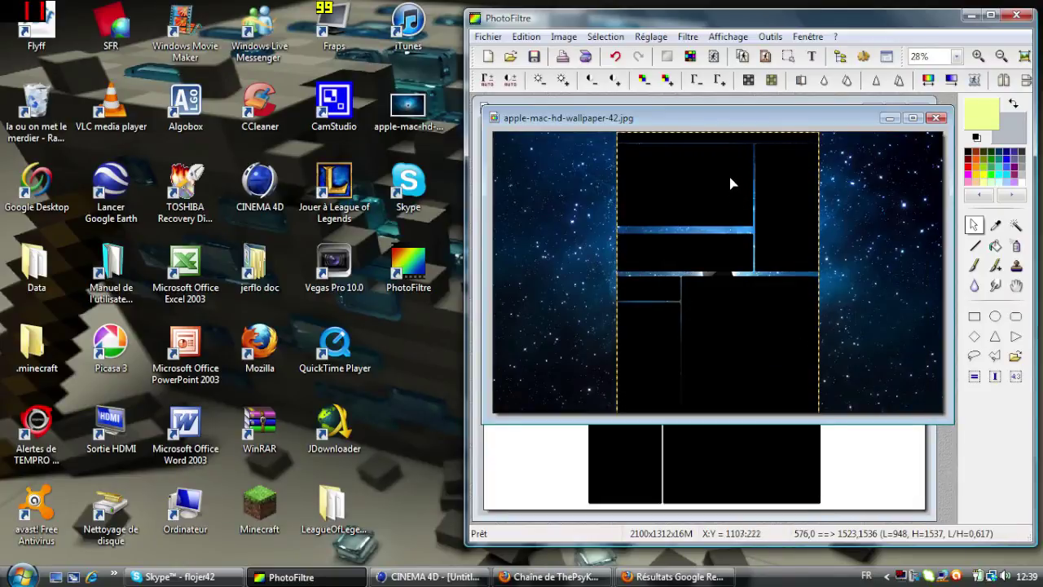
drag(730, 180, 730, 186)
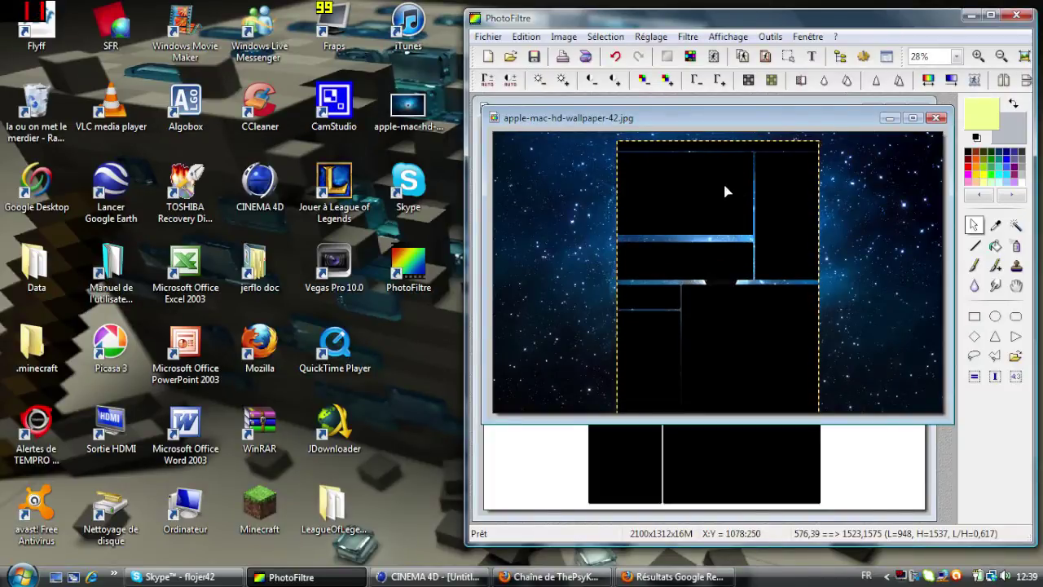
click(488, 37)
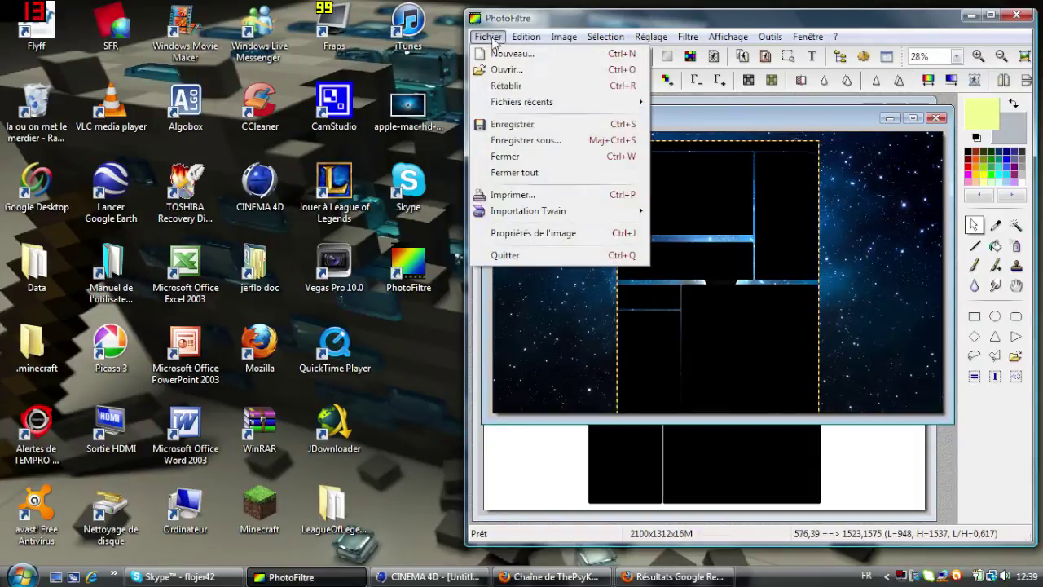
Save the image as JPEG 'back etoile' in création background, accepting compression 90.
click(542, 142)
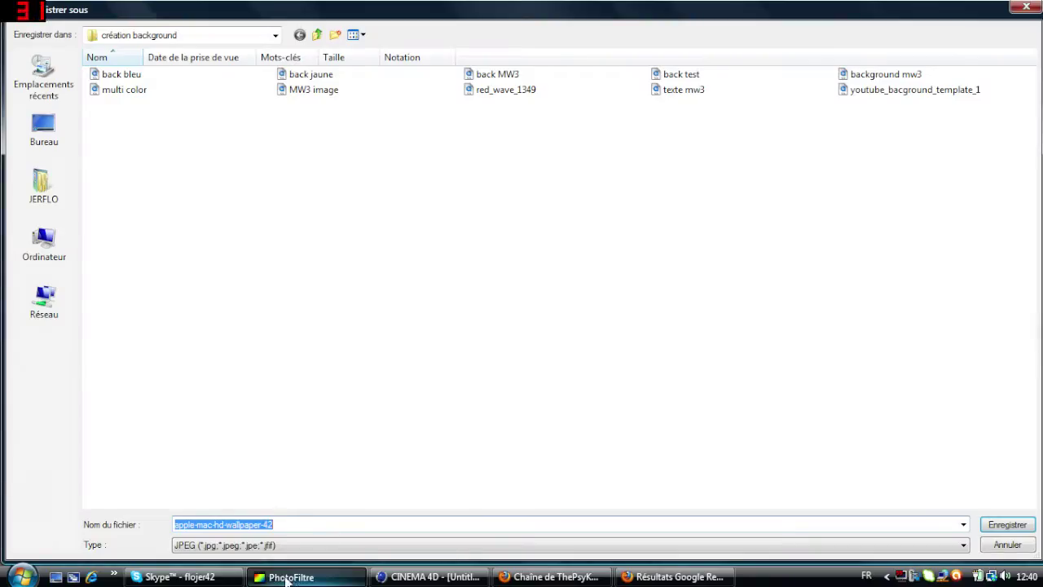
click(219, 546)
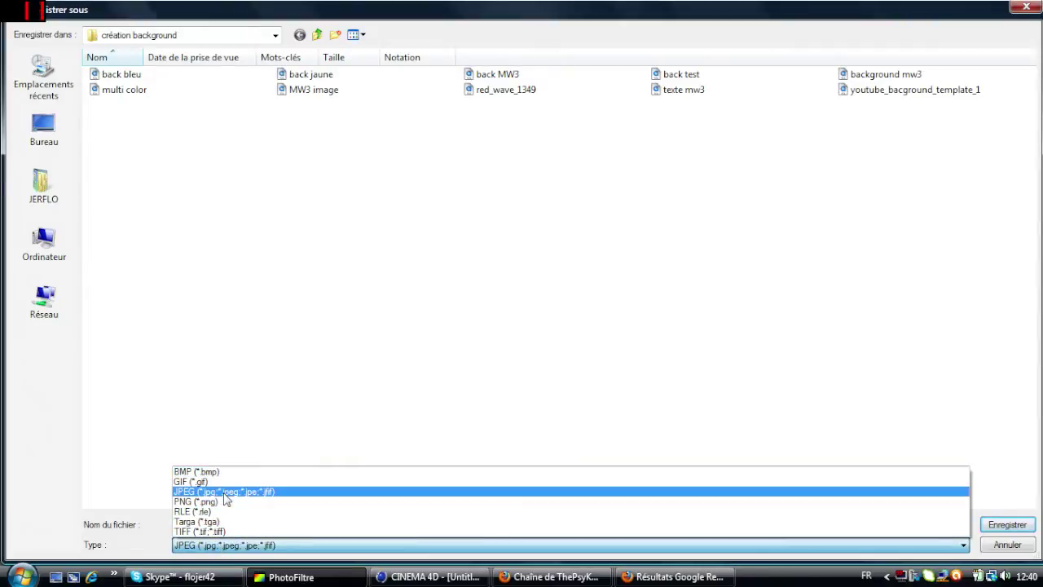
click(225, 492)
double_click(244, 525)
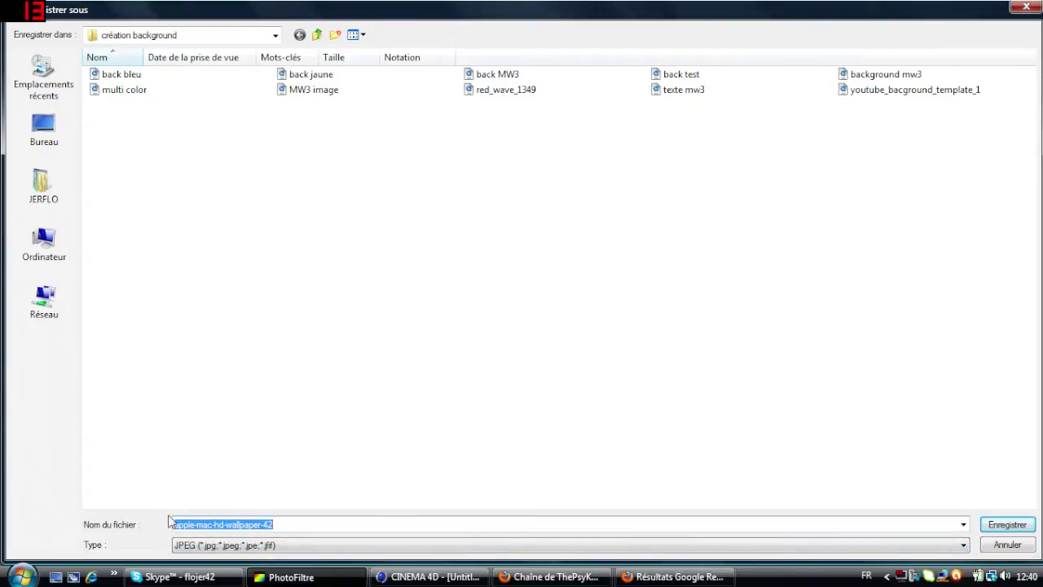
text(back etoile)
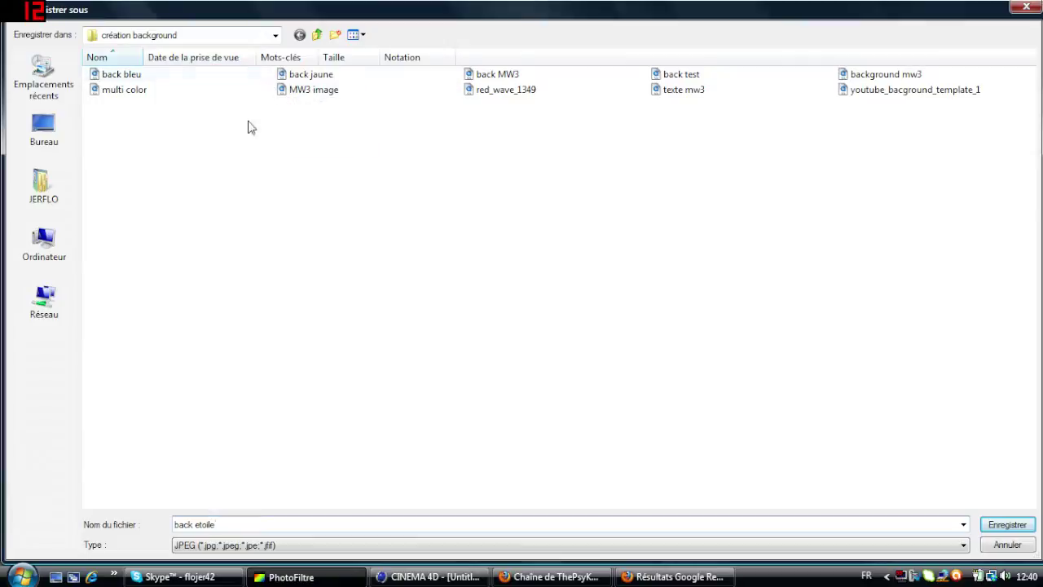
click(1008, 525)
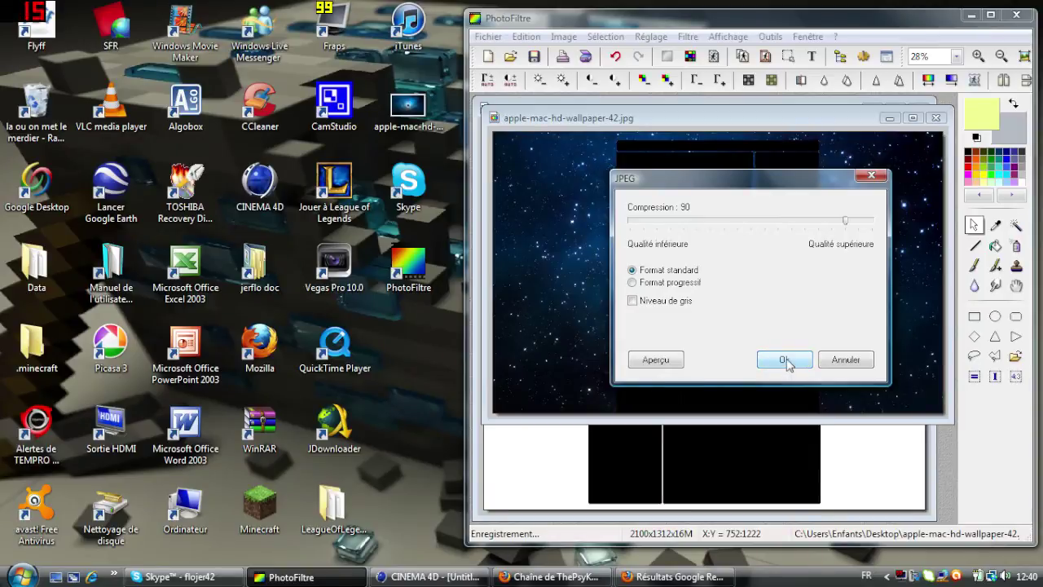
click(784, 360)
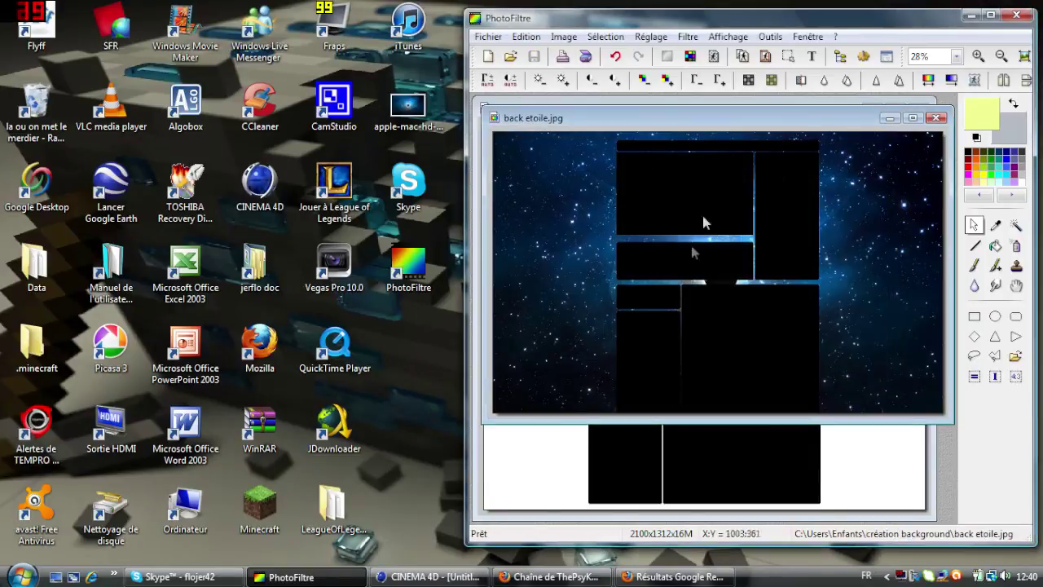
click(520, 577)
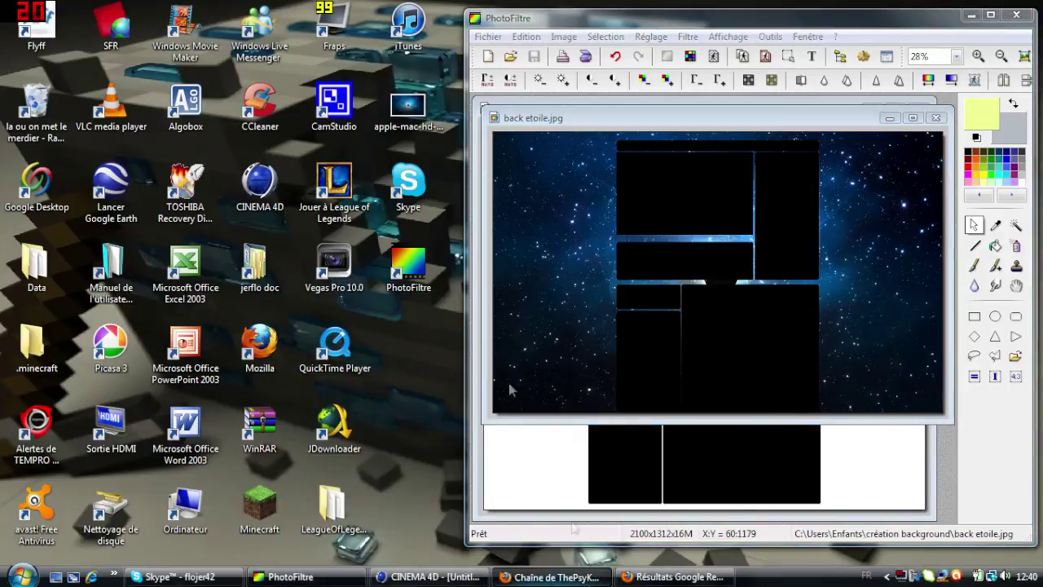
Upload back etoile as the channel's background image in Thèmes et couleurs.
click(385, 163)
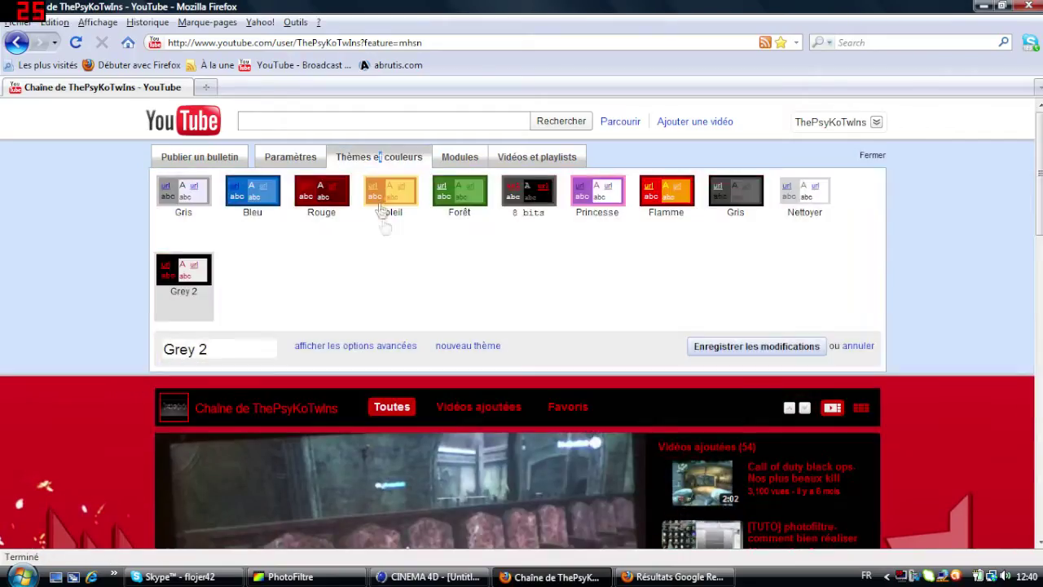
click(365, 350)
scroll(365, 312, down, 3)
click(315, 351)
click(395, 355)
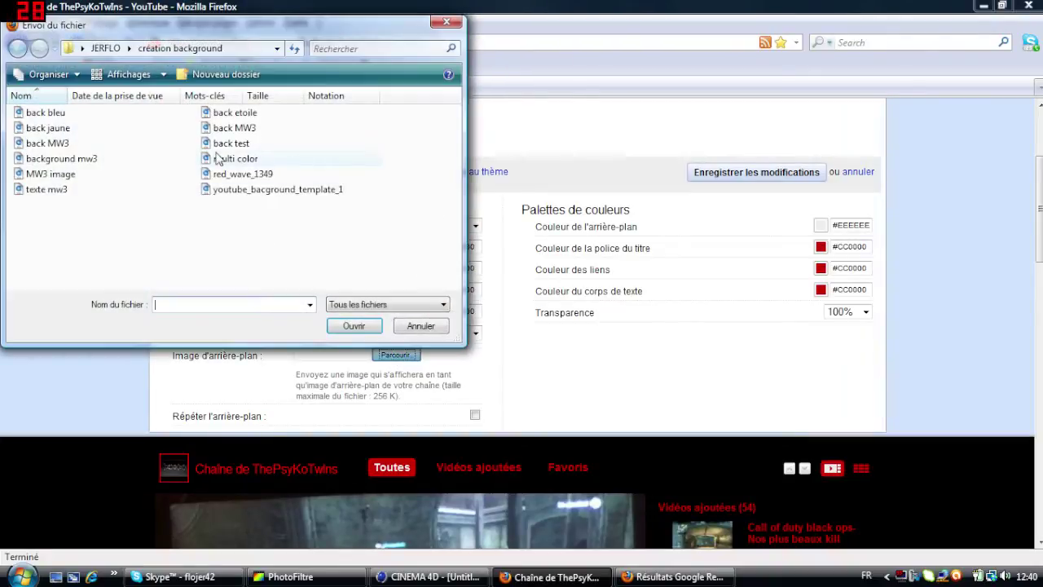
double_click(234, 114)
Review the starry channel page, close the settings panel and return to PhotoFiltre.
scroll(103, 278, down, 3)
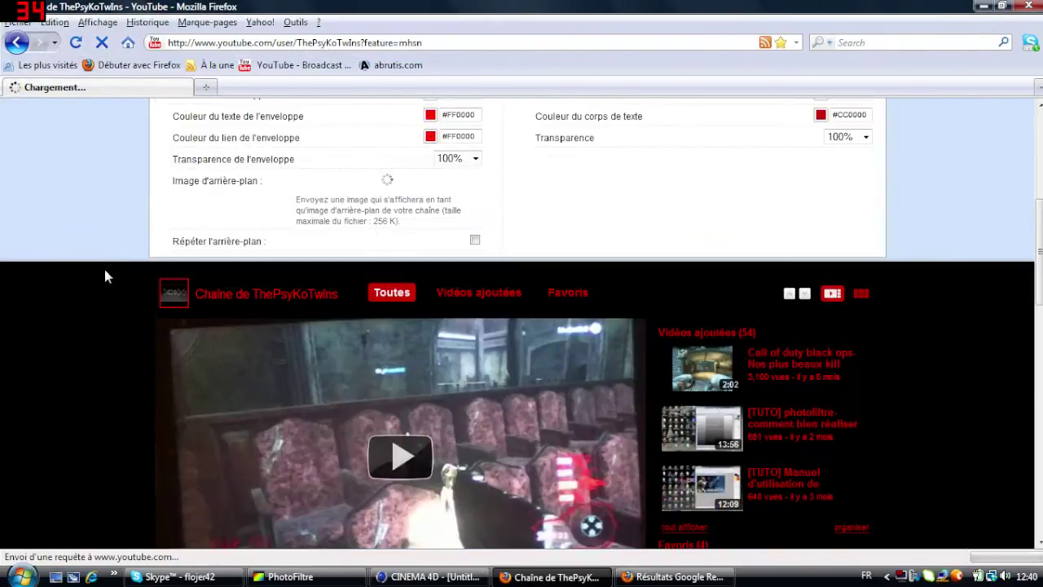
scroll(112, 263, down, 2)
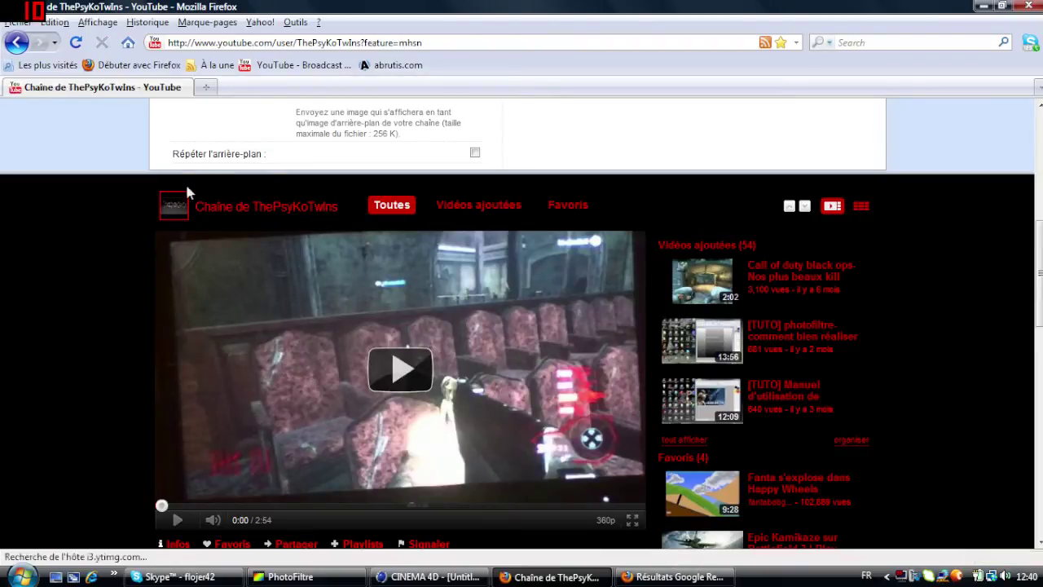
scroll(147, 195, down, 1)
scroll(143, 187, down, 1)
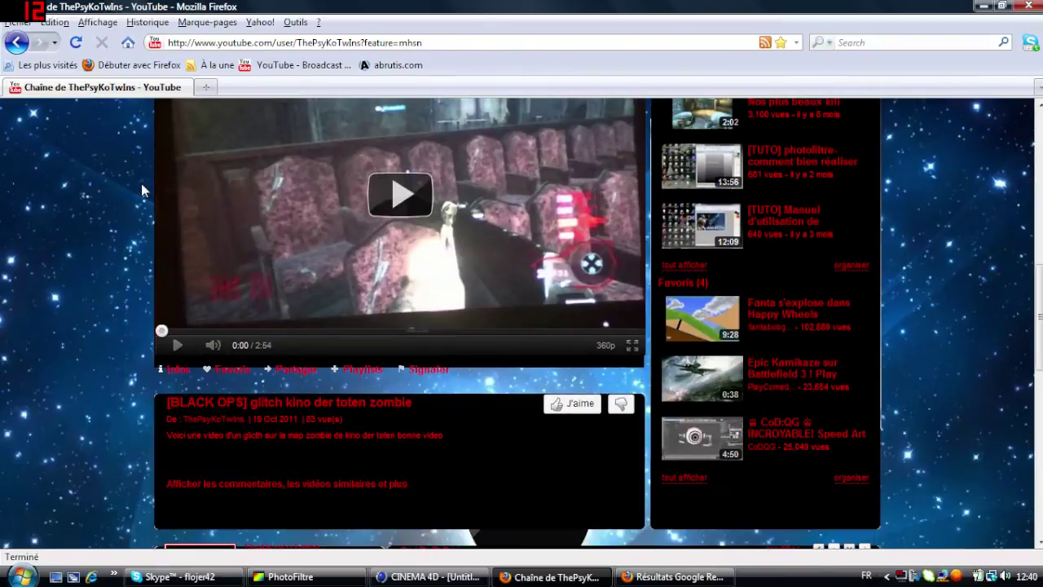
scroll(141, 184, down, 1)
scroll(141, 184, down, 1)
scroll(139, 163, down, 1)
scroll(139, 163, down, 1)
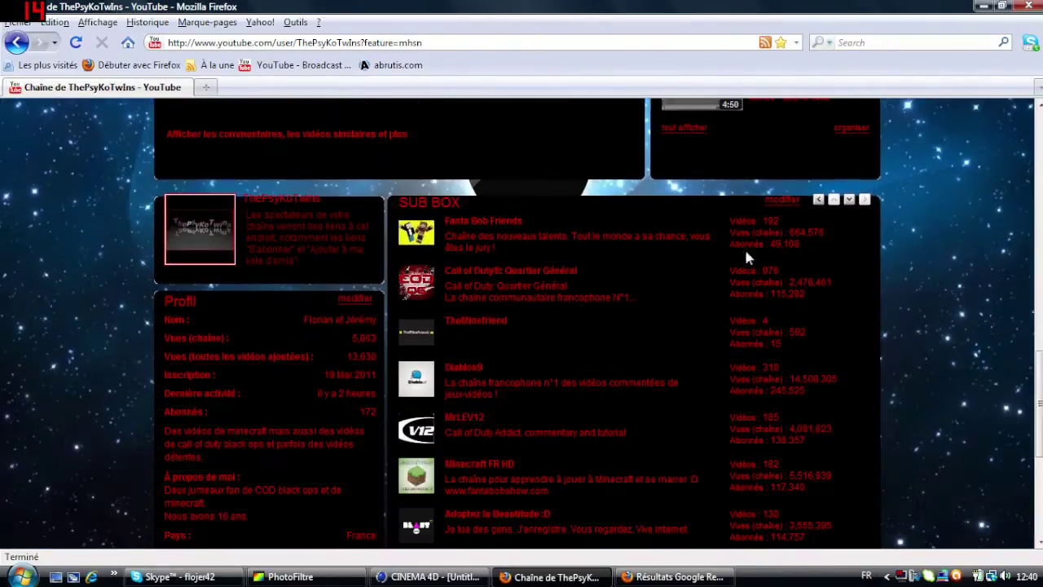
scroll(976, 267, up, 3)
scroll(978, 273, up, 4)
scroll(10, 225, down, 3)
scroll(84, 262, down, 3)
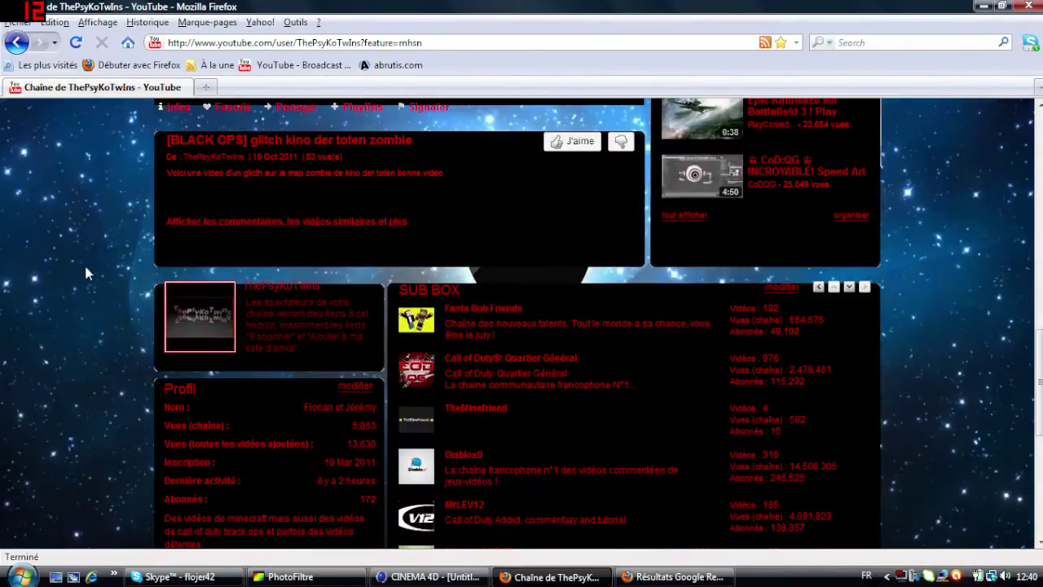
scroll(84, 252, down, 2)
scroll(87, 248, down, 2)
scroll(86, 248, up, 6)
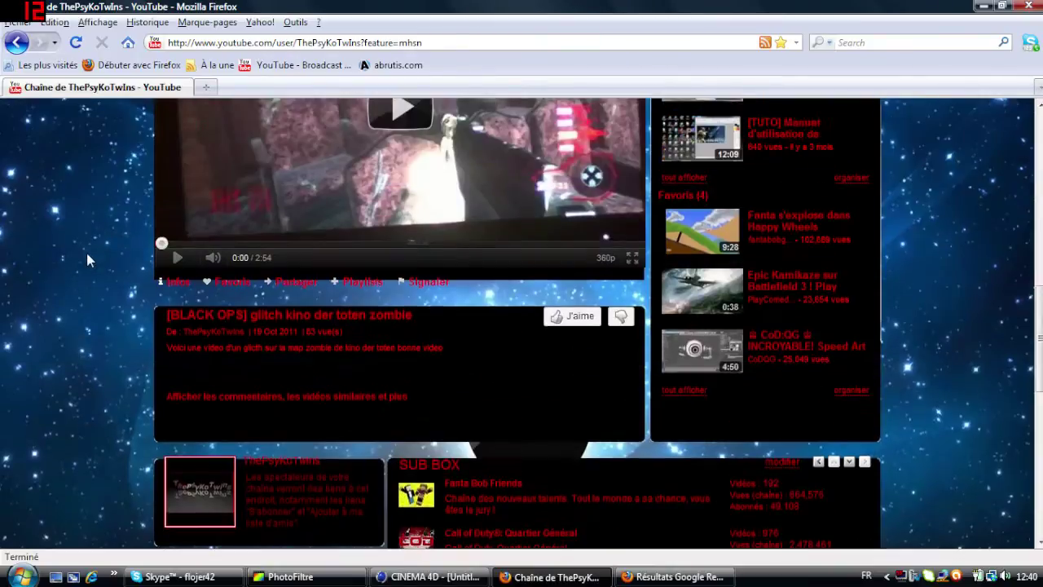
scroll(77, 247, up, 1)
scroll(71, 254, up, 2)
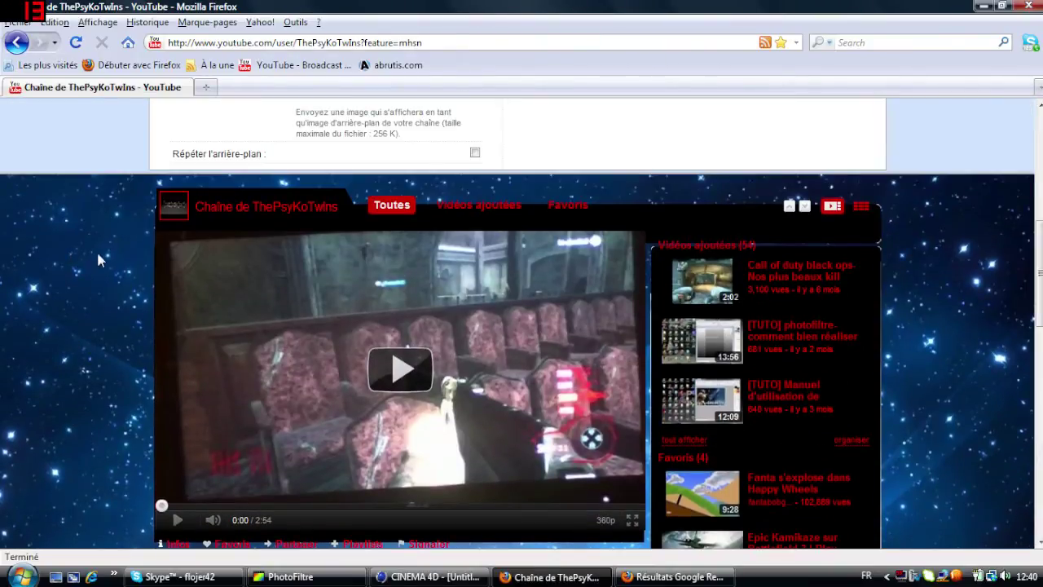
scroll(96, 249, down, 1)
scroll(935, 257, down, 2)
scroll(684, 278, up, 2)
scroll(435, 298, up, 2)
scroll(196, 256, down, 1)
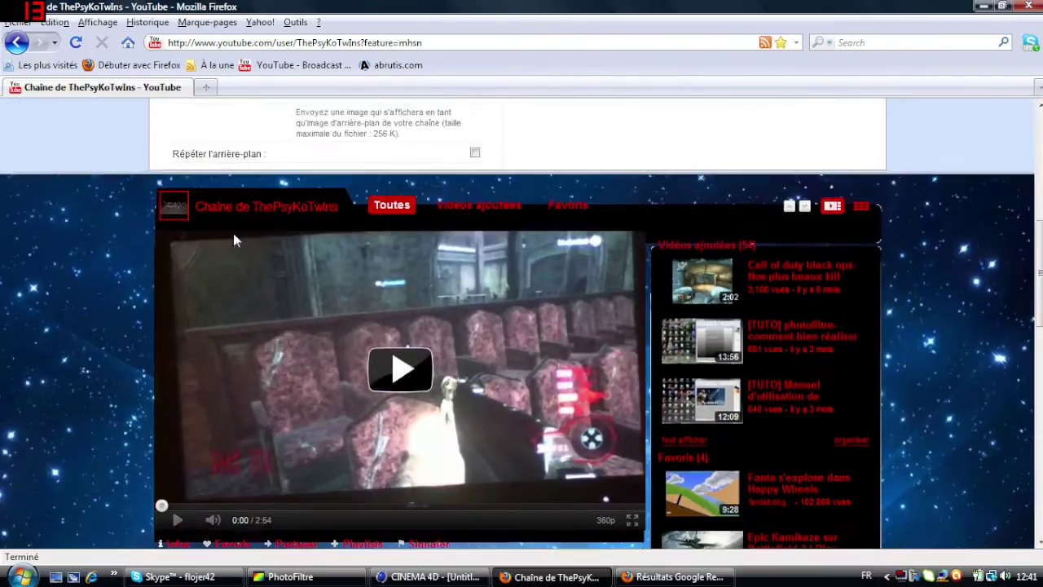
scroll(76, 283, up, 1)
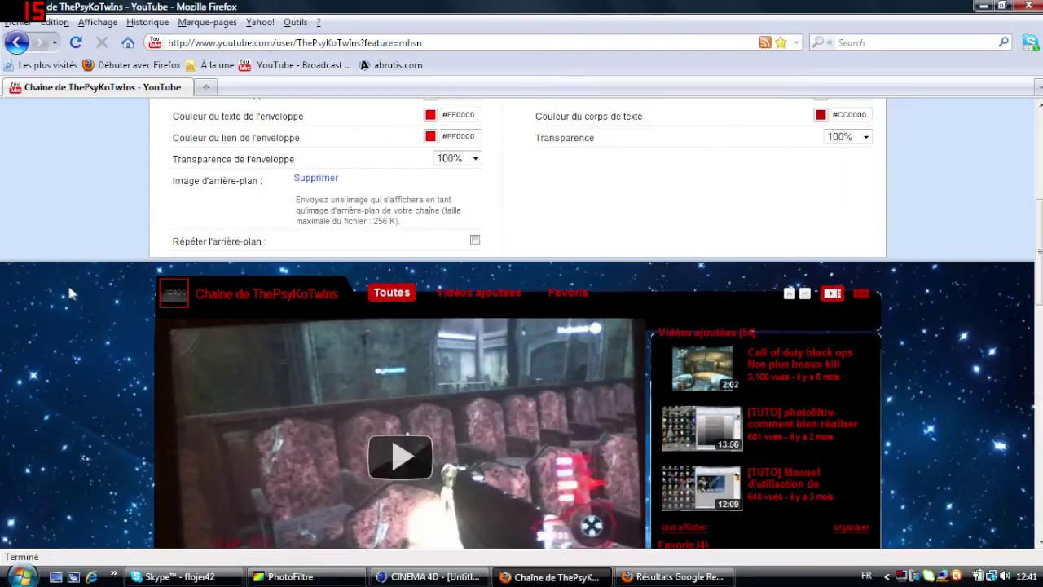
scroll(67, 286, down, 3)
scroll(90, 261, up, 2)
scroll(58, 235, down, 1)
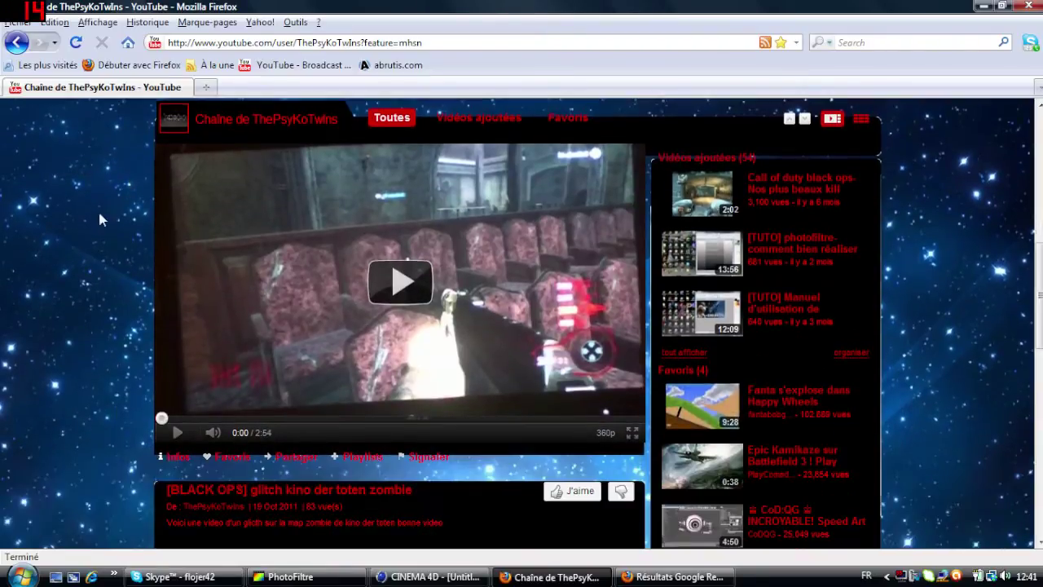
scroll(244, 204, up, 1)
scroll(570, 163, down, 1)
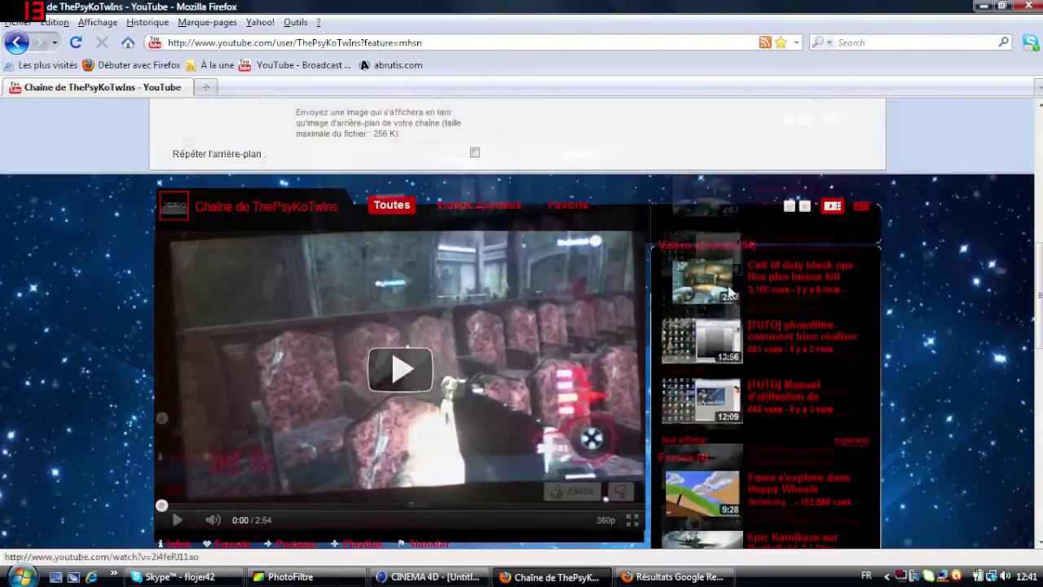
scroll(861, 140, up, 2)
scroll(861, 140, up, 2)
click(852, 175)
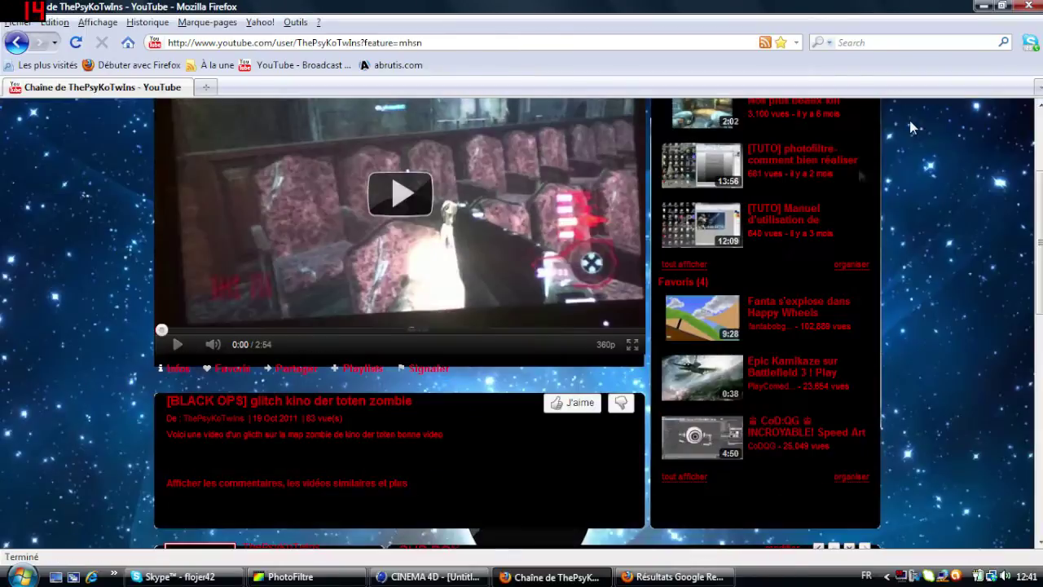
click(986, 6)
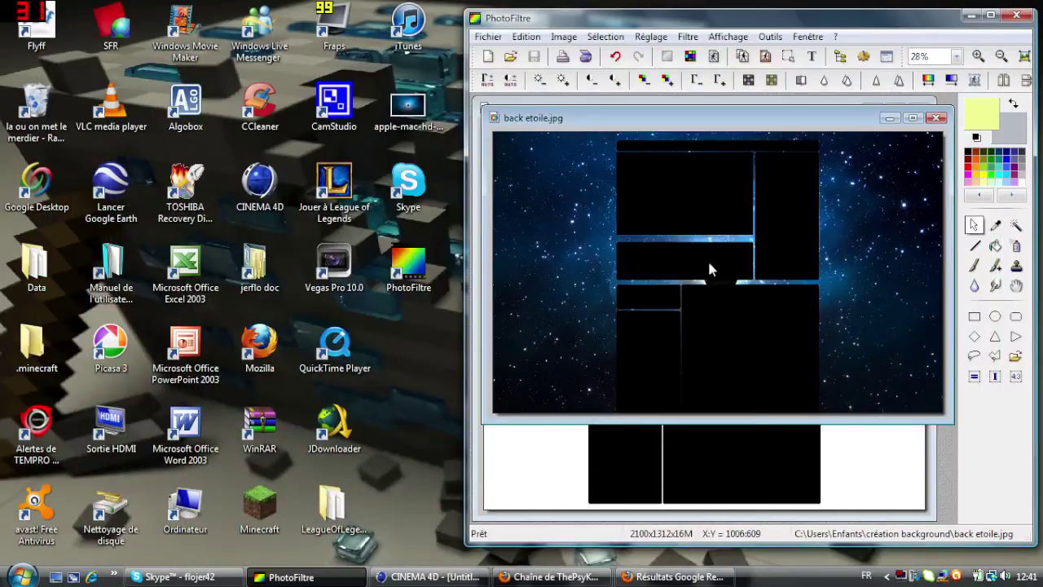
Undo and re-paste the black panels, nudging them slightly down and right.
key(ctrl+z)
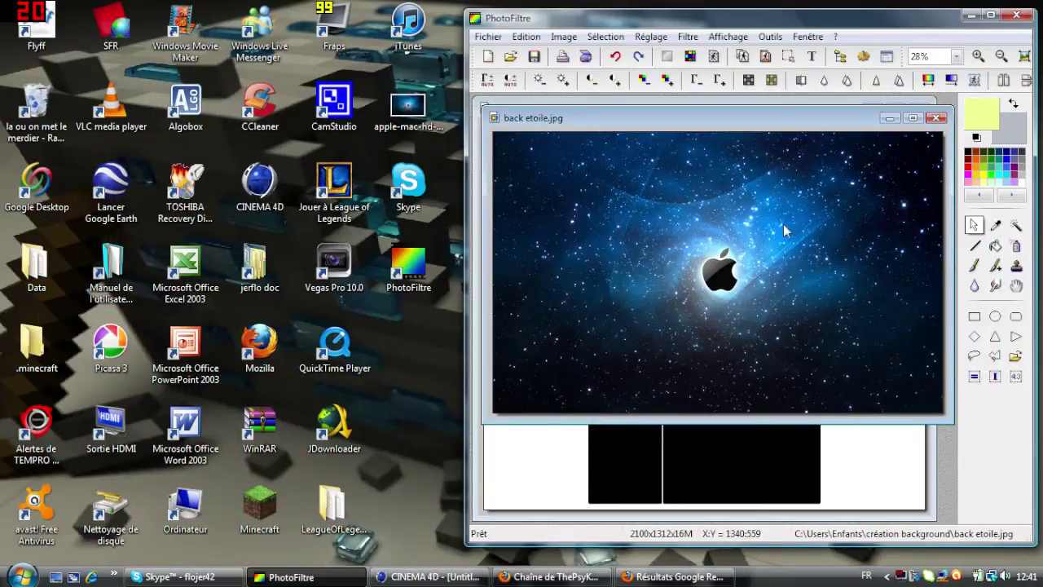
right_click(702, 235)
click(757, 334)
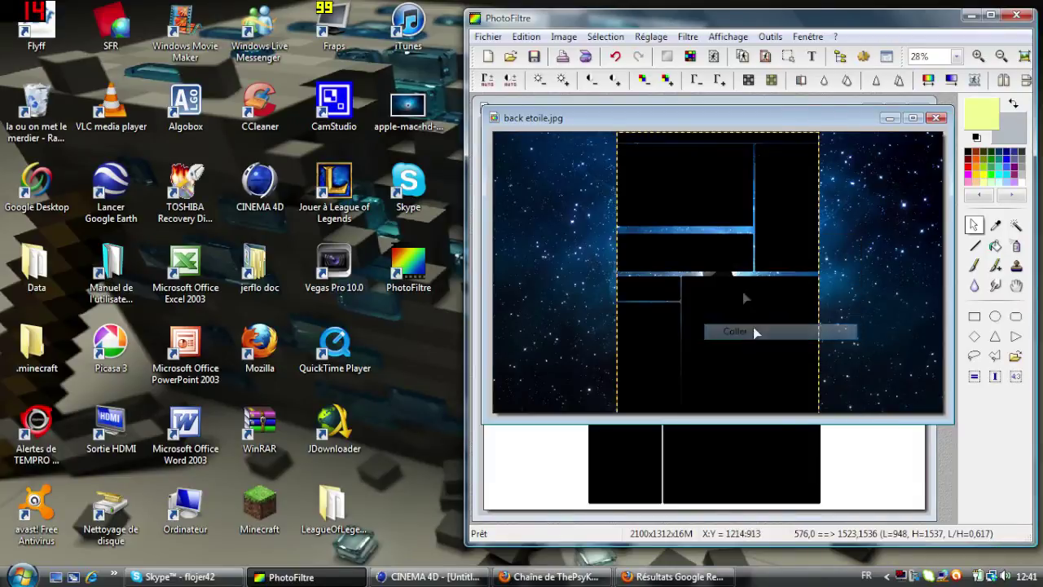
drag(732, 226, 732, 229)
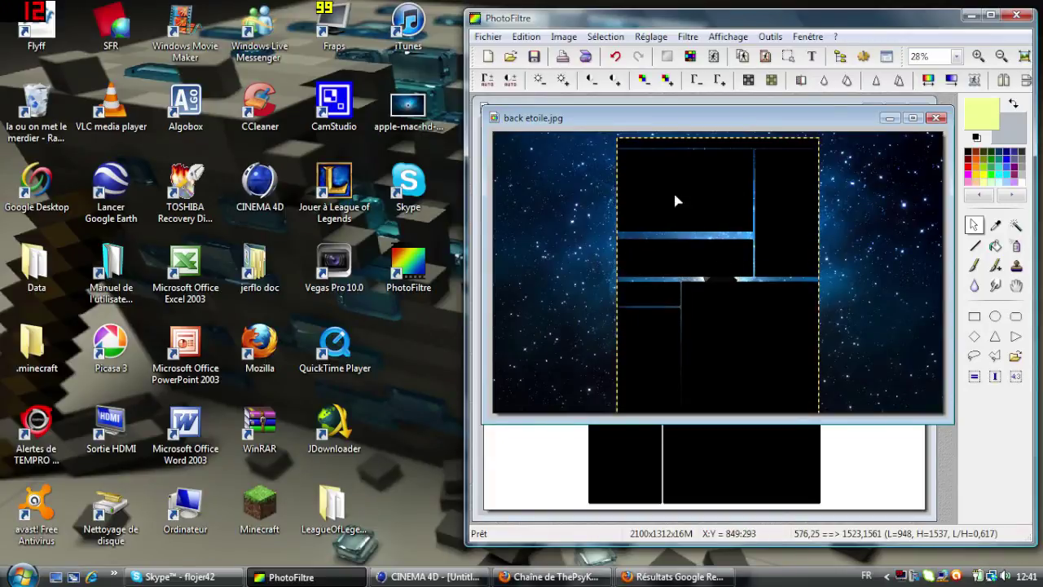
Resave back etoile.jpg as JPEG and reopen YouTube's themes and colours settings.
click(535, 60)
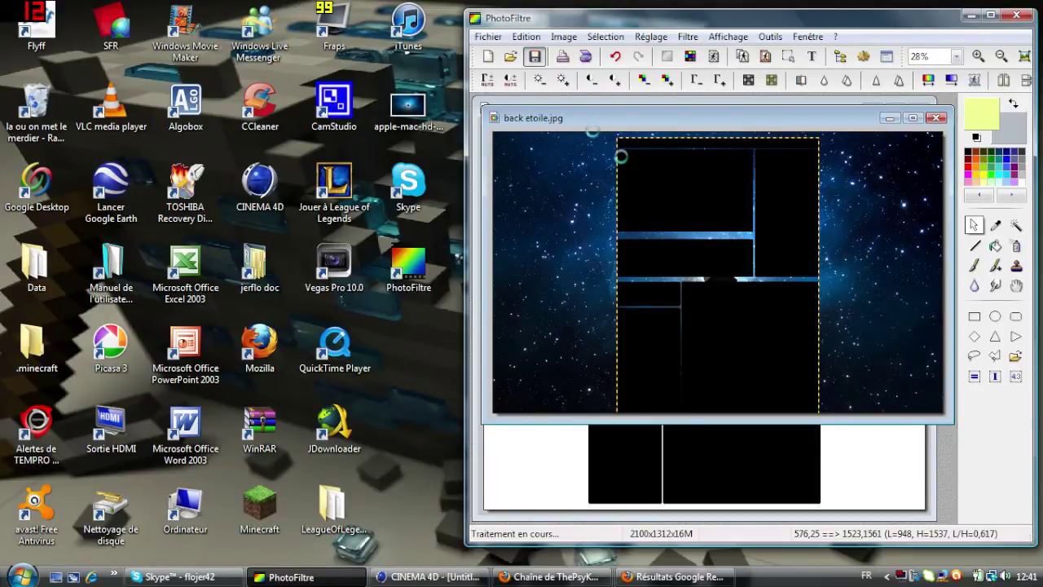
click(784, 357)
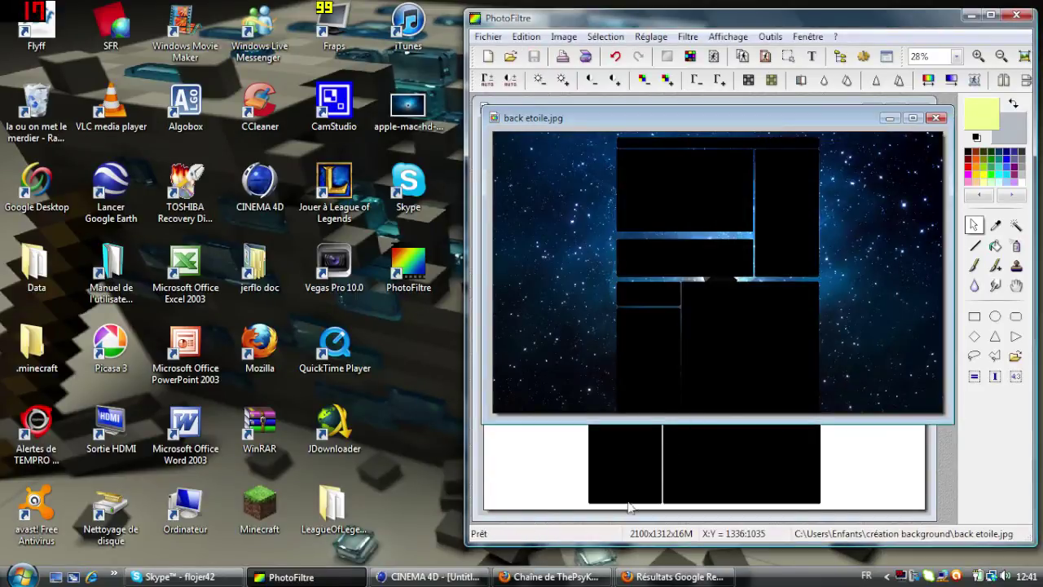
click(581, 576)
click(399, 163)
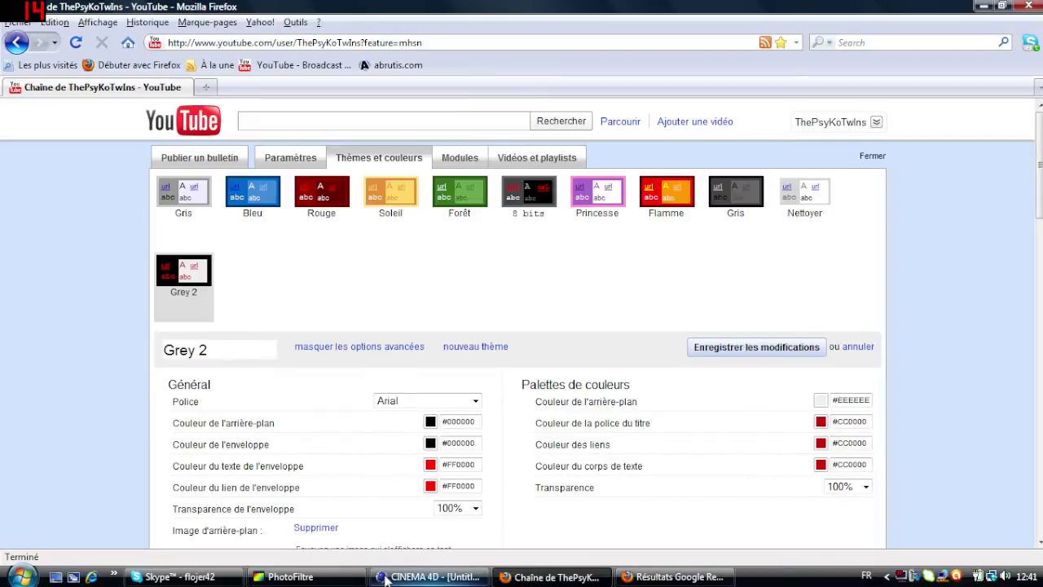
Upload the resaved back etoile as the channel background image again.
click(253, 576)
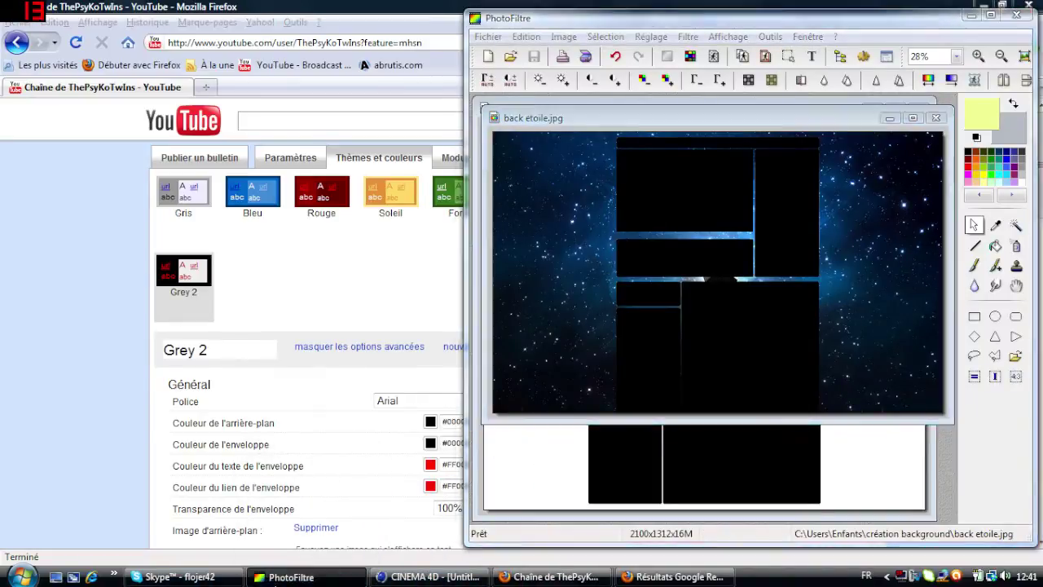
click(277, 576)
scroll(324, 277, down, 5)
click(320, 266)
click(414, 278)
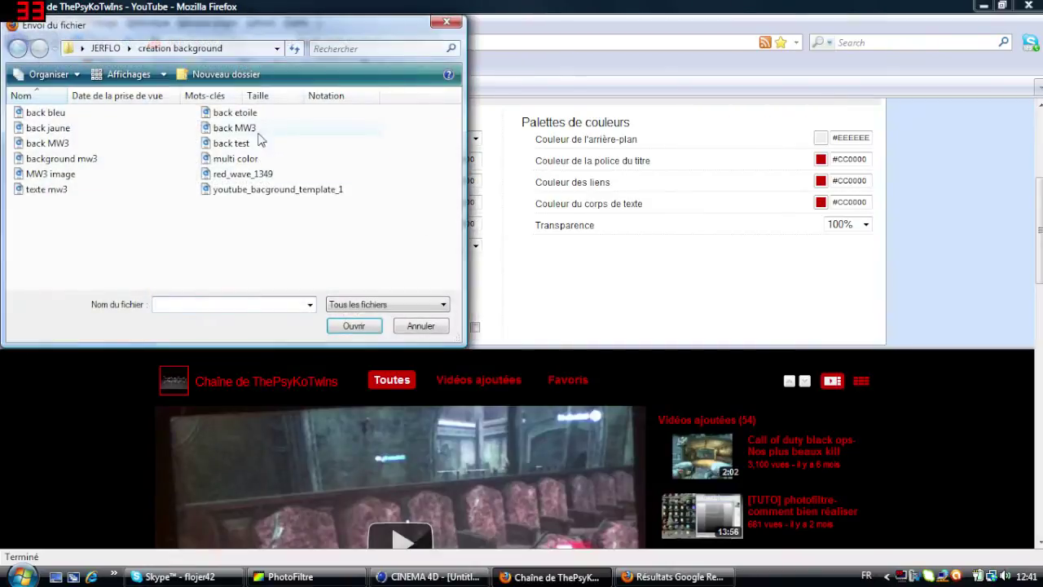
double_click(234, 112)
Review the channel page's new starry background, close the theme editor and minimise Firefox.
scroll(125, 238, down, 3)
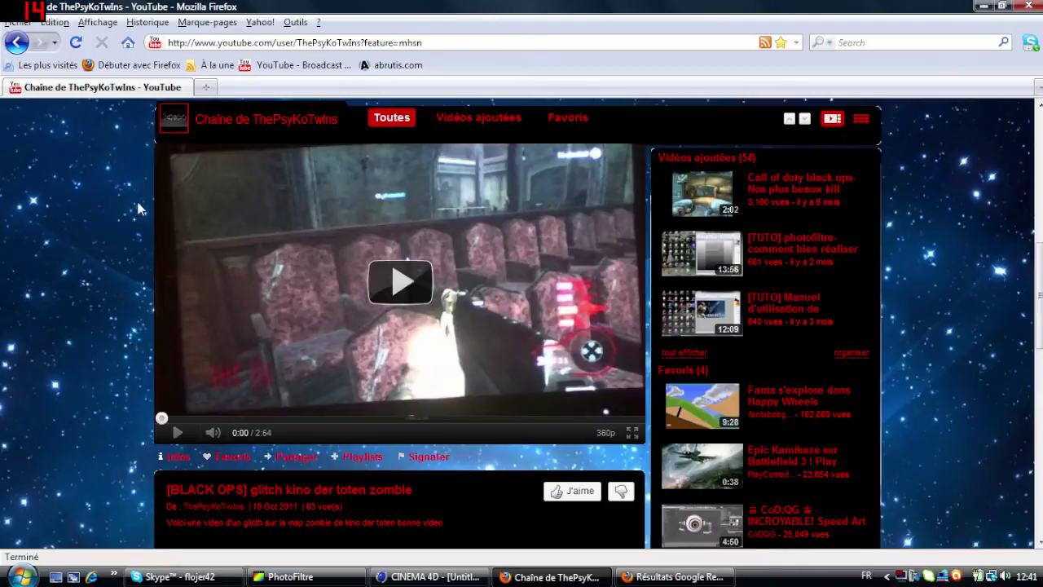
scroll(134, 213, down, 2)
scroll(138, 209, down, 2)
scroll(138, 209, down, 1)
scroll(139, 208, up, 4)
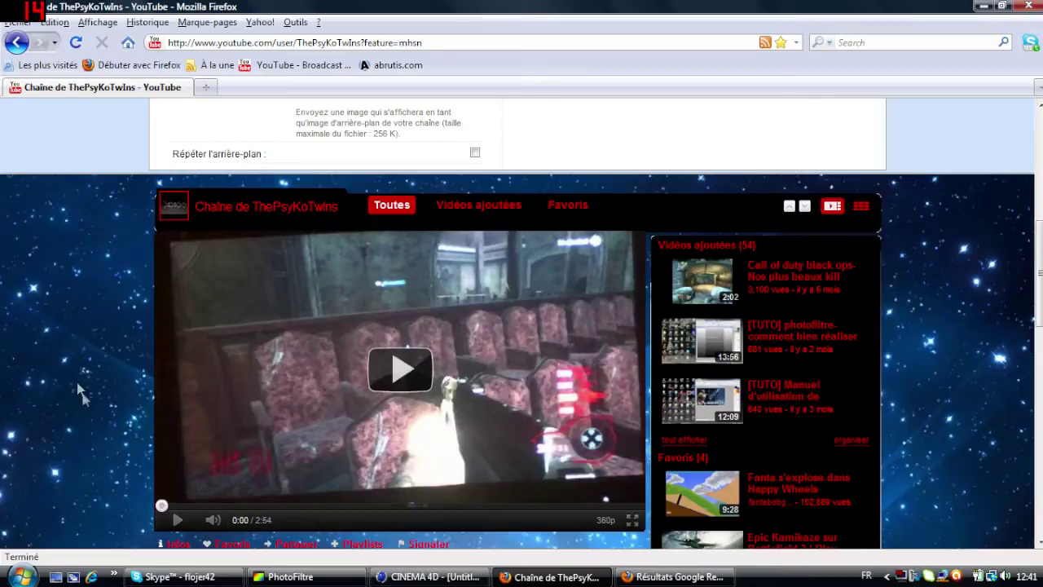
scroll(93, 378, down, 4)
scroll(91, 375, down, 1)
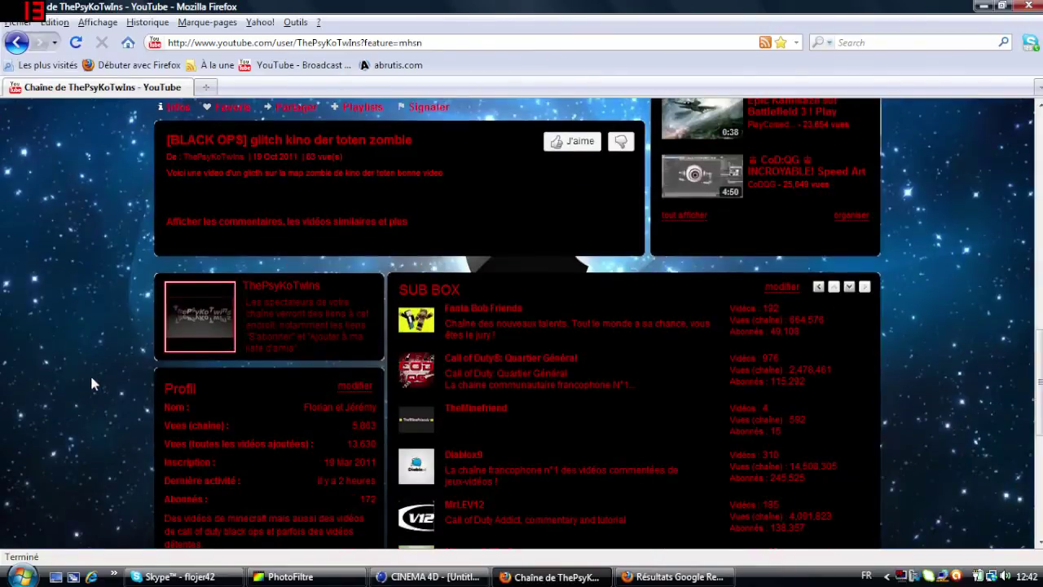
scroll(89, 373, down, 2)
scroll(87, 367, down, 3)
scroll(85, 365, up, 5)
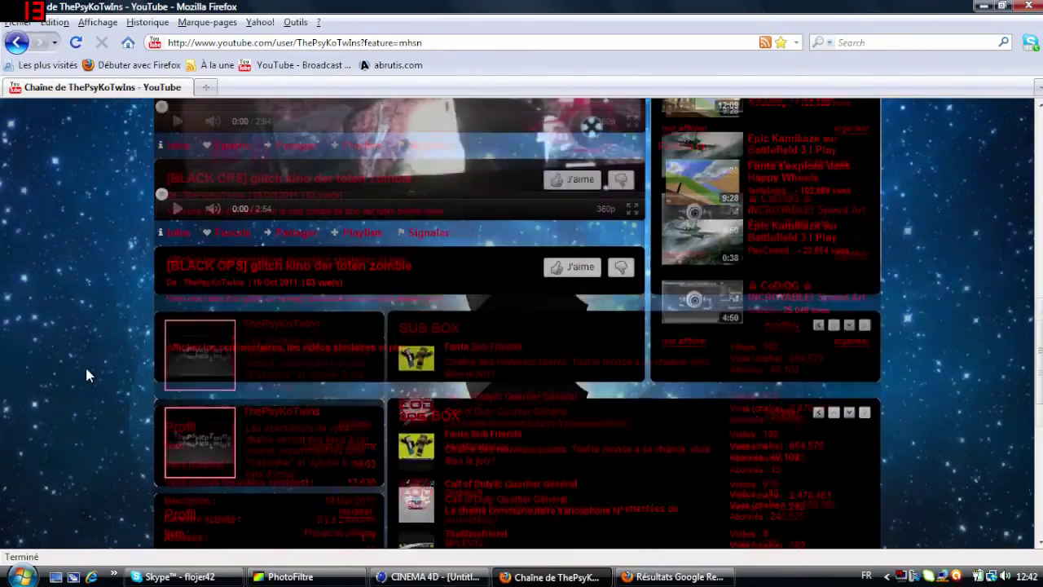
scroll(85, 365, up, 5)
scroll(86, 362, up, 2)
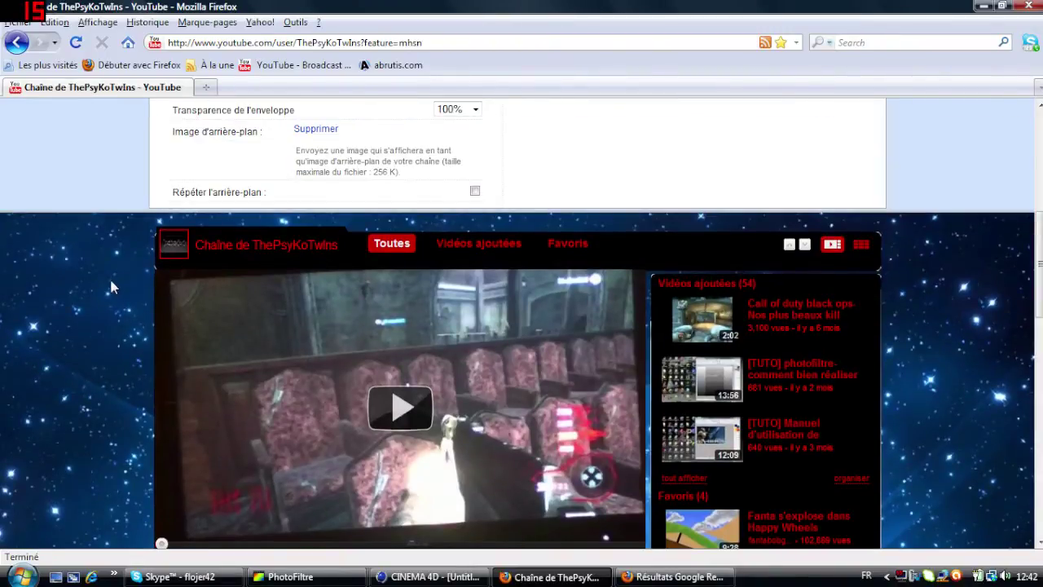
scroll(112, 285, down, 2)
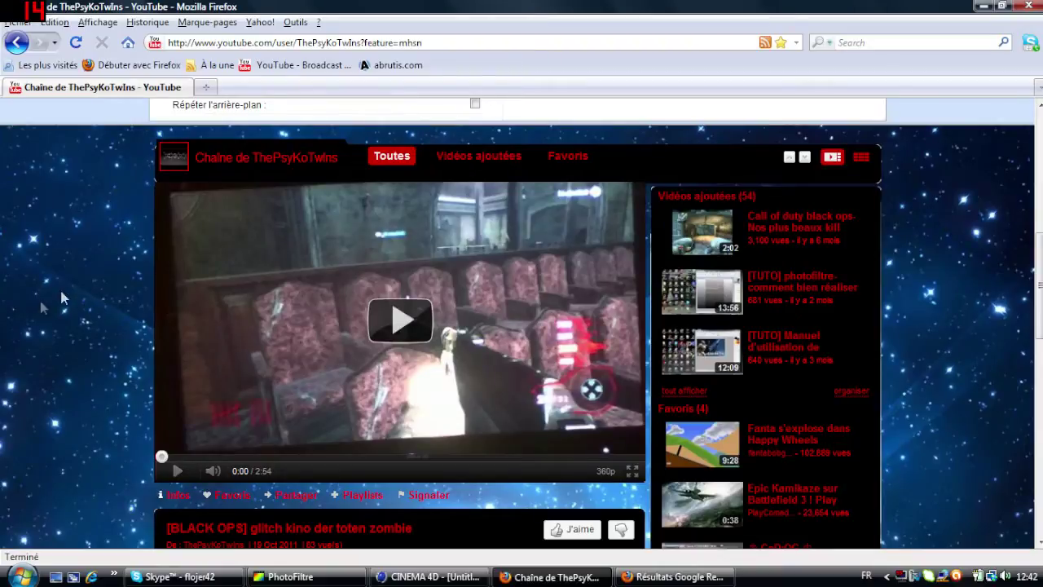
scroll(185, 242, up, 4)
scroll(481, 285, up, 4)
scroll(481, 285, up, 2)
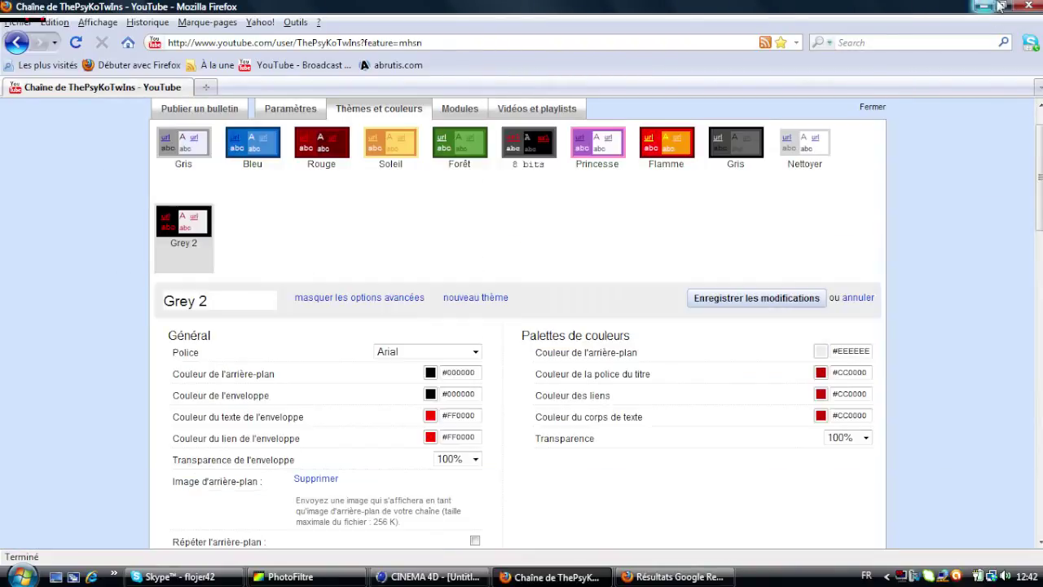
click(859, 298)
click(980, 7)
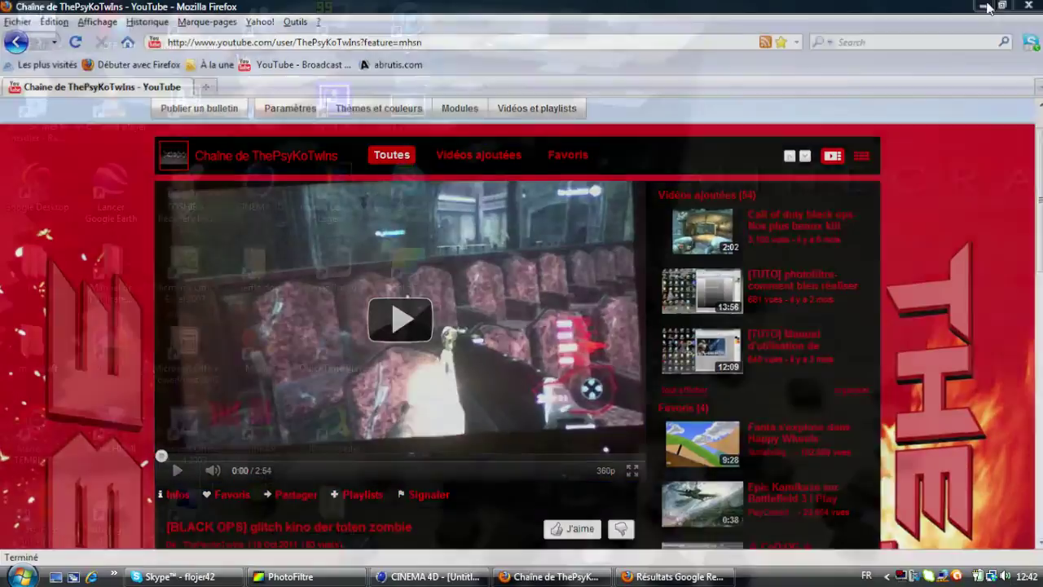
Add a MoGraph text object in Cinema 4D reading 'ThePsyKoTwINs'.
click(429, 576)
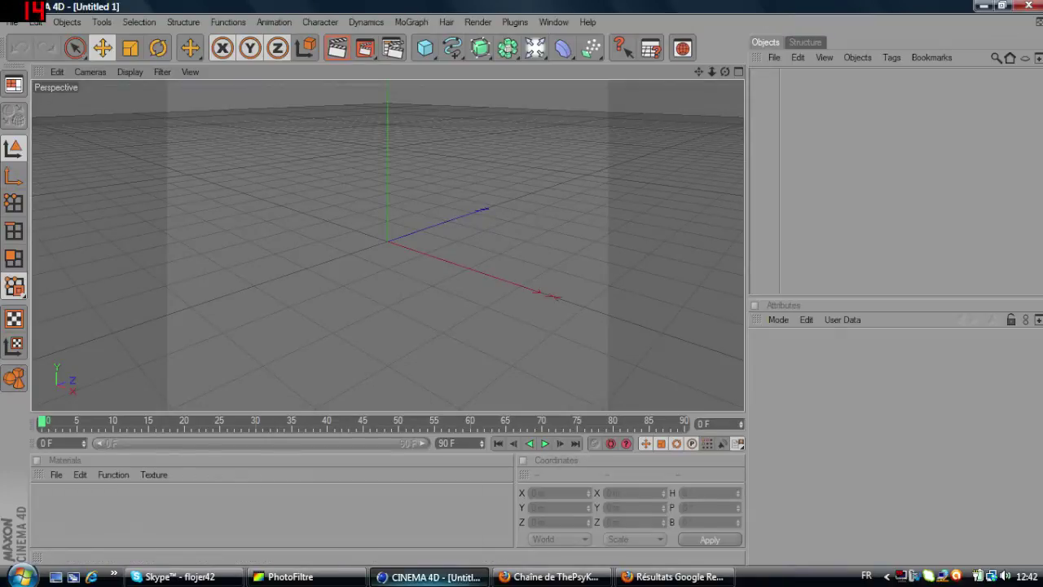
click(411, 21)
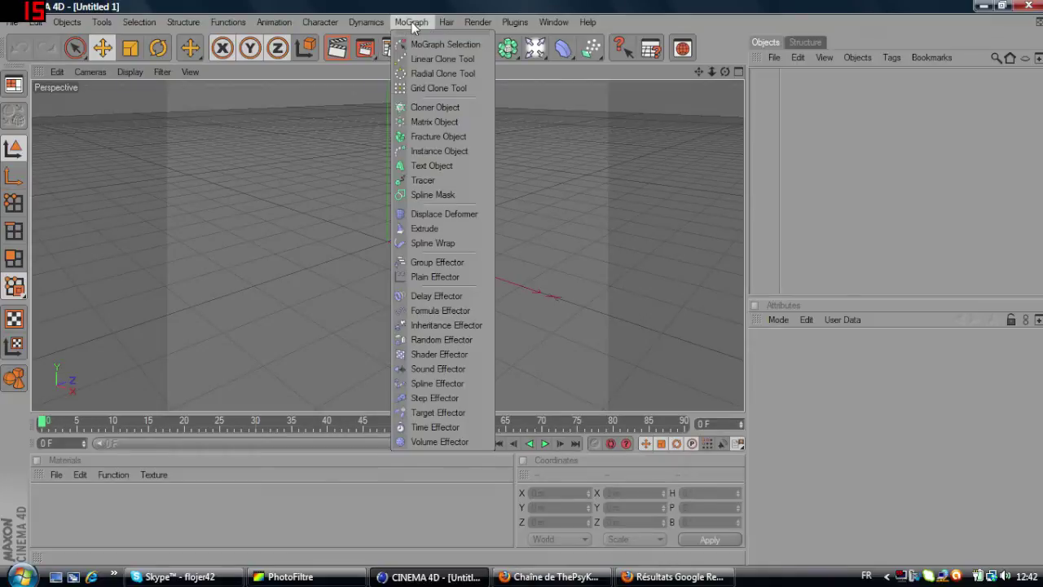
click(438, 166)
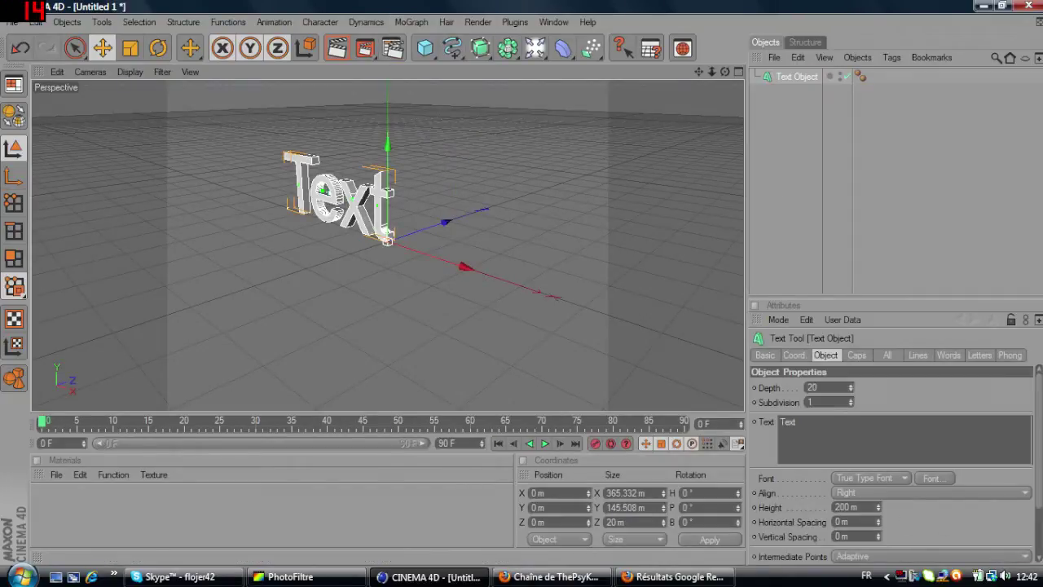
click(780, 432)
text(ThePsyKoTwINs)
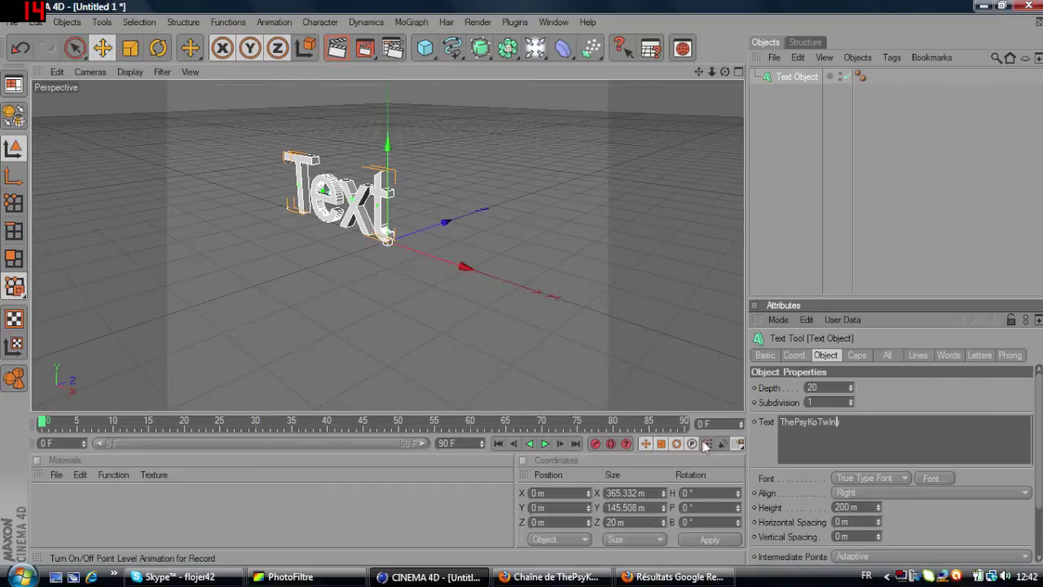
Set the text's font to Berlin Sans FB Demi in bold.
click(937, 478)
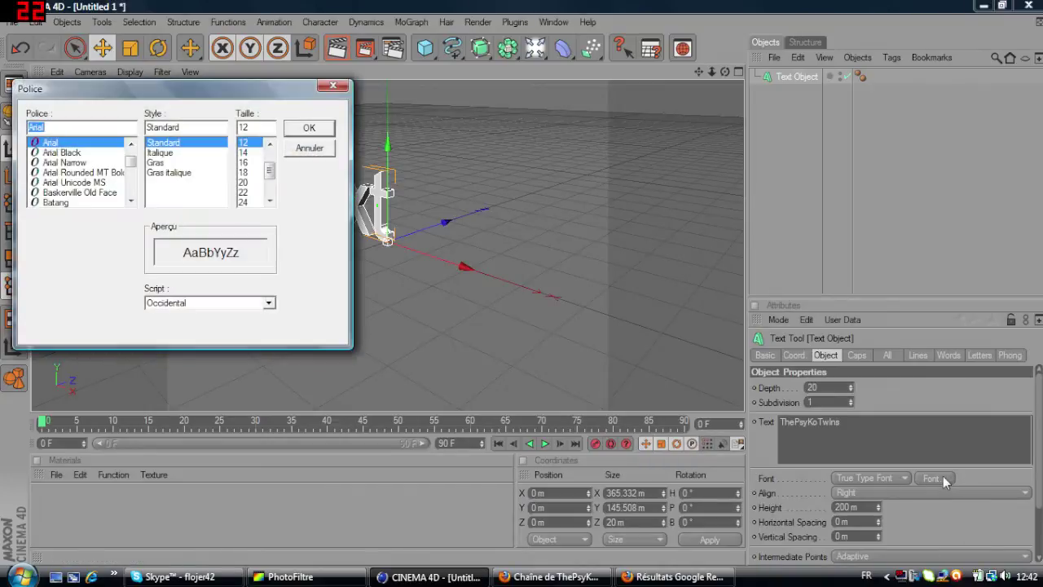
drag(140, 89, 253, 110)
scroll(192, 186, down, 1)
scroll(192, 185, down, 1)
click(192, 185)
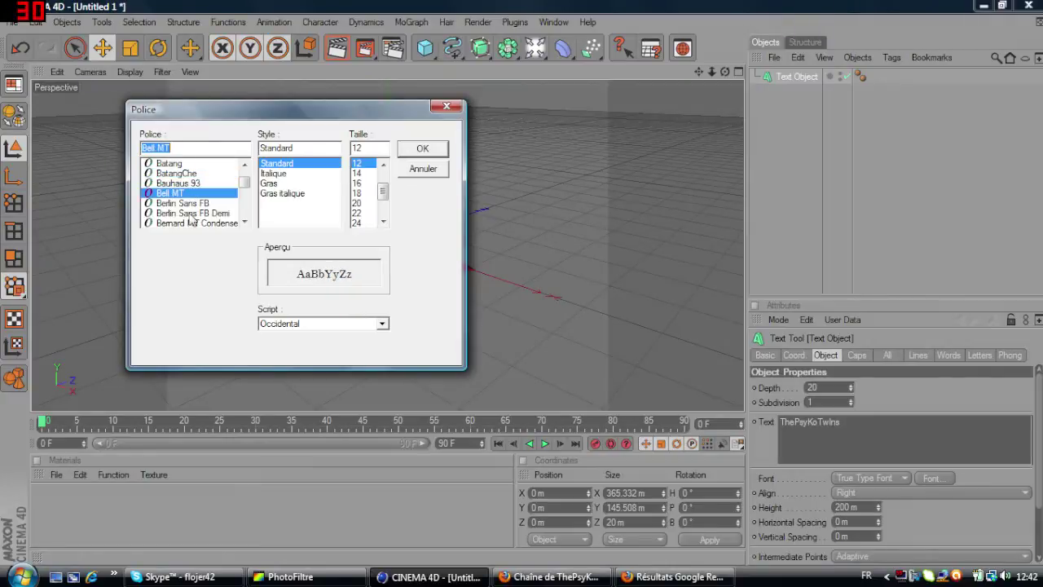
click(192, 213)
scroll(193, 208, down, 1)
scroll(192, 208, down, 1)
click(423, 148)
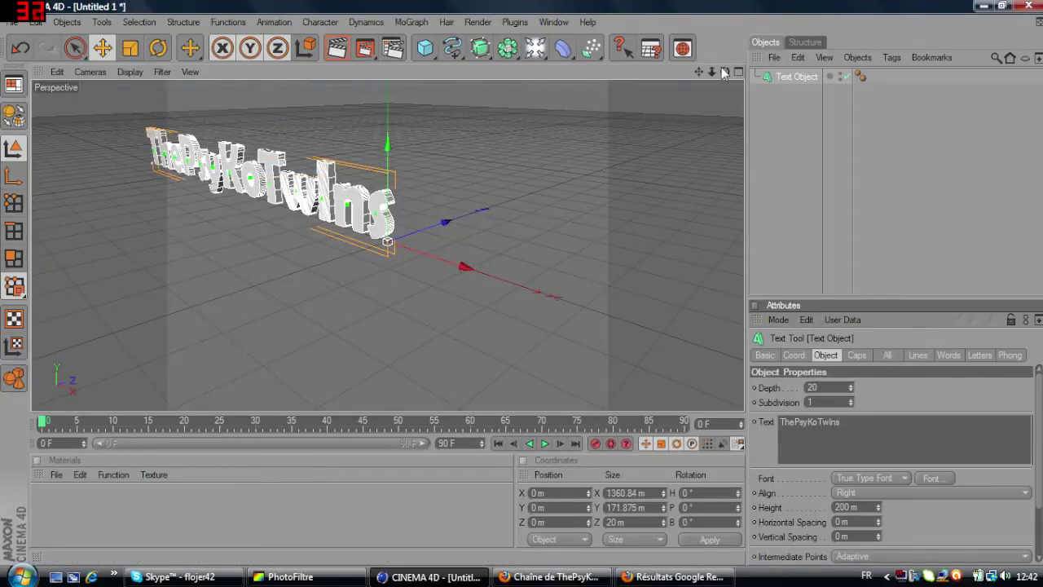
Orbit and dolly the perspective view until the ThePsyKoTwIns text faces front, well framed.
drag(724, 72, 725, 77)
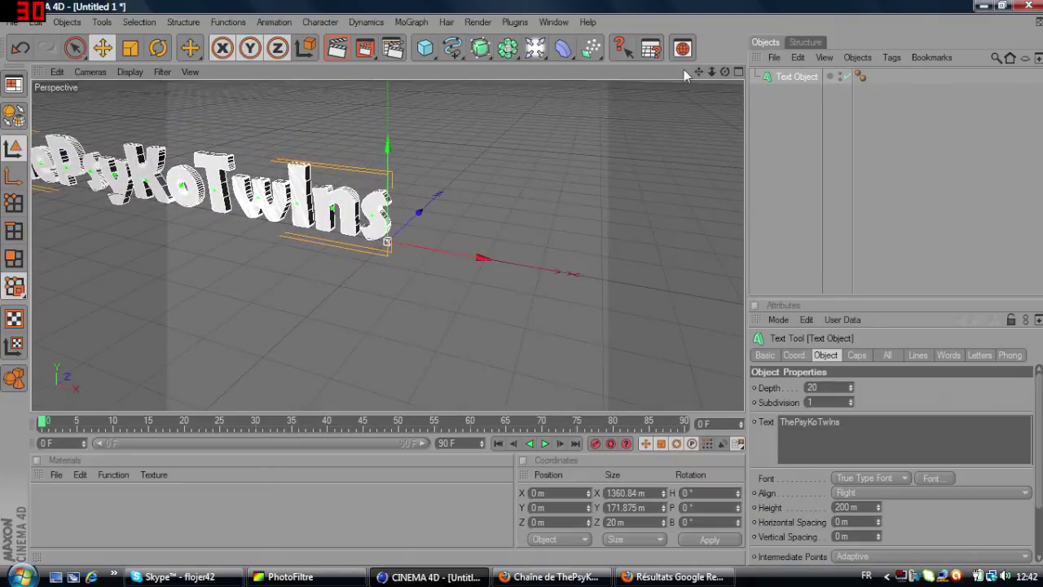
mouse_move(715, 70)
mouse_down()
mouse_move(708, 77)
mouse_move(727, 88)
mouse_up()
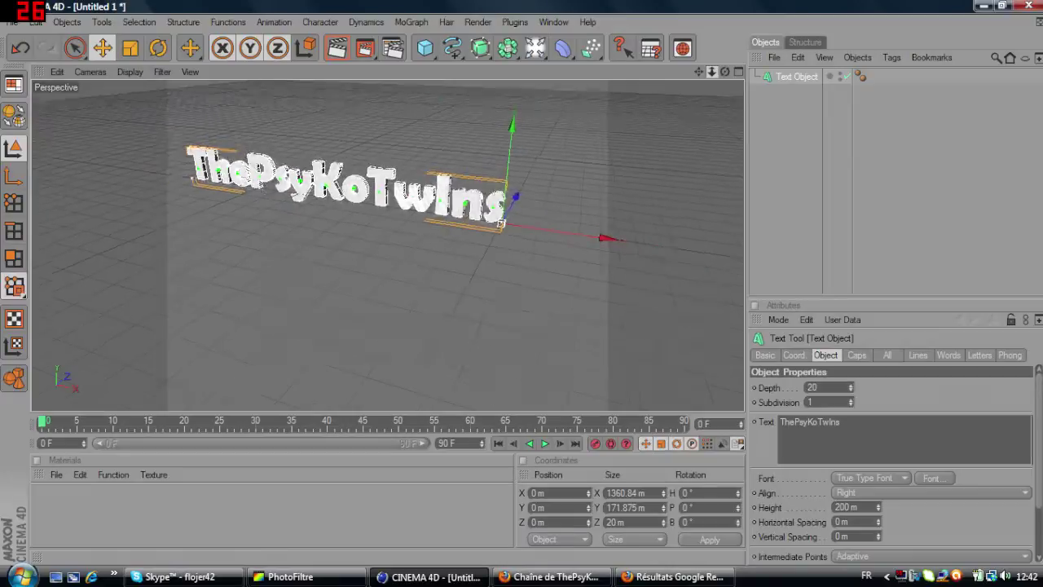
mouse_move(723, 73)
mouse_down()
mouse_move(692, 71)
mouse_move(766, 68)
mouse_move(701, 65)
mouse_up()
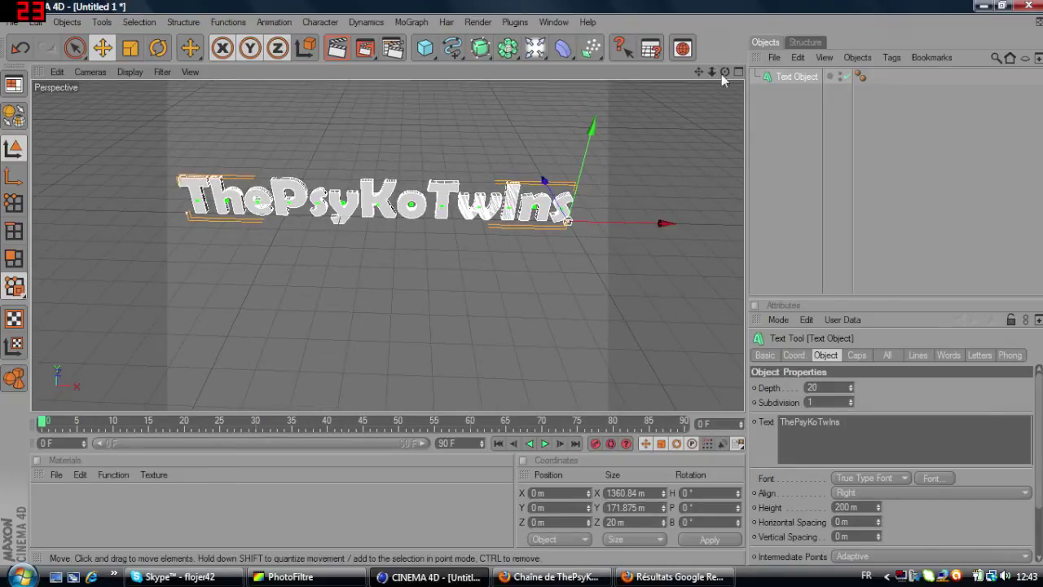
drag(711, 72, 727, 90)
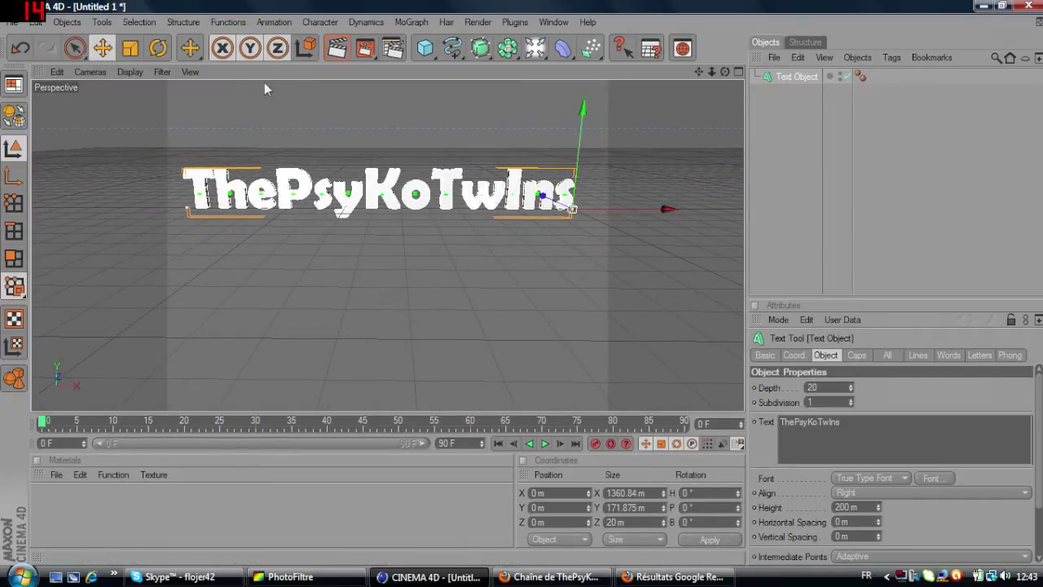
Create a new material and set its colour to blue RGB 15/86/200.
double_click(125, 513)
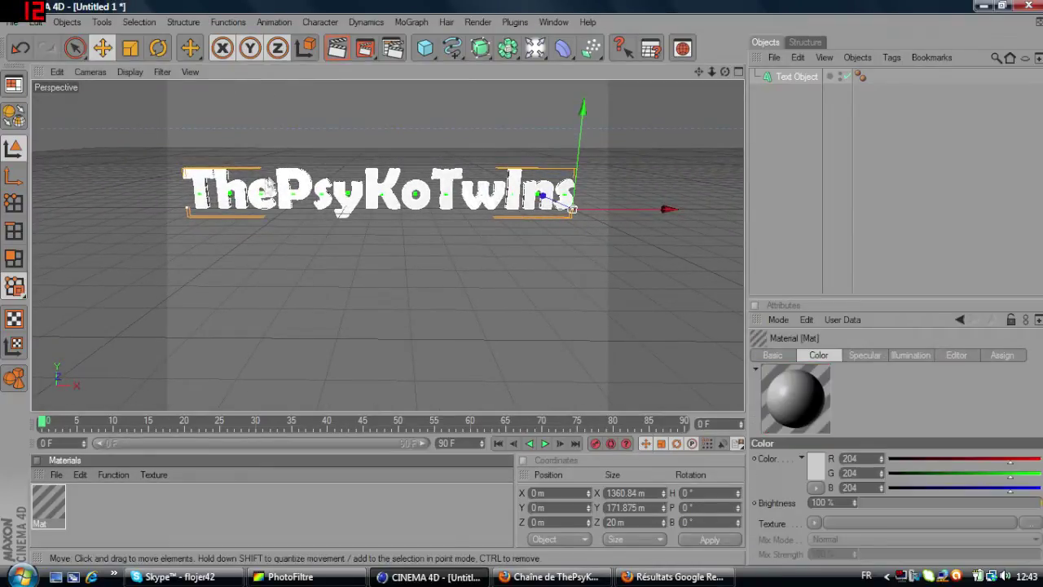
double_click(39, 515)
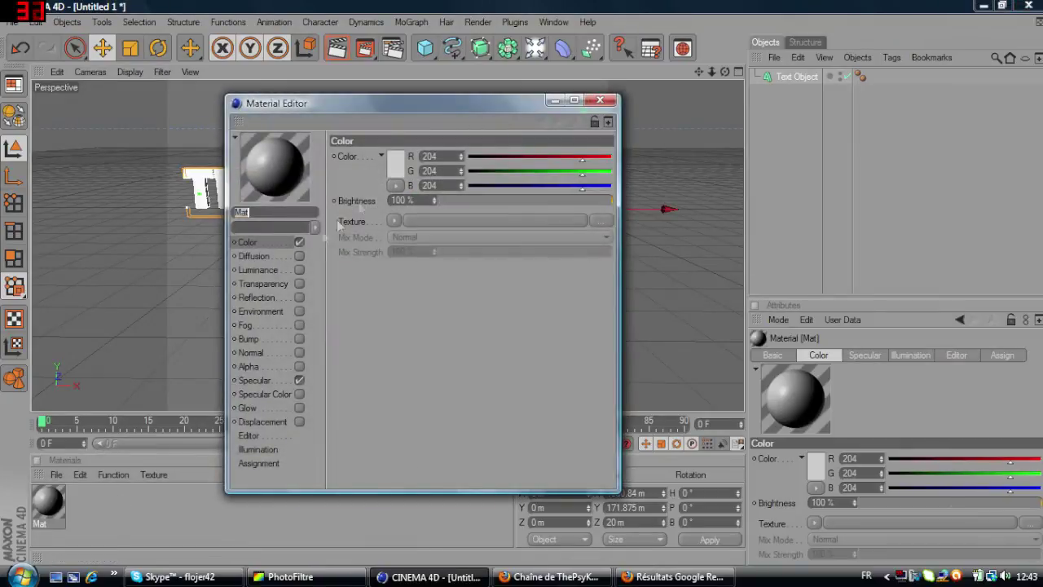
click(394, 163)
drag(447, 107, 443, 107)
drag(372, 147, 394, 130)
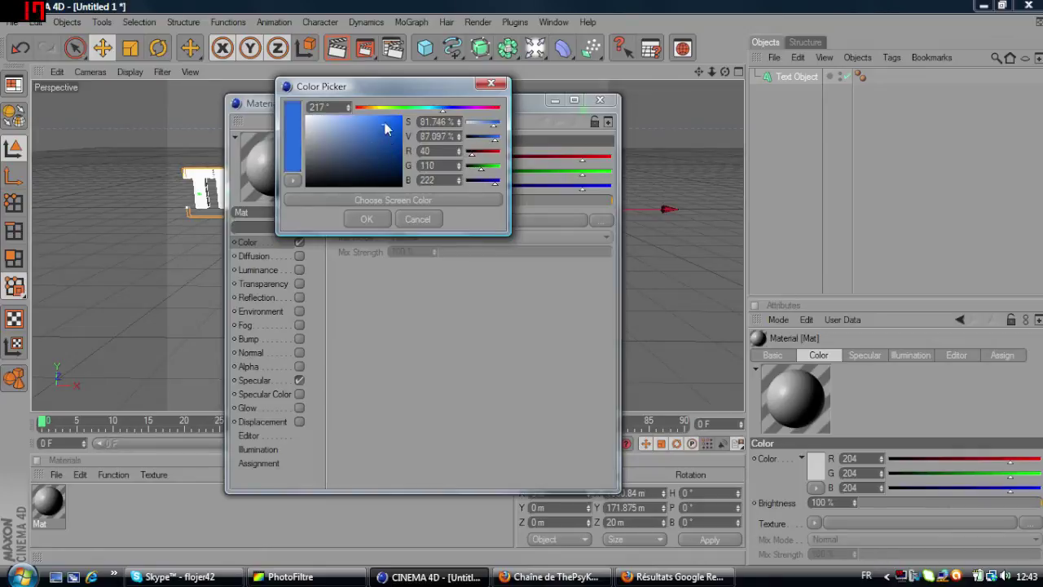
click(366, 220)
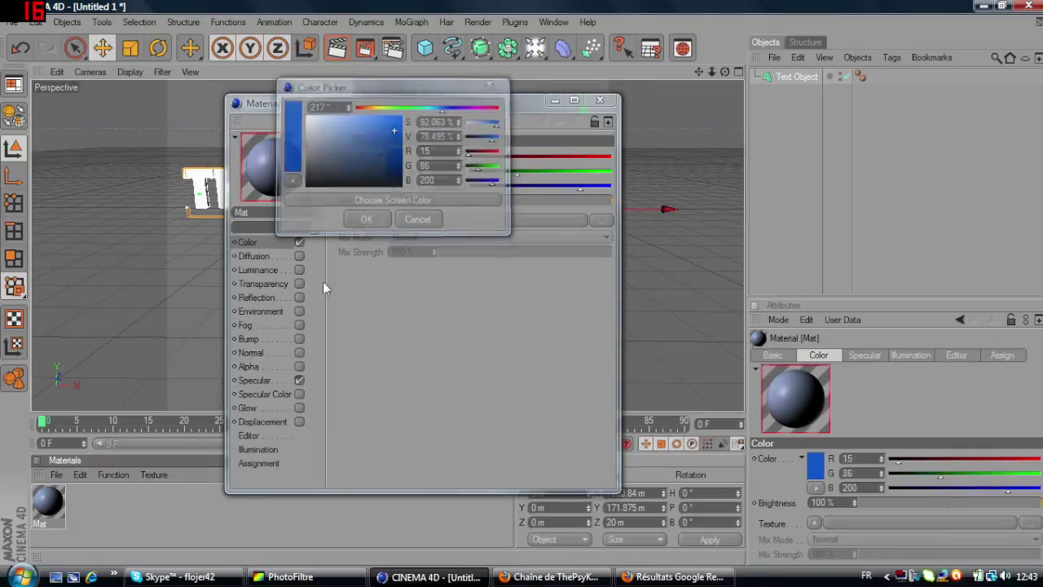
Enable Fresnel reflection on the material and apply it to the ThePsyKoTwIns text.
click(277, 297)
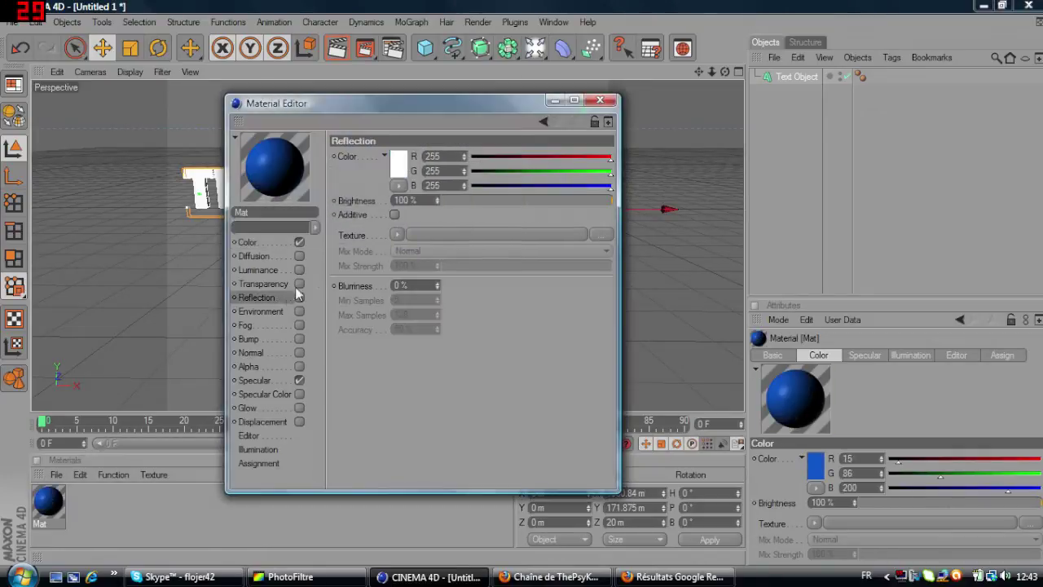
click(397, 236)
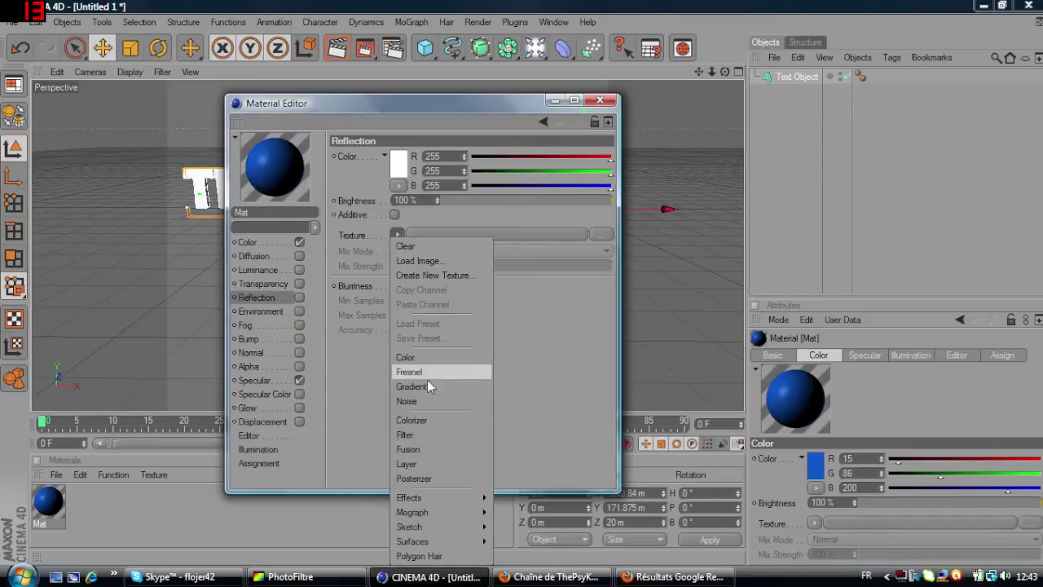
click(426, 370)
click(299, 299)
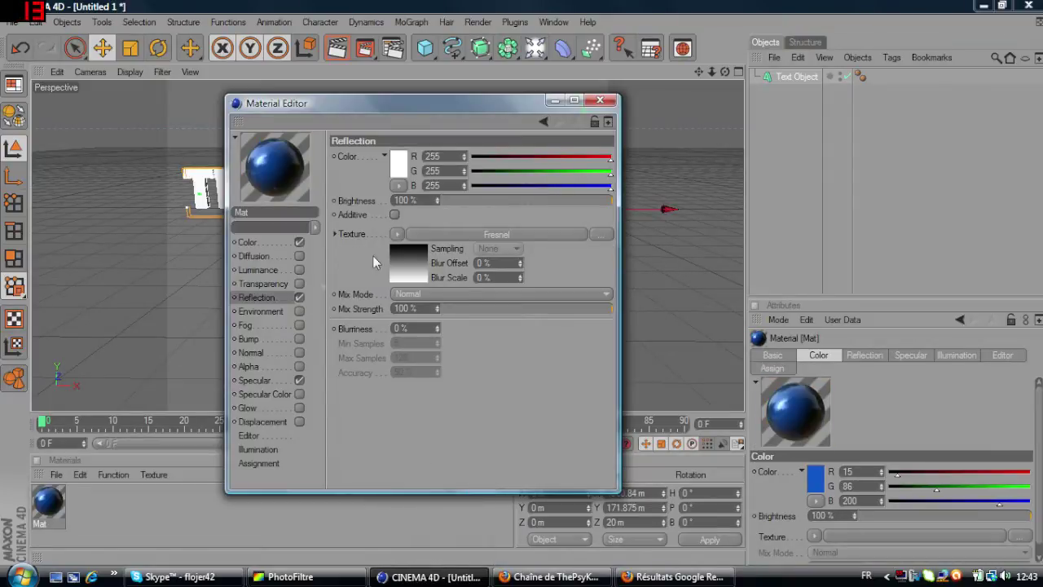
click(600, 100)
mouse_move(42, 522)
mouse_down()
mouse_move(789, 67)
mouse_move(792, 78)
mouse_up()
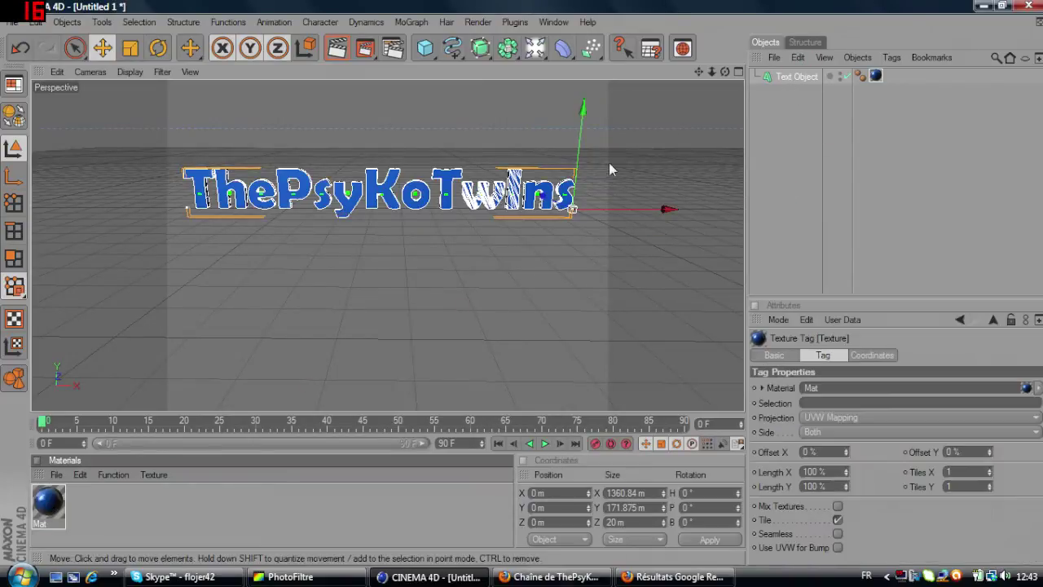
click(568, 254)
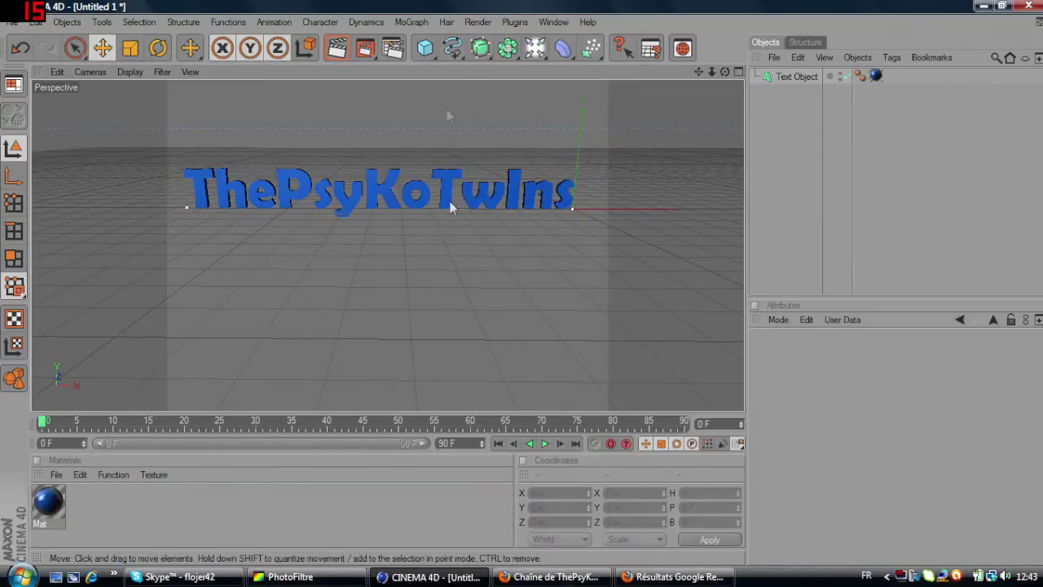
Add a light near the start and front of the text, then render the view.
click(535, 48)
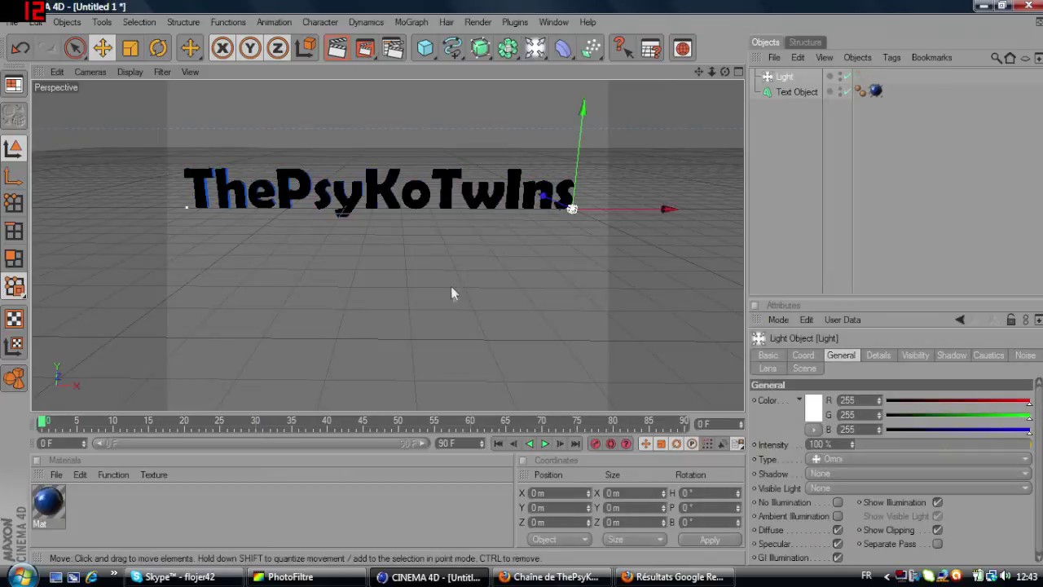
drag(543, 197, 575, 211)
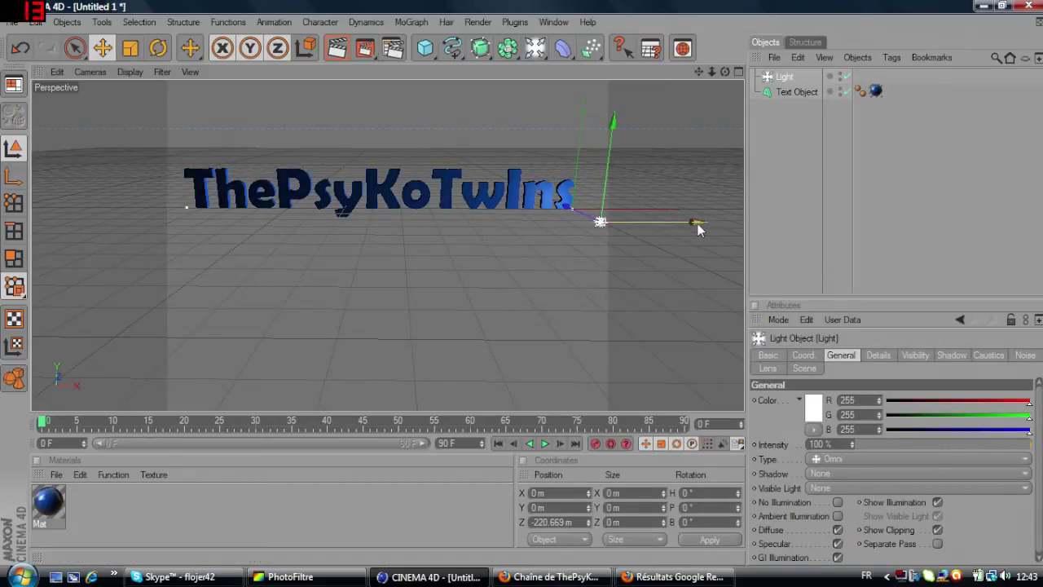
drag(698, 224, 670, 210)
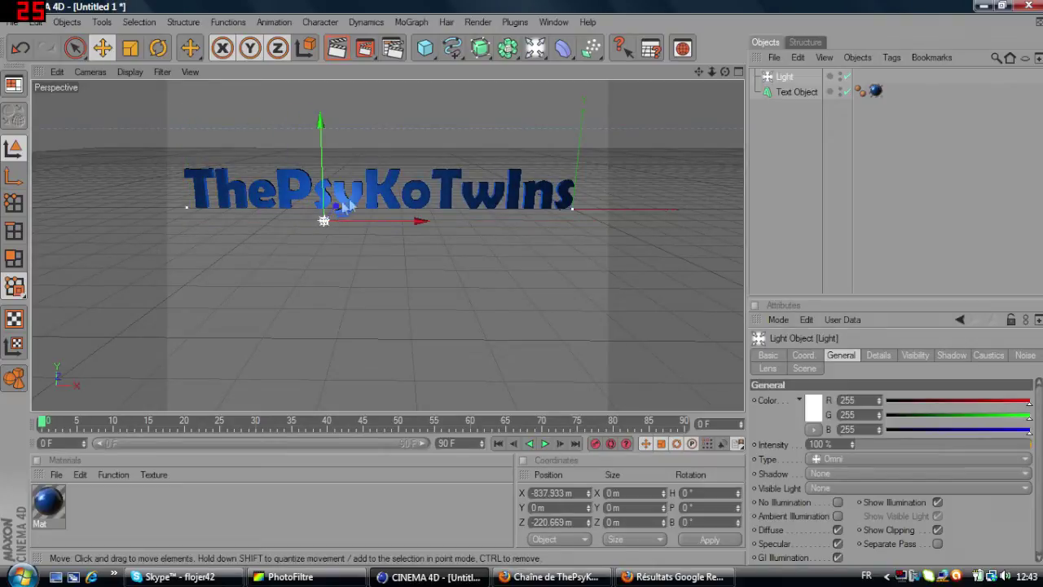
drag(346, 207, 388, 231)
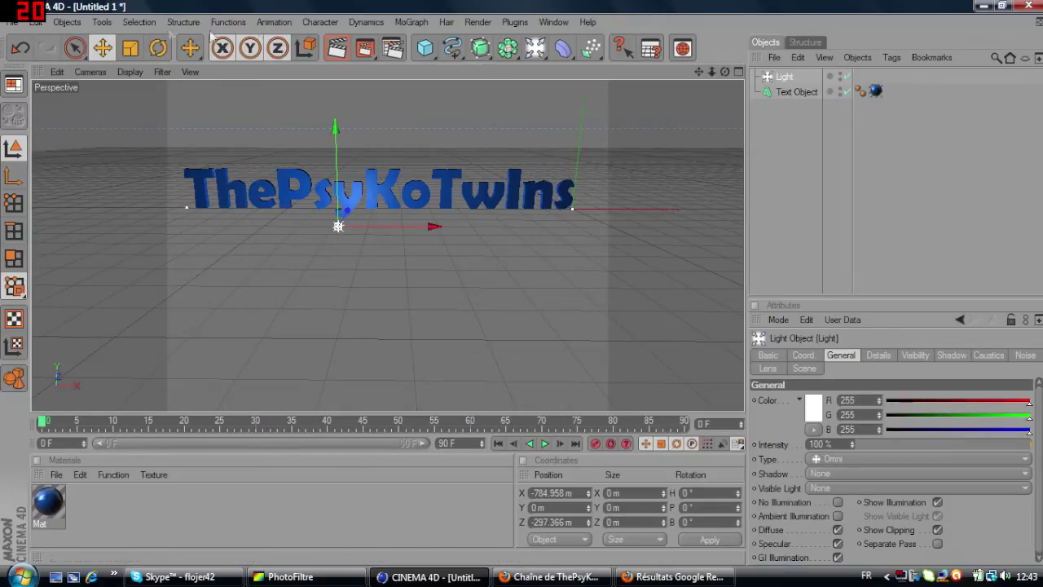
click(336, 49)
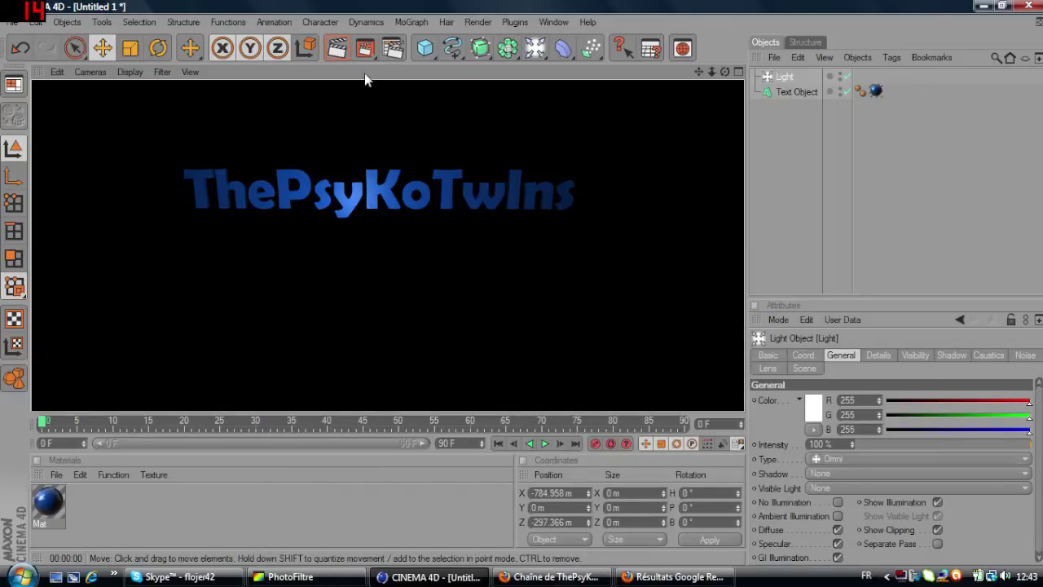
click(364, 49)
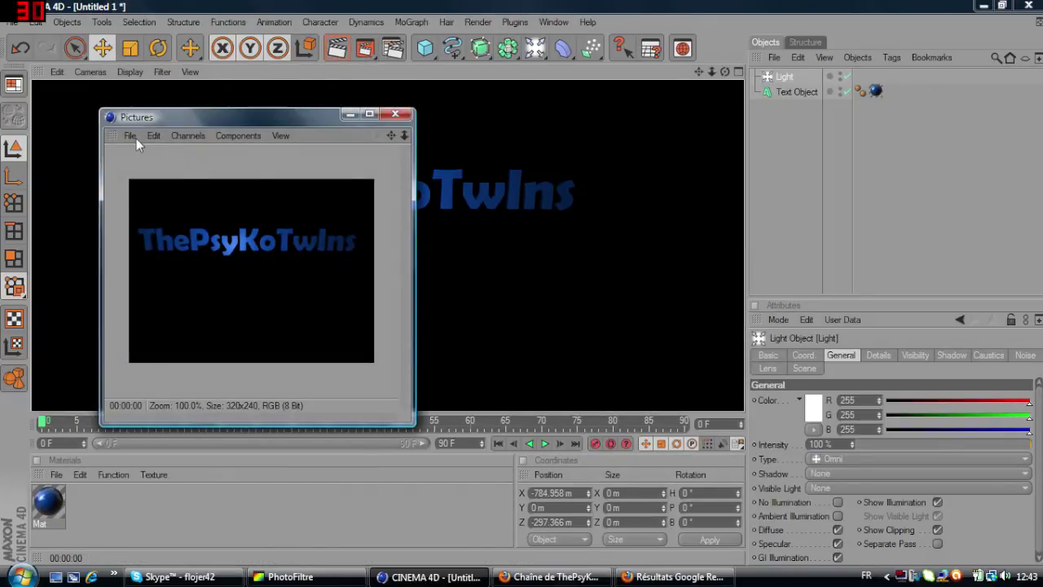
Save the render as JPEG 'texte etoile' in the création background folder.
click(131, 136)
click(150, 170)
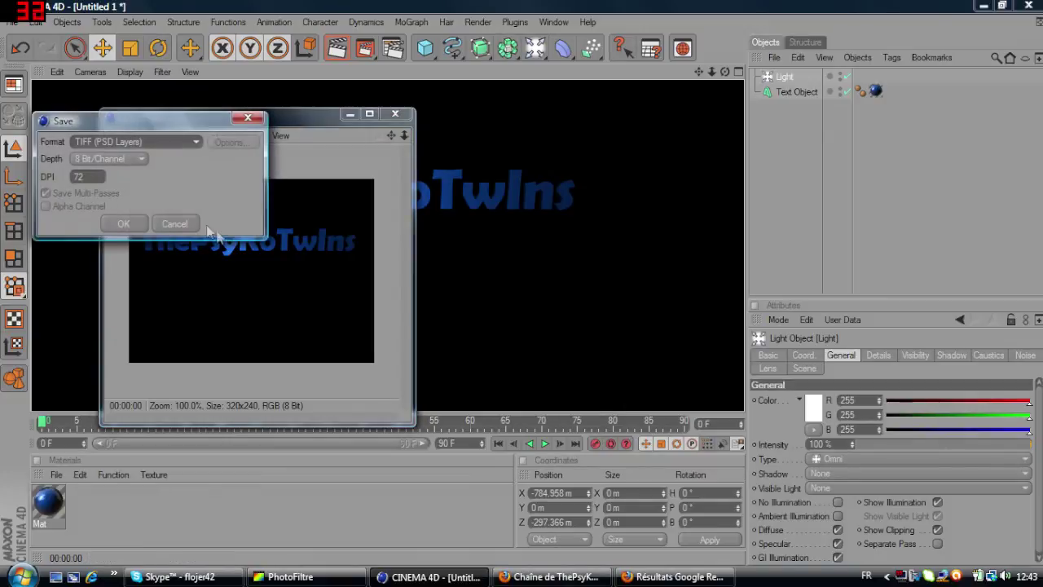
click(106, 143)
click(107, 204)
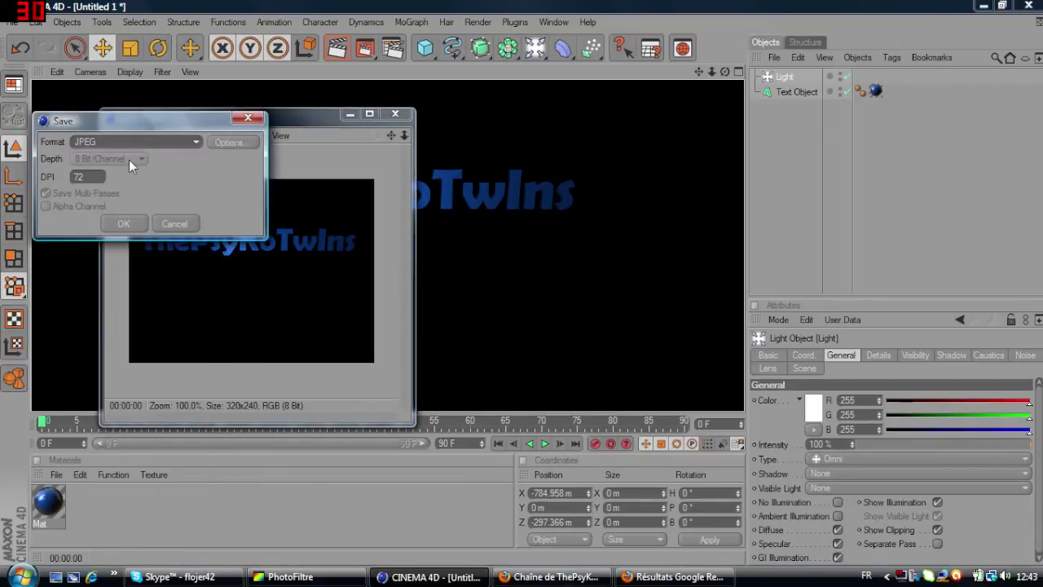
click(135, 222)
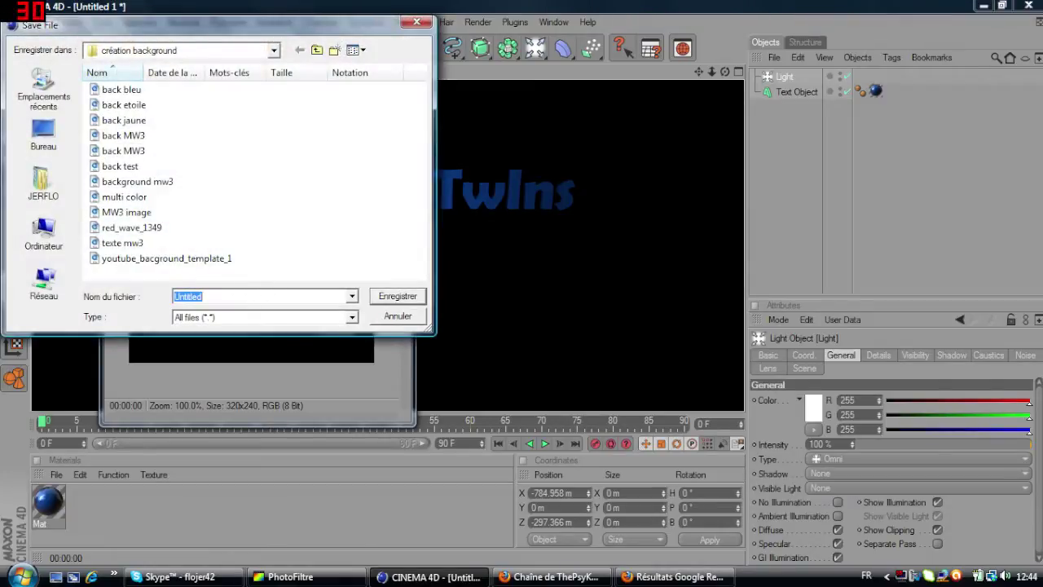
text(texte eto)
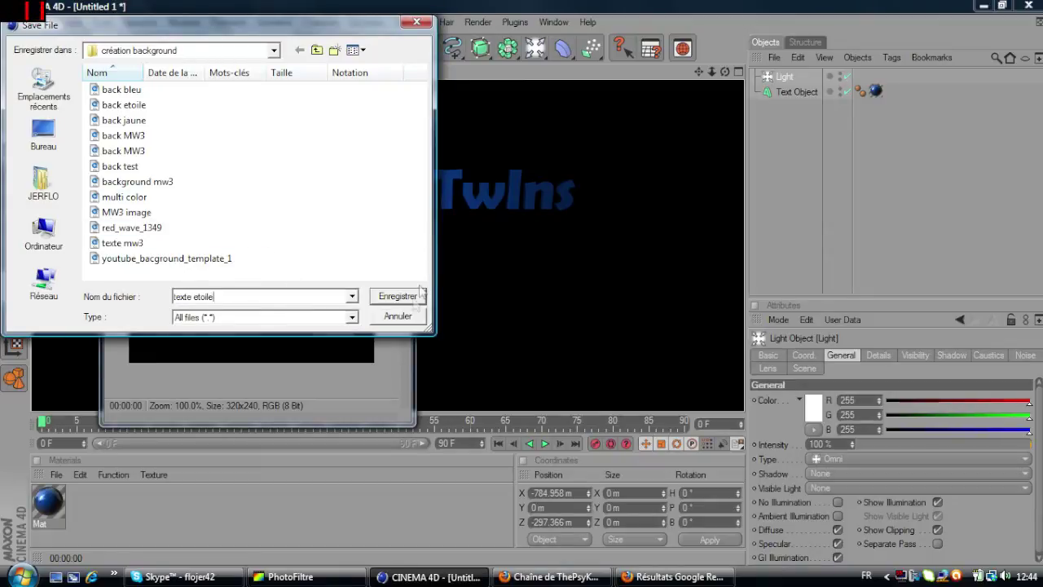
click(418, 296)
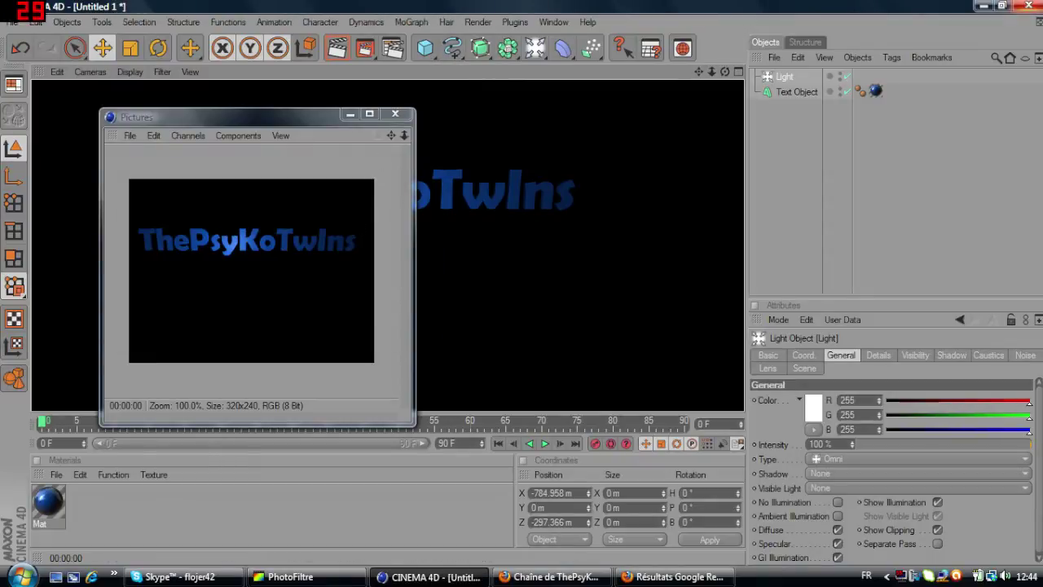
click(984, 6)
Bring PhotoFiltre forward and open texte etoile.jpg from JERFLO > création background.
click(286, 576)
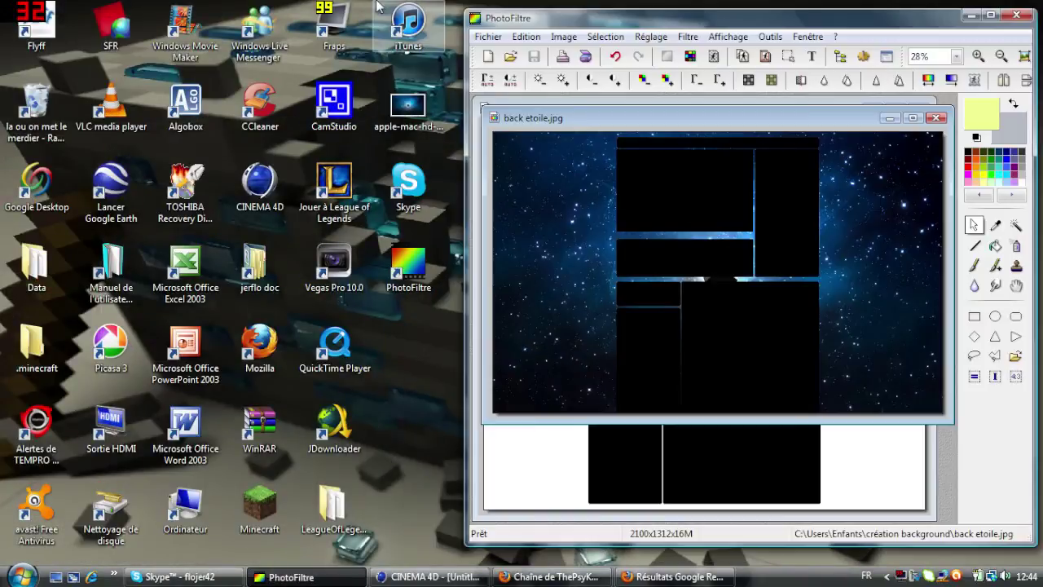
drag(584, 22, 460, 23)
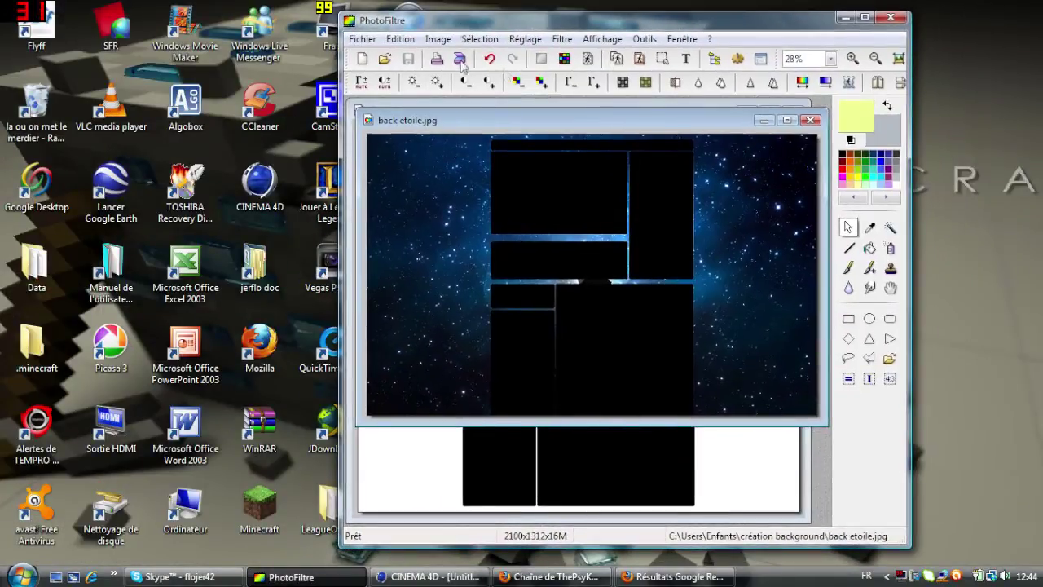
click(385, 61)
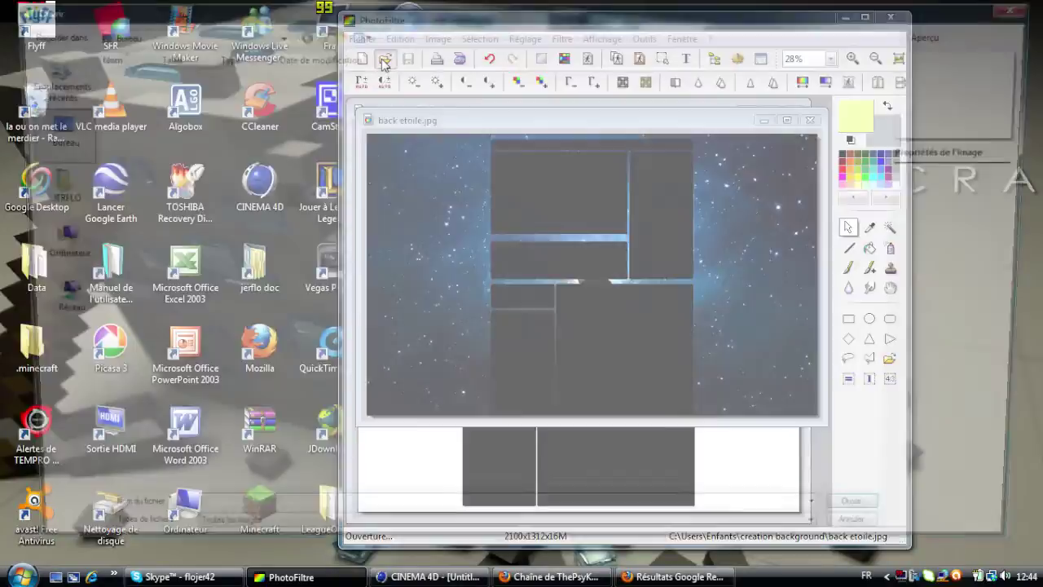
double_click(133, 84)
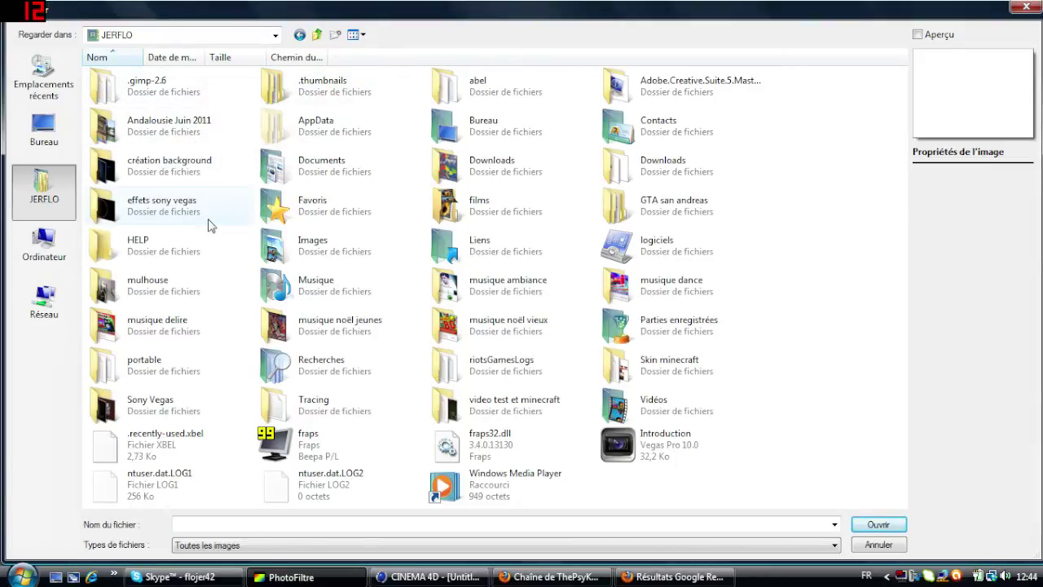
double_click(174, 172)
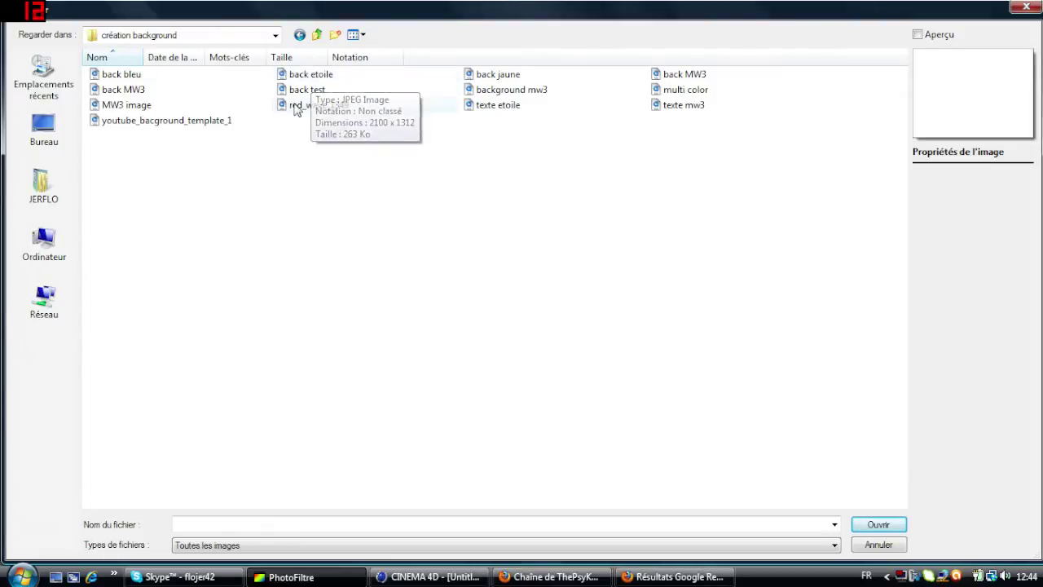
double_click(496, 106)
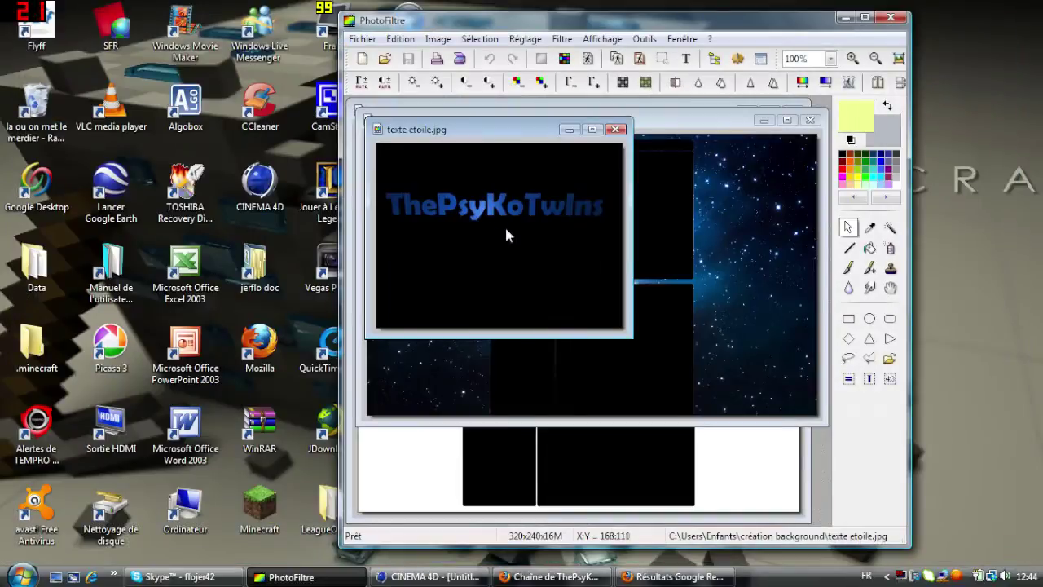
Magic-wand the black area, invert the selection and copy the ThePsyKoTwins text.
click(890, 227)
click(593, 241)
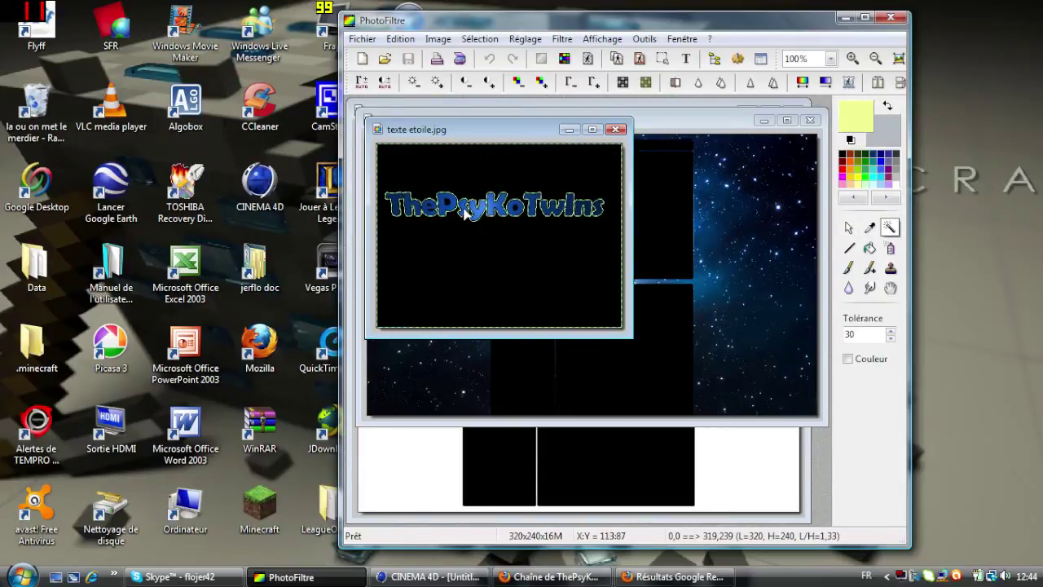
right_click(396, 205)
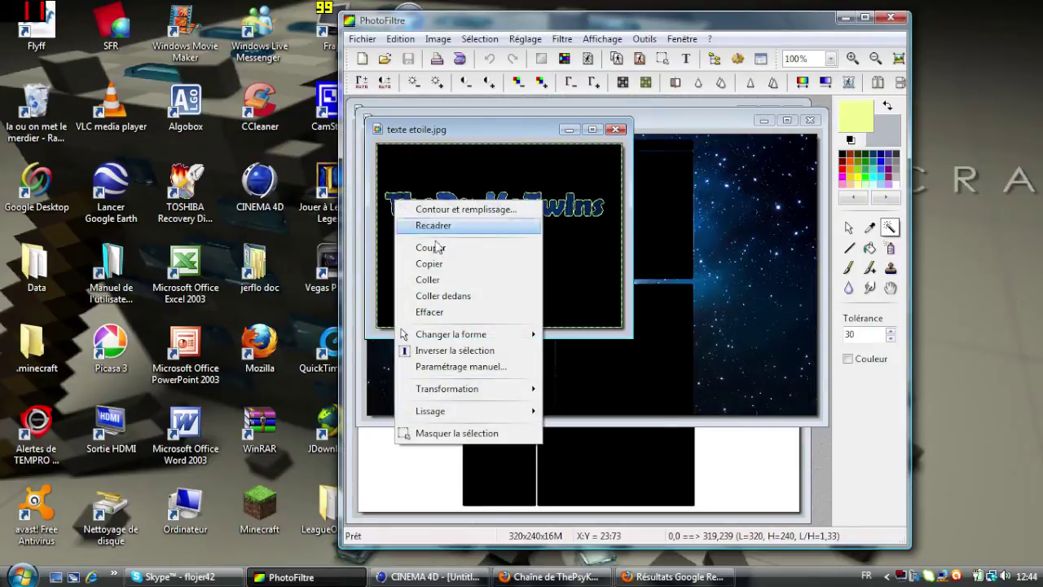
click(442, 350)
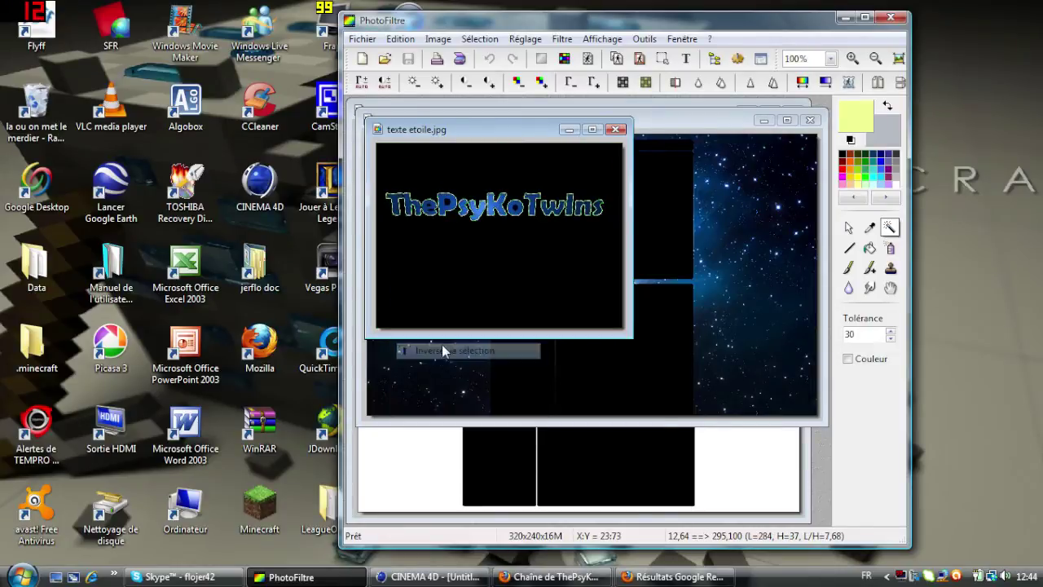
right_click(445, 210)
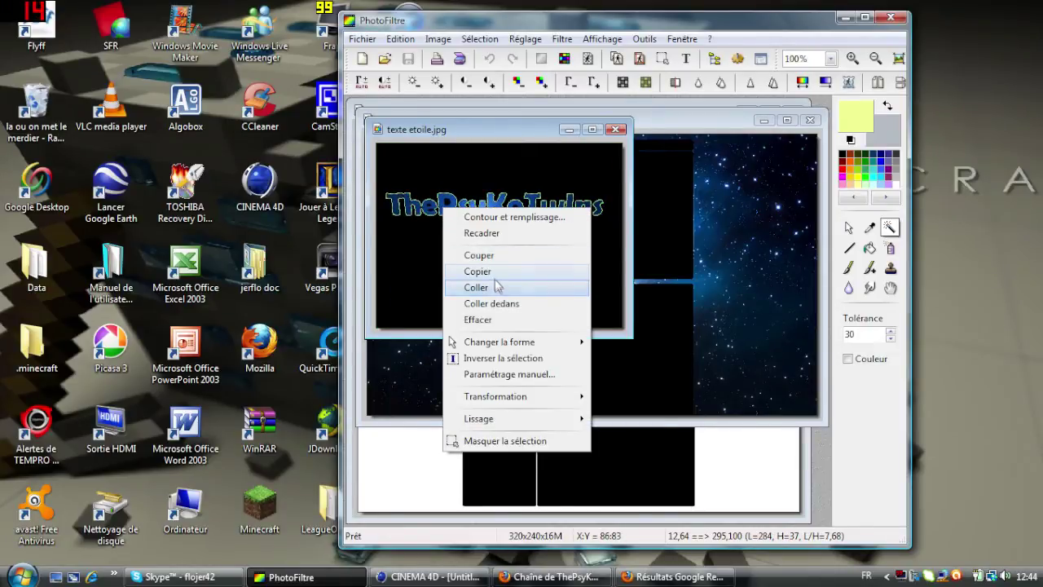
click(478, 271)
Paste the text into back etoile, stretch it wider and move it left.
click(570, 129)
right_click(566, 238)
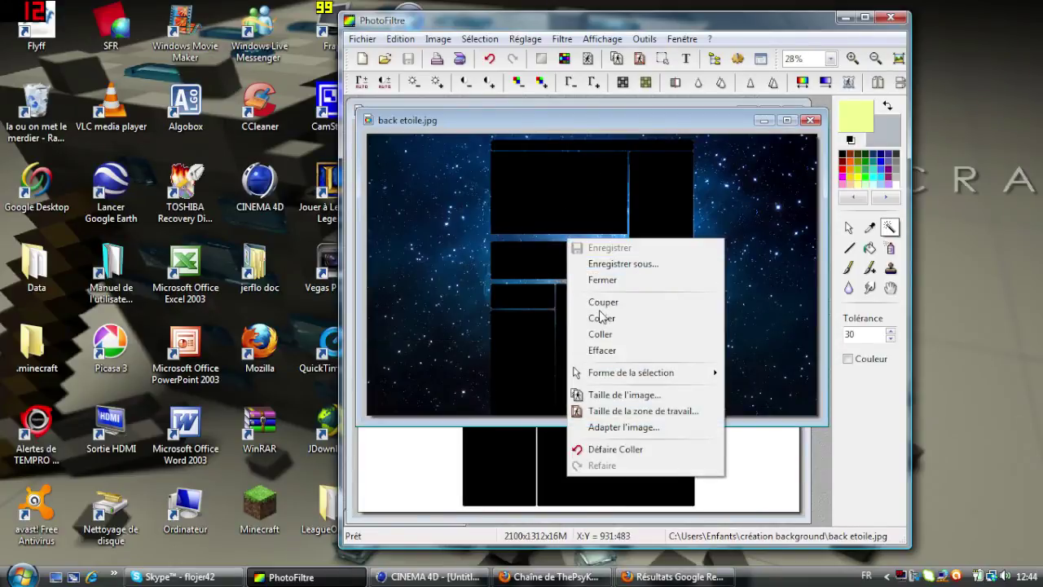
click(599, 334)
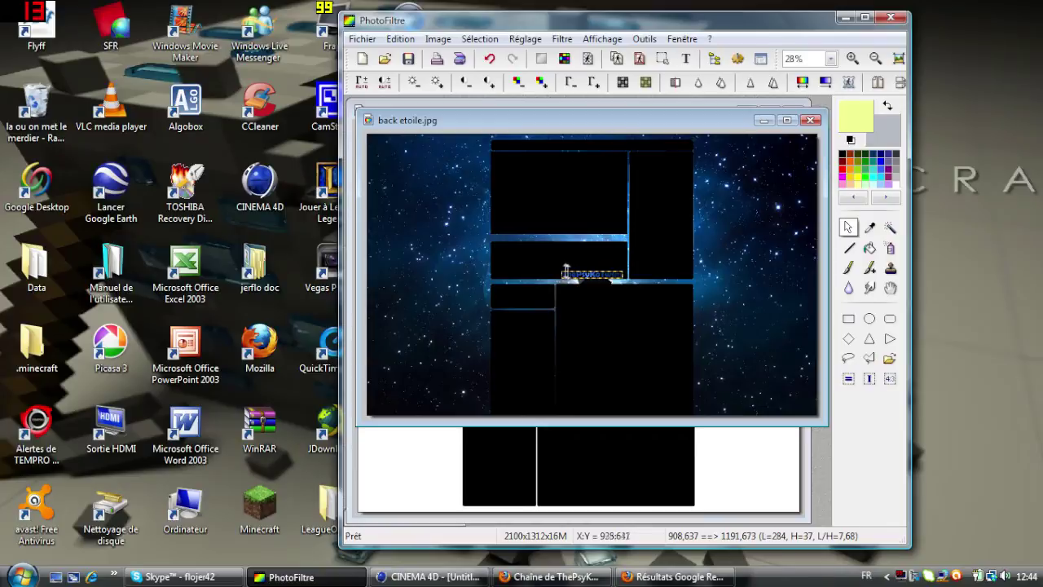
drag(560, 269, 521, 267)
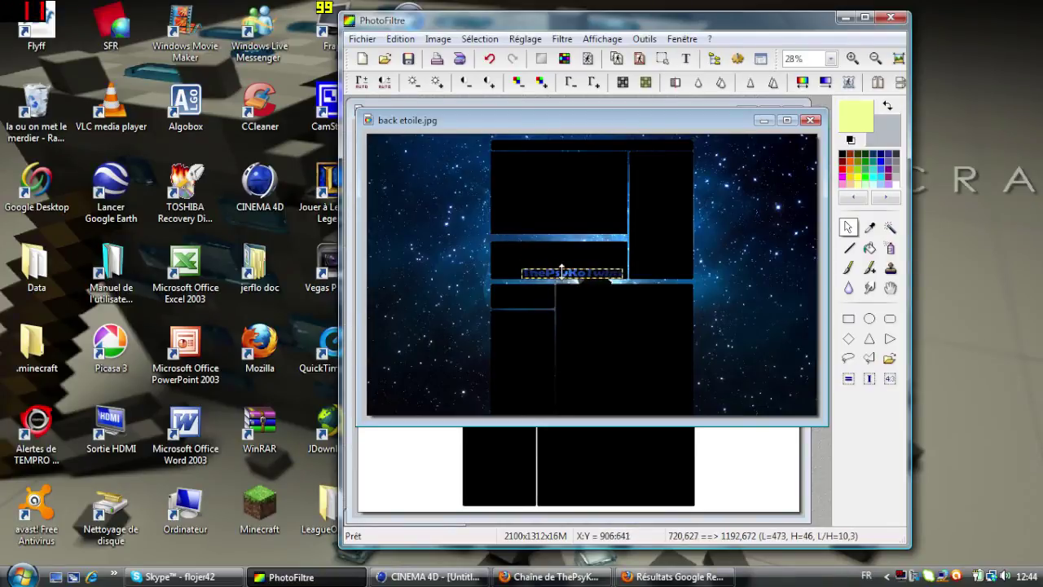
click(454, 243)
drag(453, 238, 449, 235)
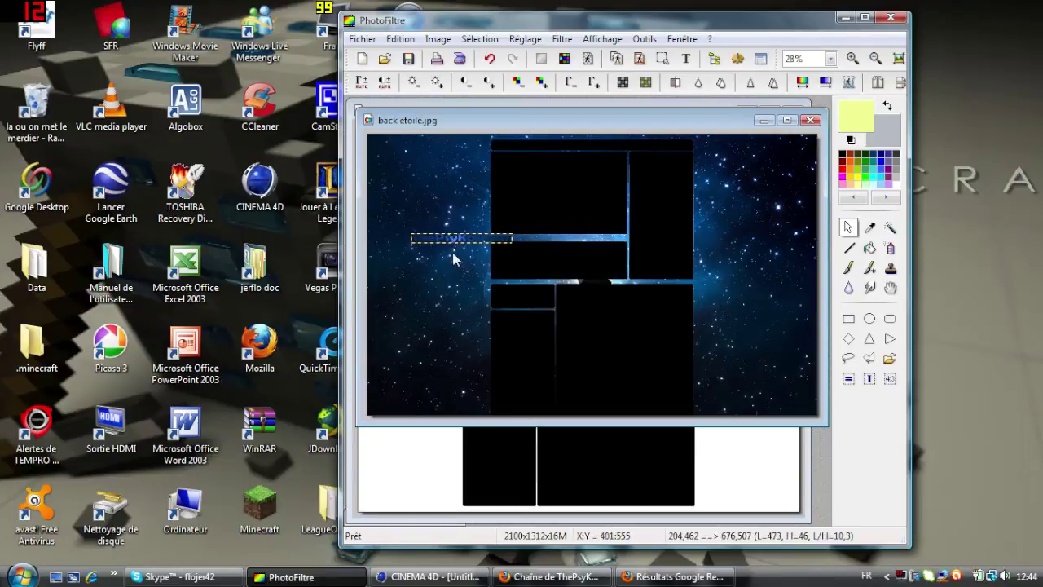
right_click(449, 239)
mouse_move(501, 287)
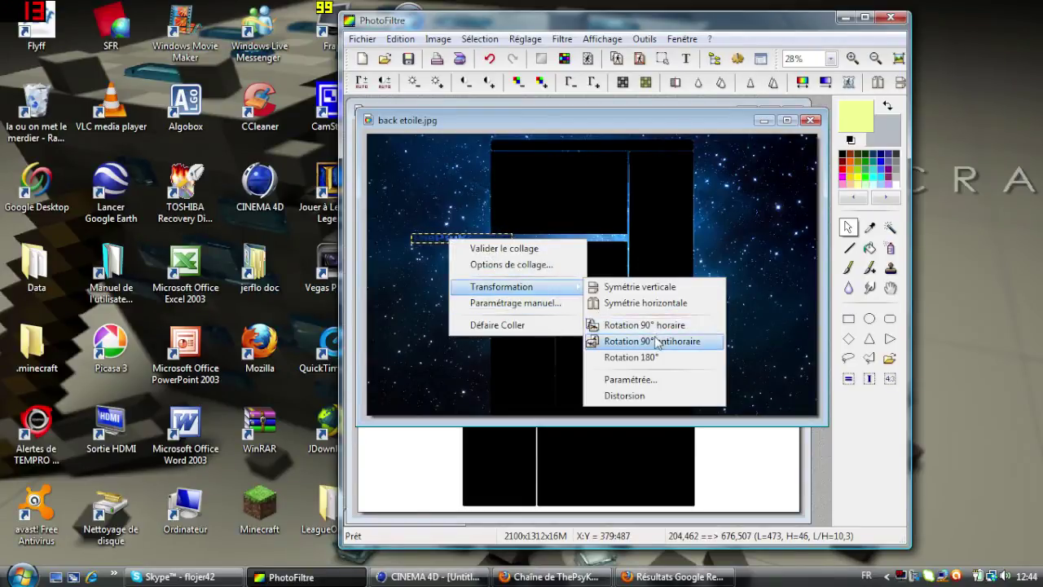
Rotate the pasted text 90° anticlockwise and move it beside the black panels.
click(652, 325)
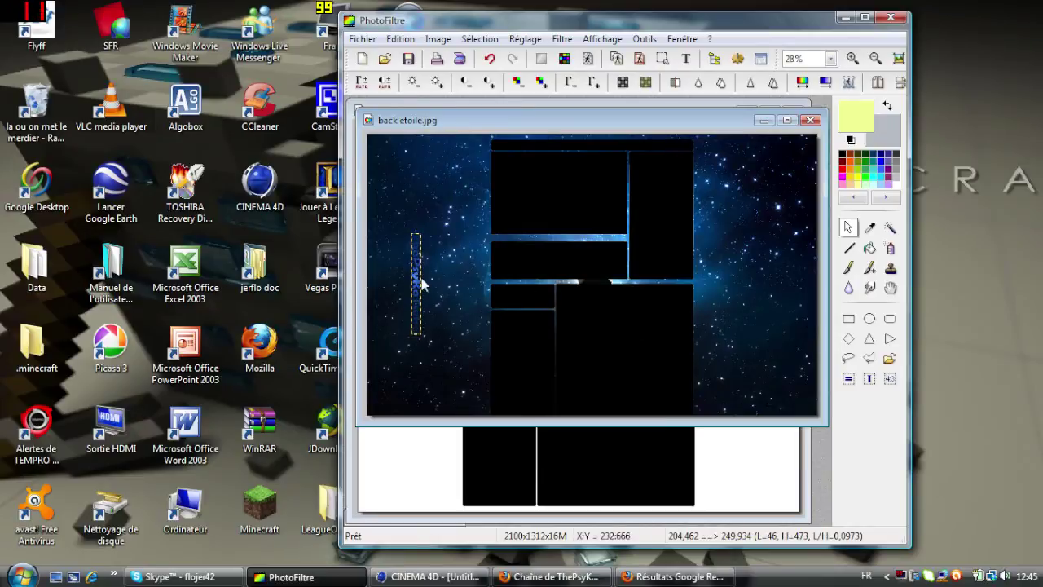
mouse_move(419, 284)
mouse_down()
mouse_move(888, 206)
mouse_move(700, 202)
mouse_up()
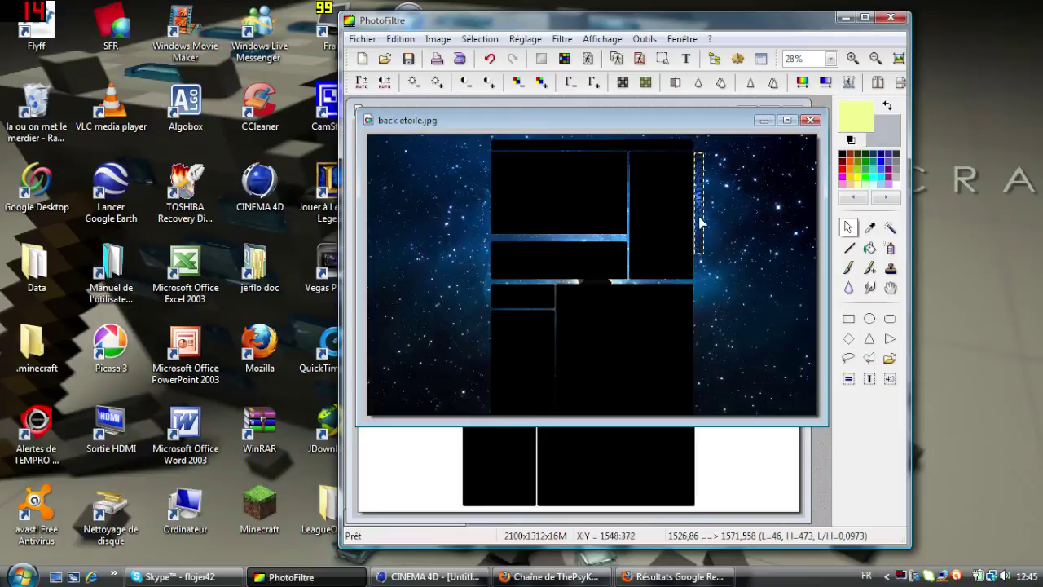
right_click(701, 233)
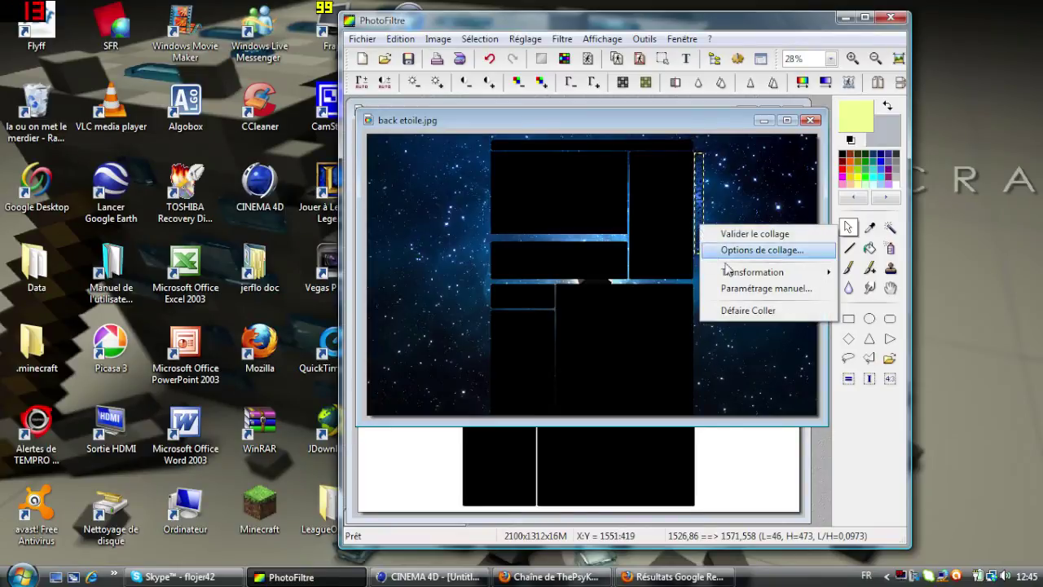
mouse_move(766, 272)
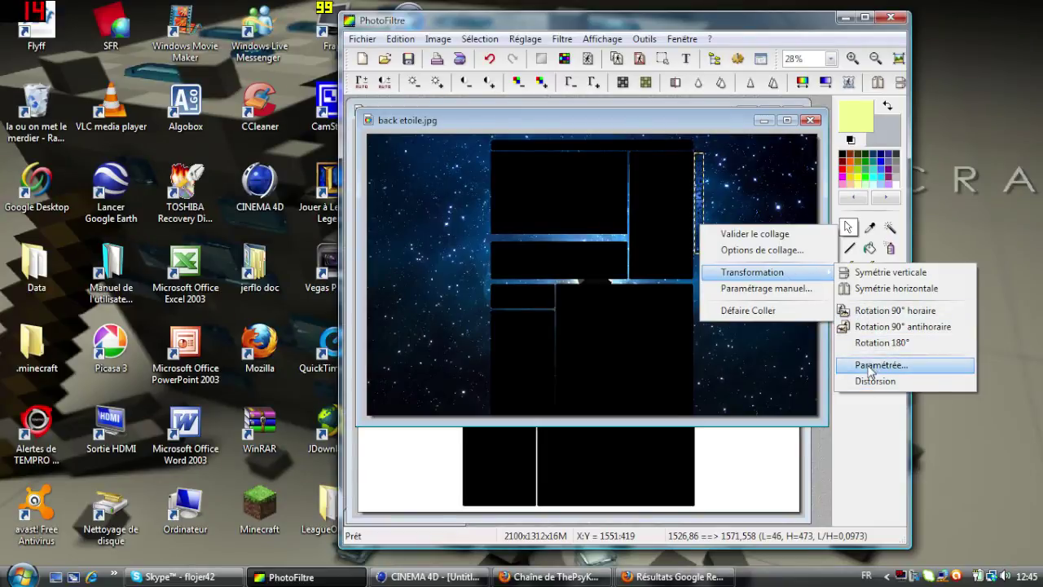
click(870, 369)
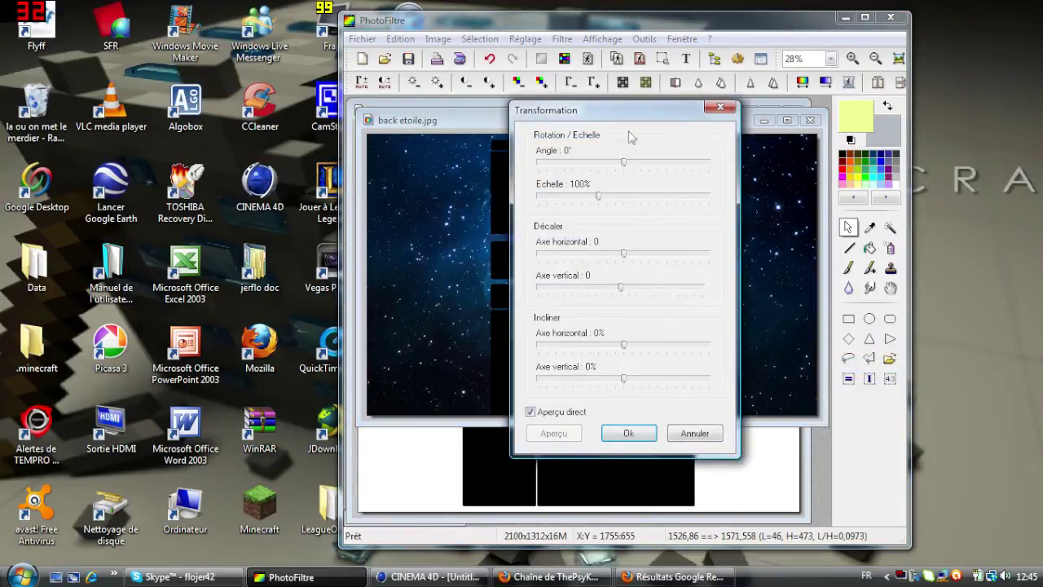
click(720, 107)
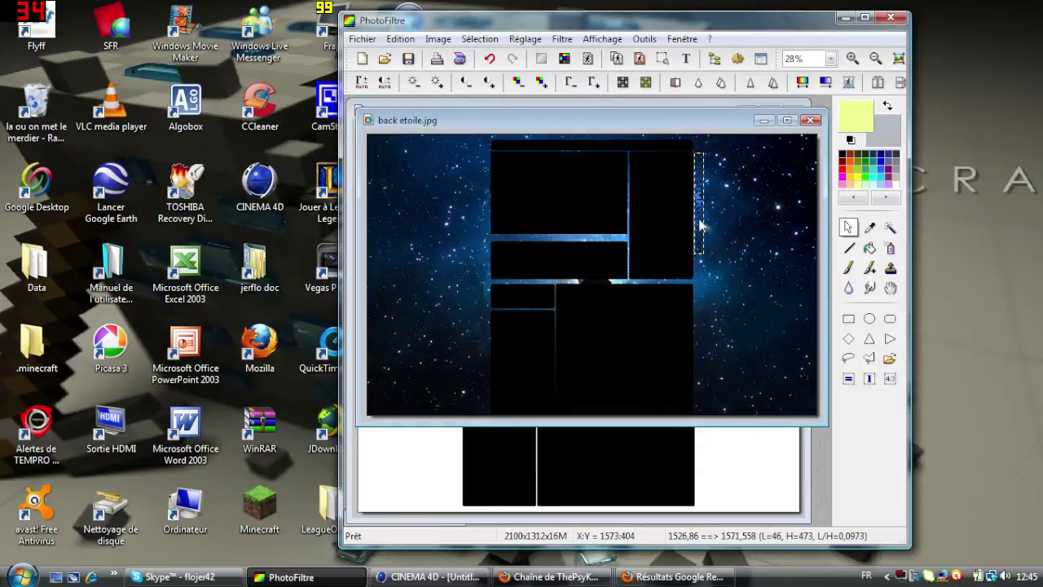
Review the manual position settings and paste options for the pasted text.
right_click(699, 218)
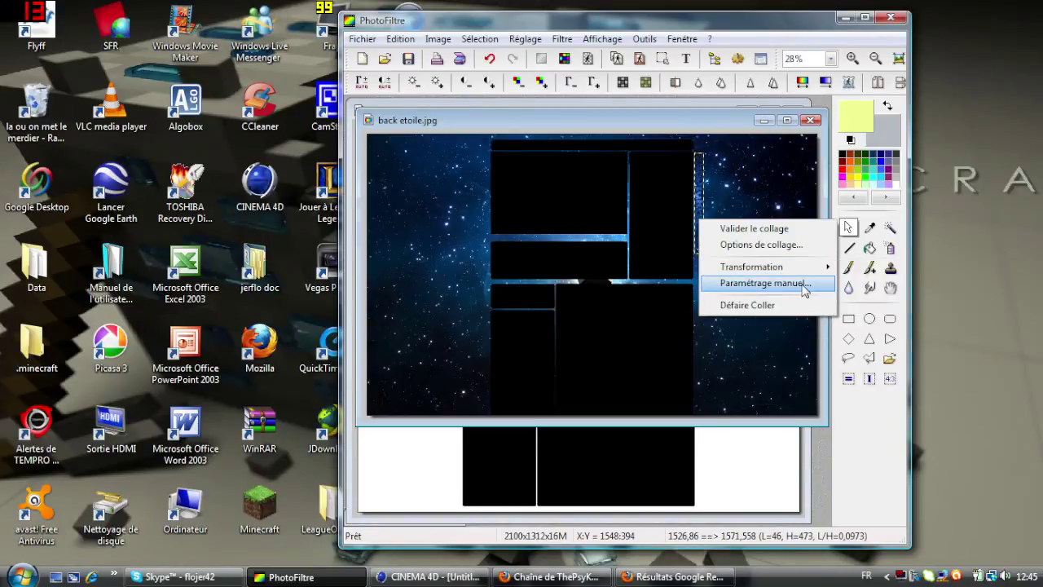
click(758, 282)
click(725, 107)
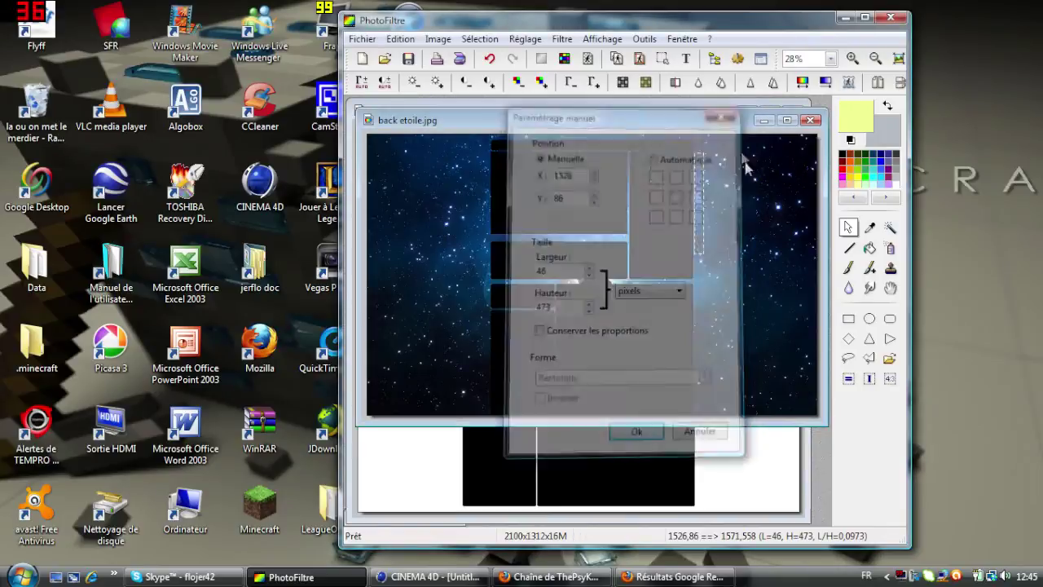
key(ctrl+shift+v)
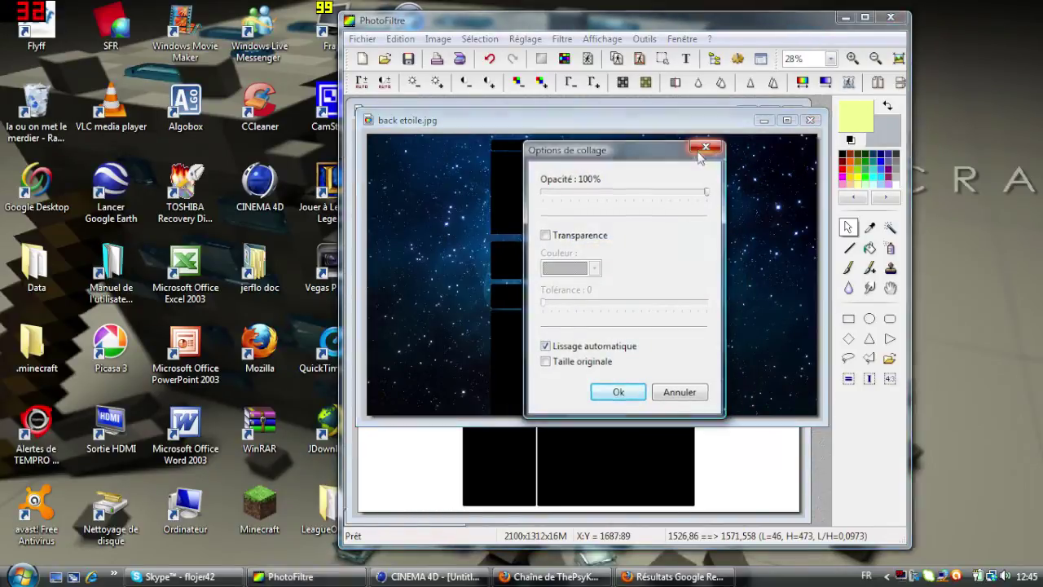
key(Return)
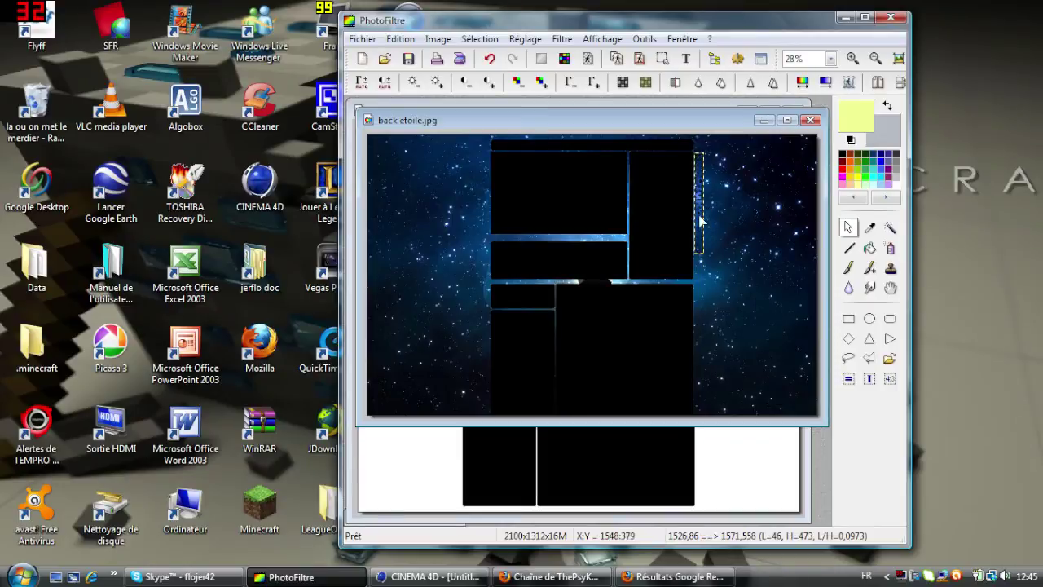
right_click(700, 220)
mouse_move(750, 263)
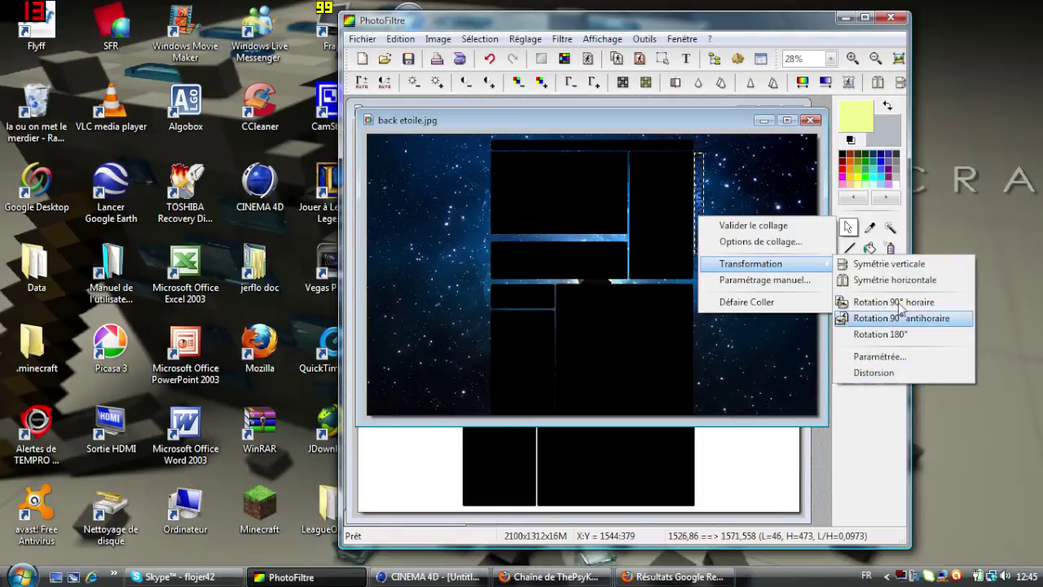
Resize the vertical logo to about 57x545 beside the upper-right black panel.
click(730, 344)
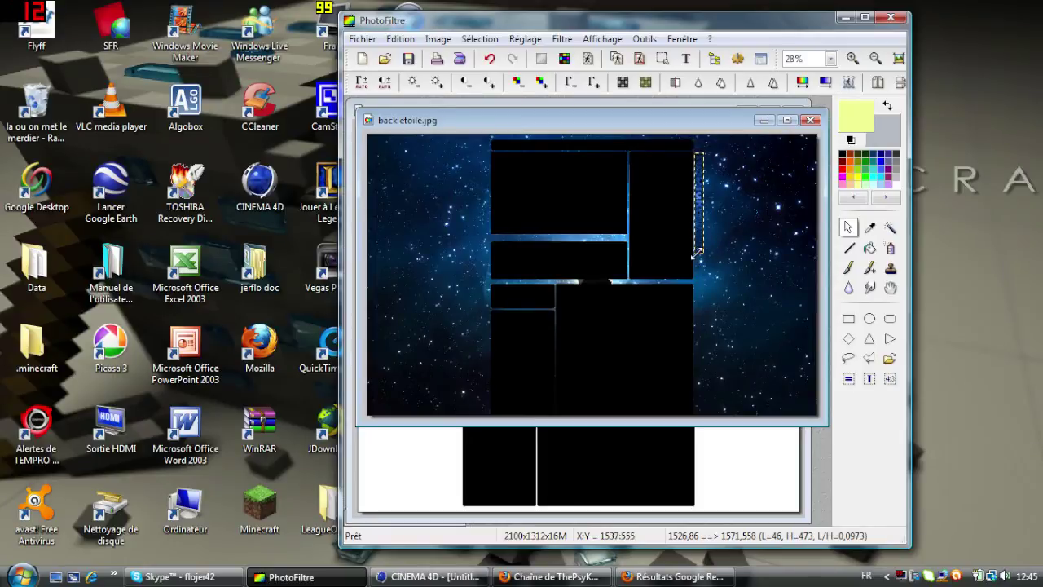
drag(699, 249, 709, 417)
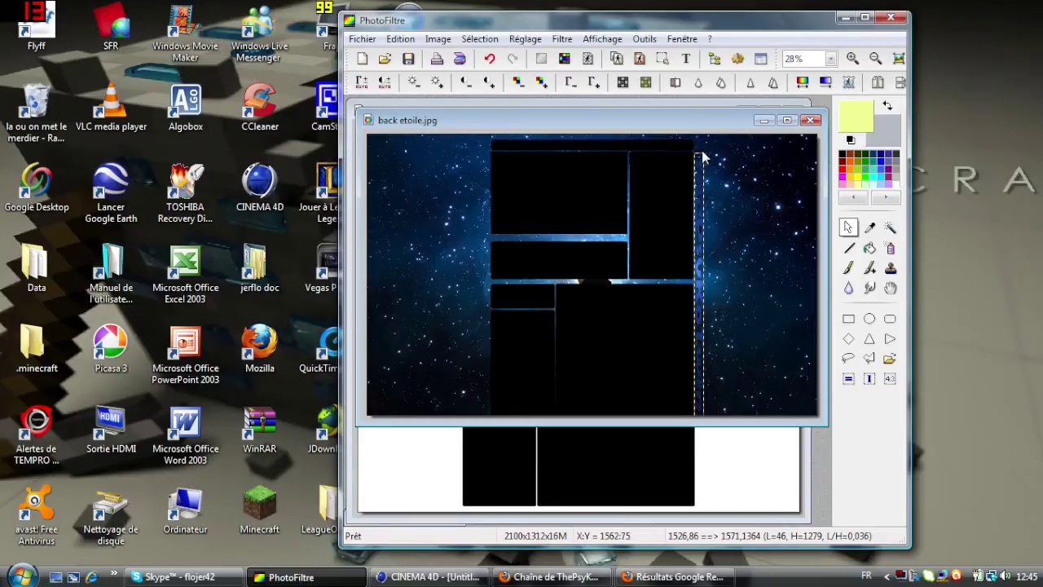
mouse_move(700, 153)
mouse_down()
mouse_move(702, 345)
mouse_move(699, 206)
mouse_up()
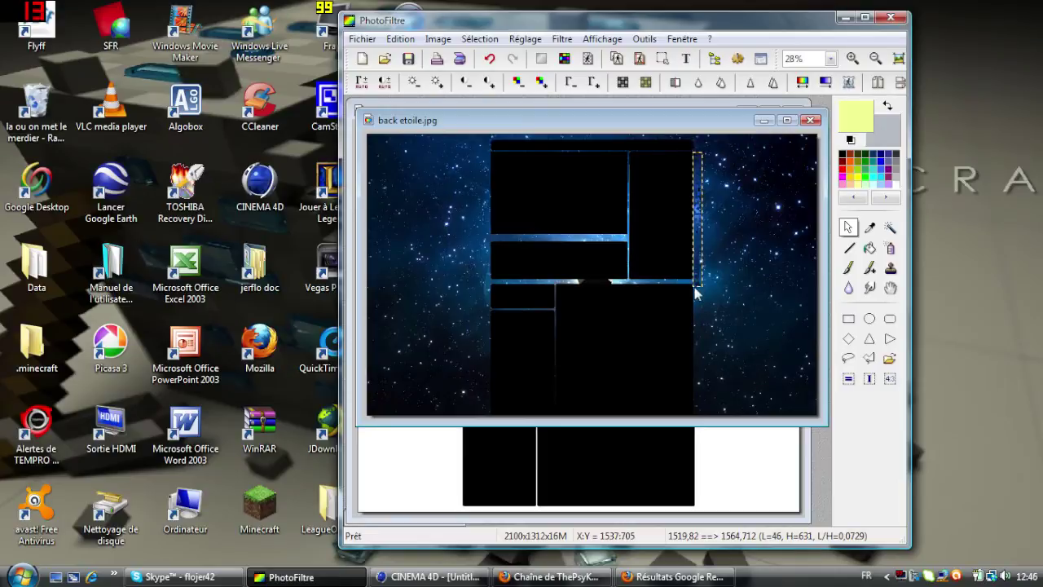
mouse_move(698, 284)
mouse_down()
mouse_move(700, 250)
mouse_move(700, 262)
mouse_up()
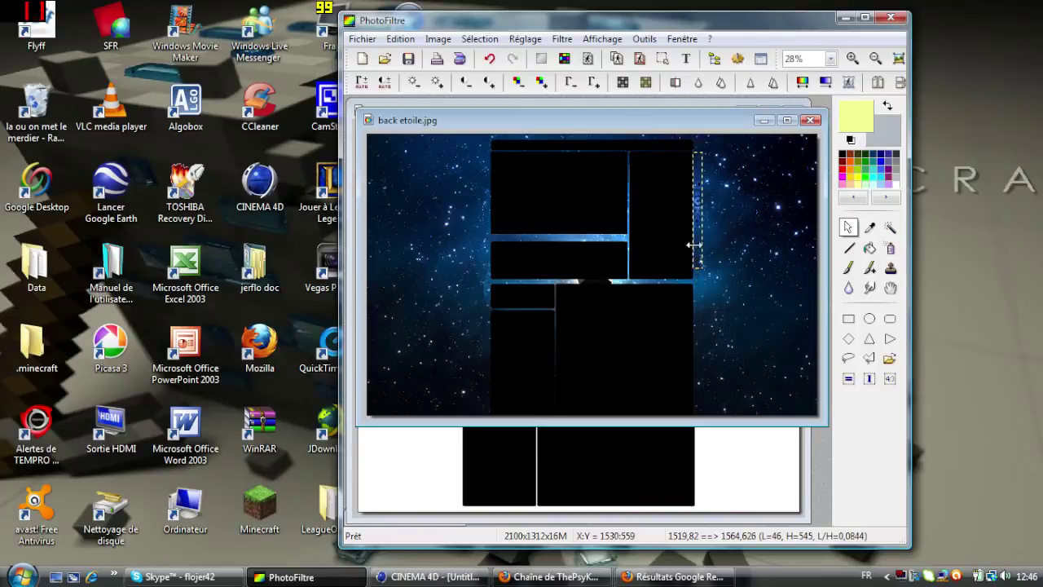
drag(700, 210, 703, 190)
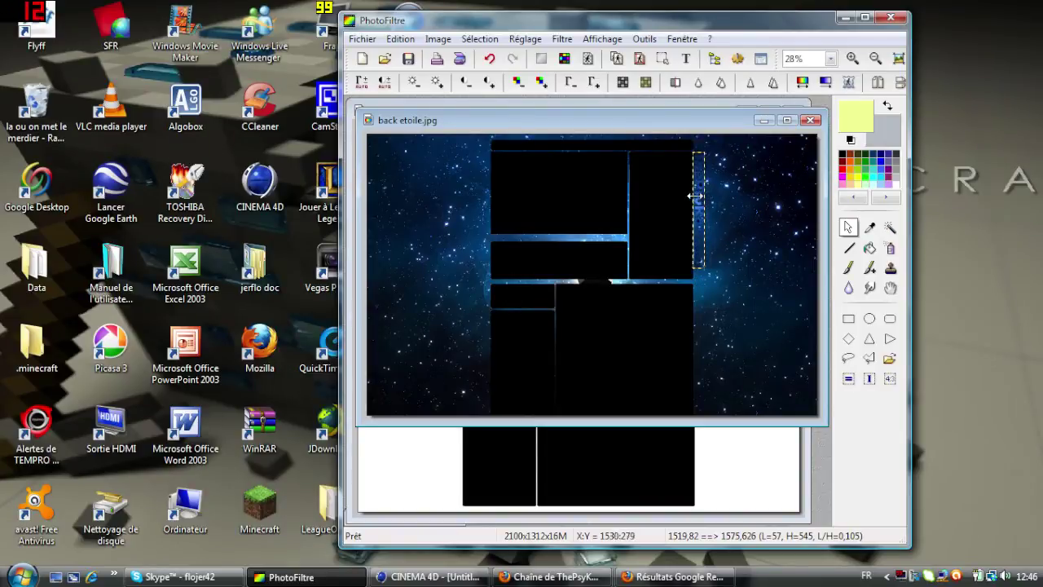
Zoom in and re-save back etoile.jpg as JPEG at compression 90.
scroll(707, 175, up, 1)
scroll(692, 184, up, 1)
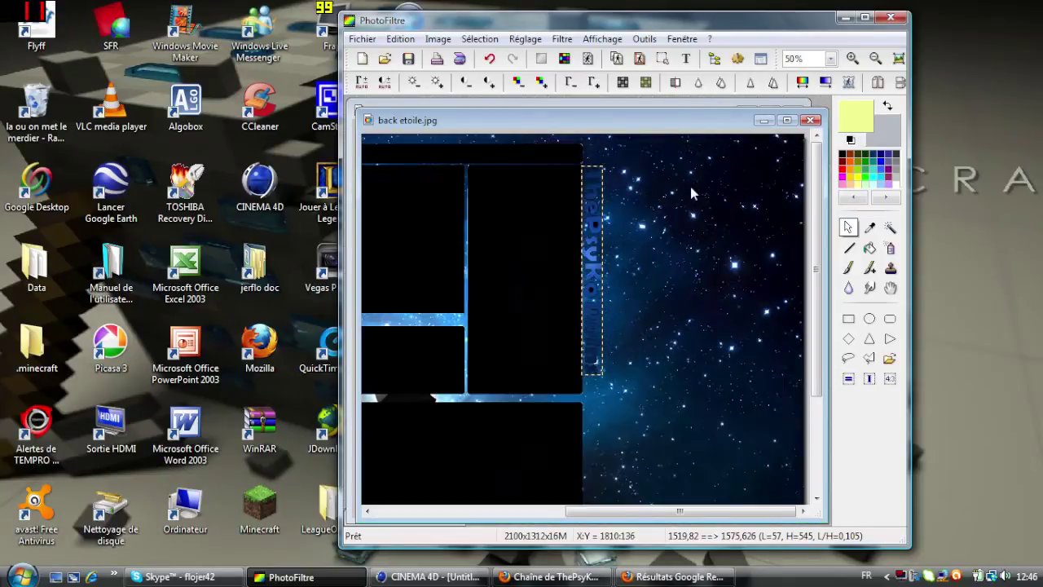
scroll(689, 188, up, 1)
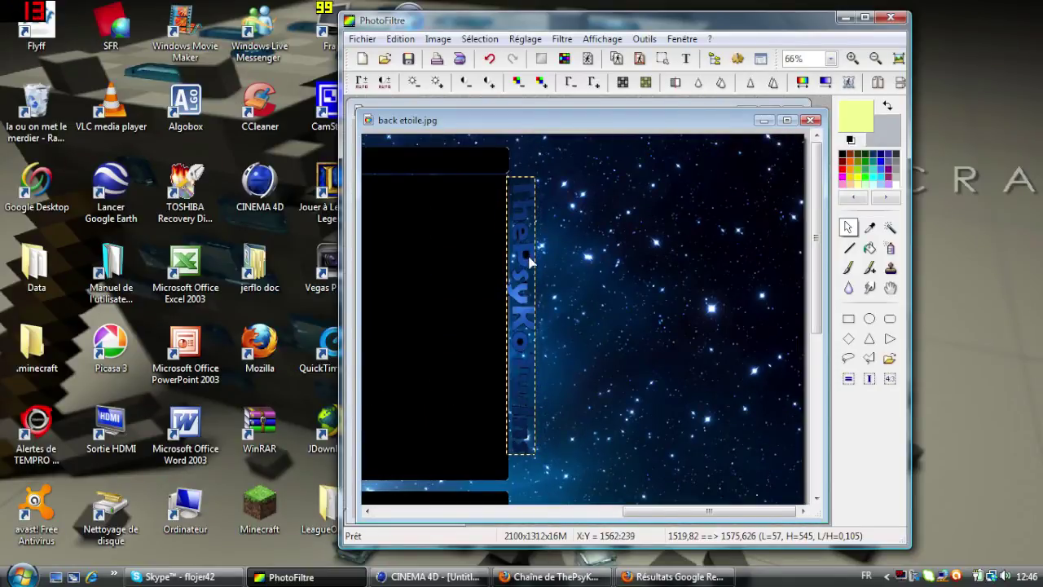
click(408, 59)
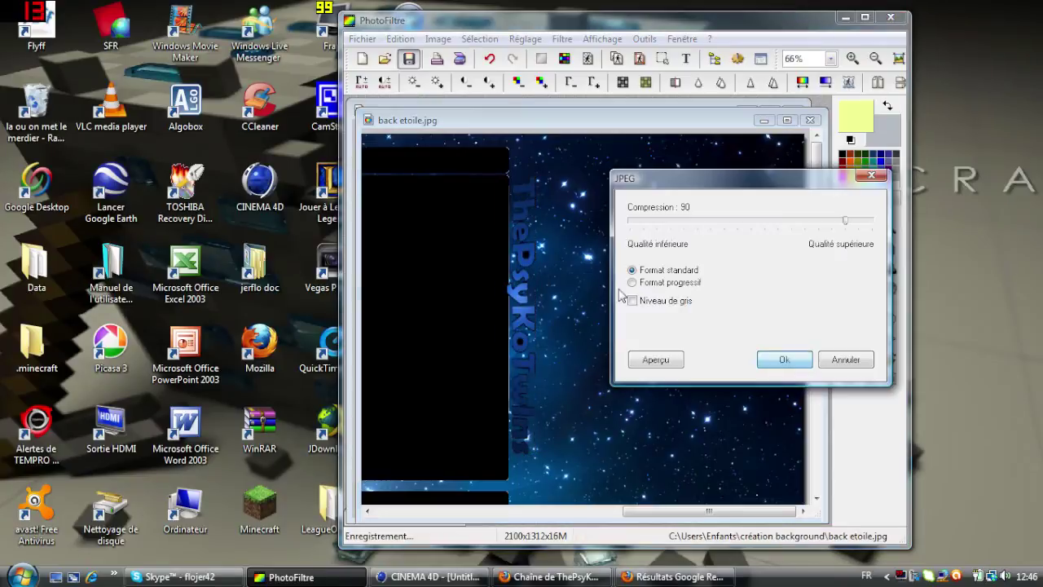
click(784, 361)
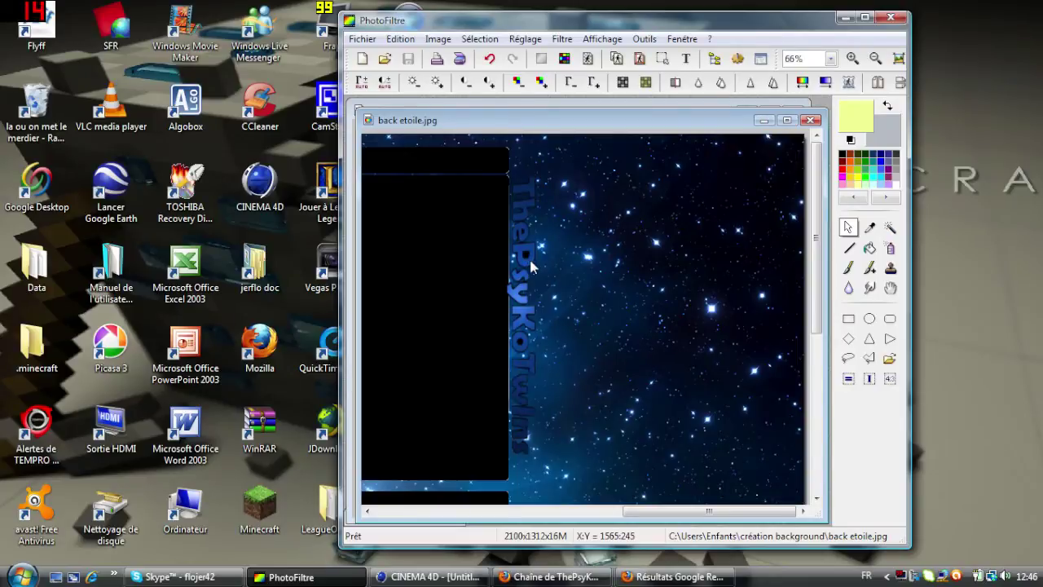
scroll(531, 244, up, 1)
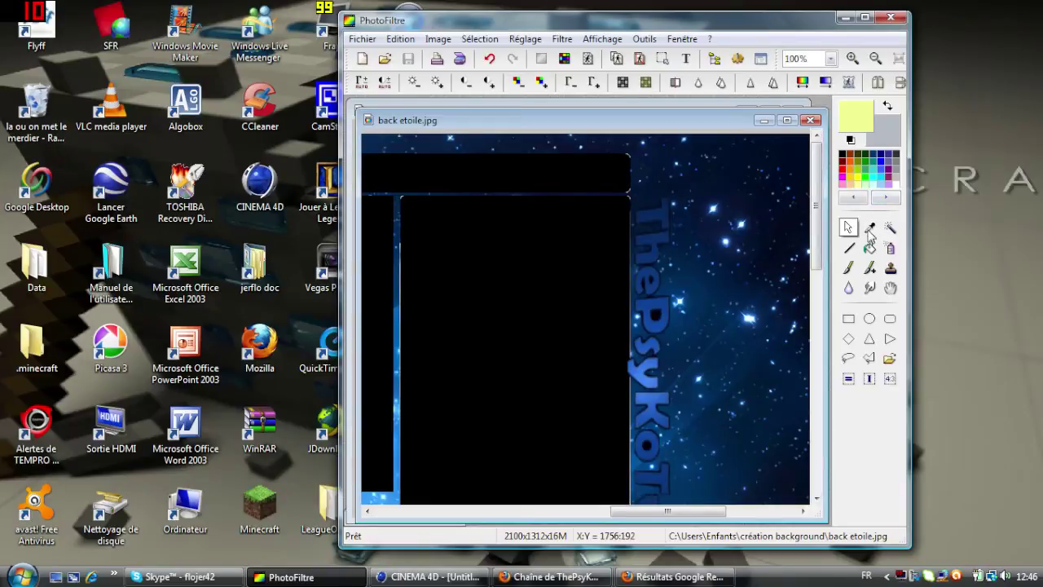
Pipette-sample dark blue #0E4777 (RGB 14/71/119) from the sky, then zoom out to 33%.
click(870, 229)
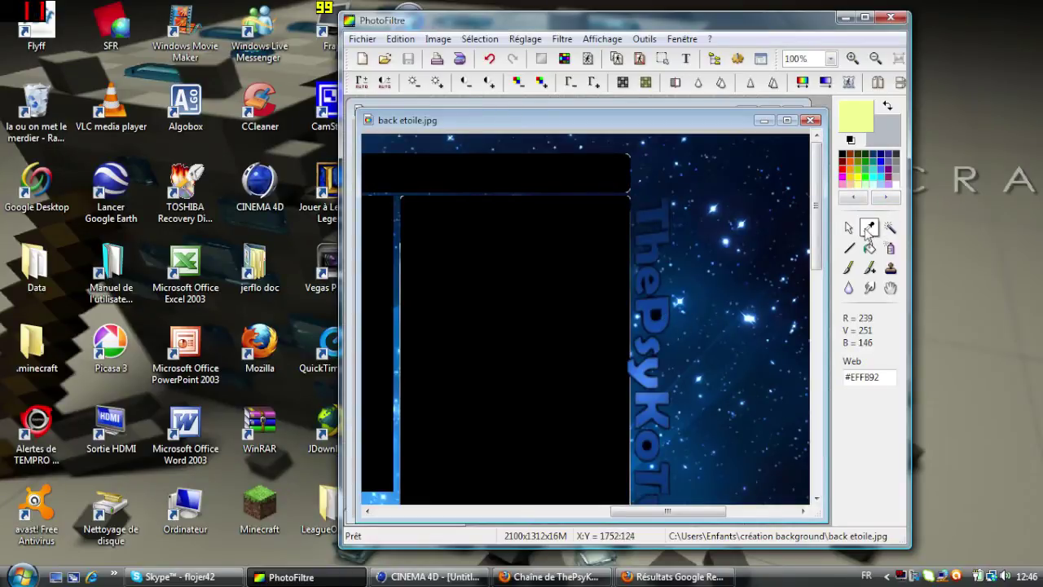
click(676, 308)
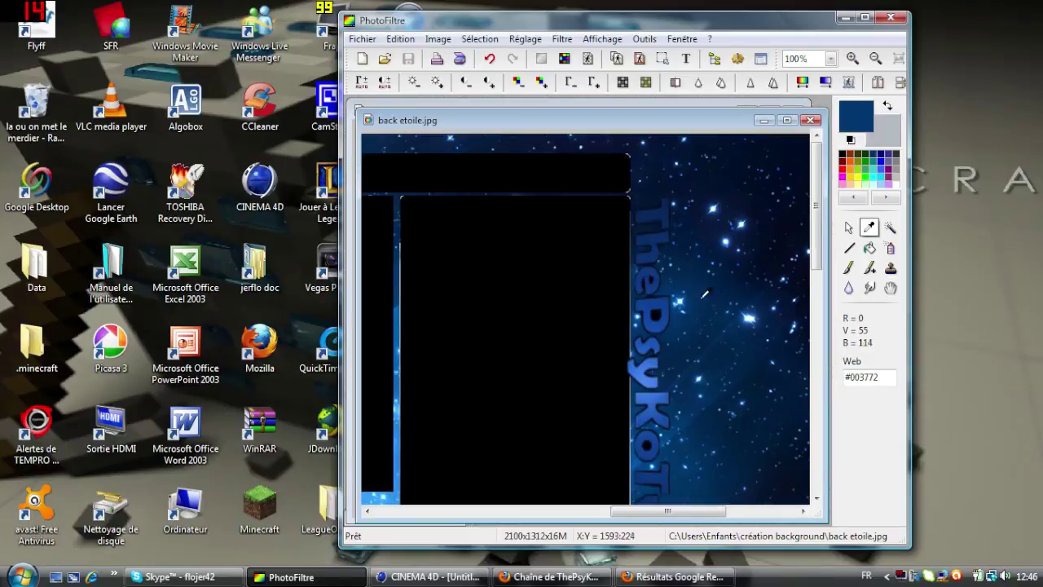
click(869, 248)
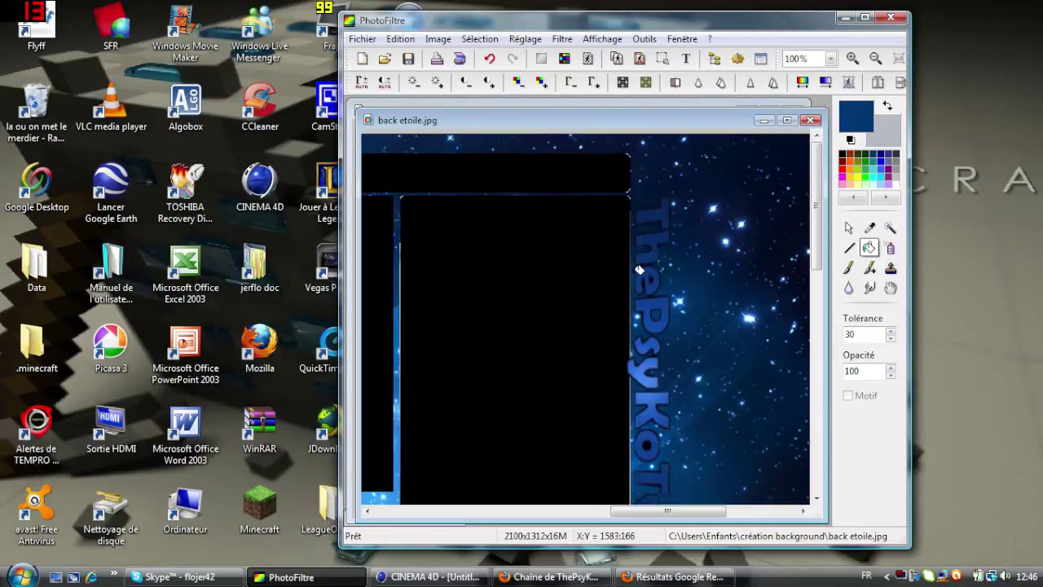
click(870, 227)
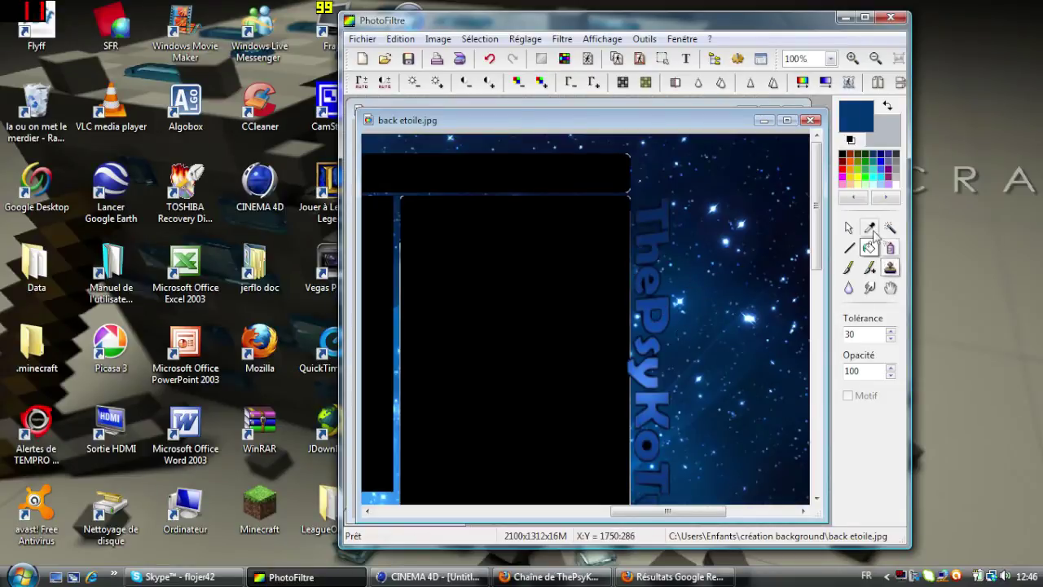
click(664, 442)
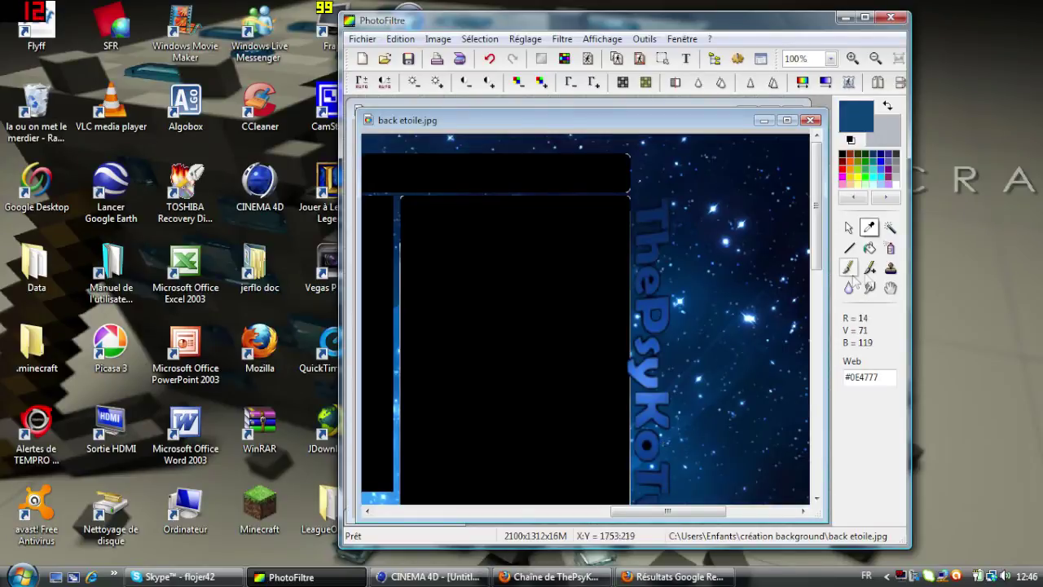
click(870, 248)
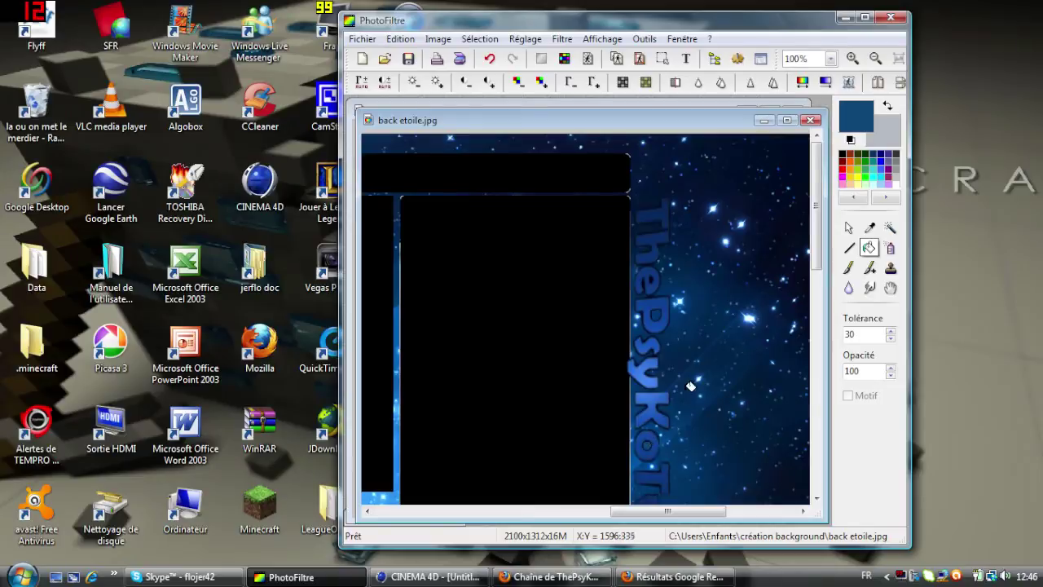
scroll(687, 386, up, 1)
scroll(635, 367, down, 2)
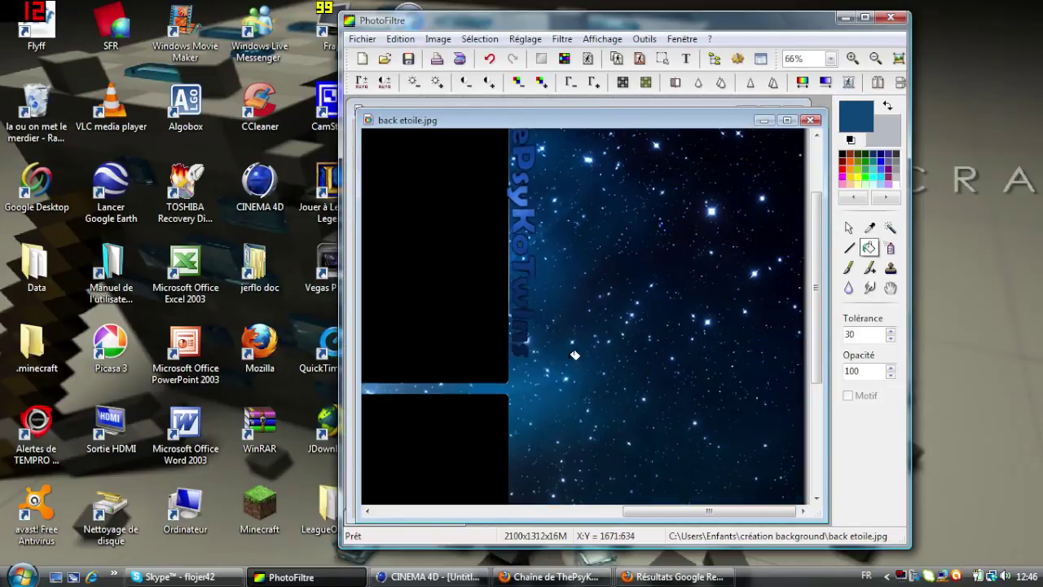
scroll(531, 325, down, 1)
scroll(524, 312, down, 1)
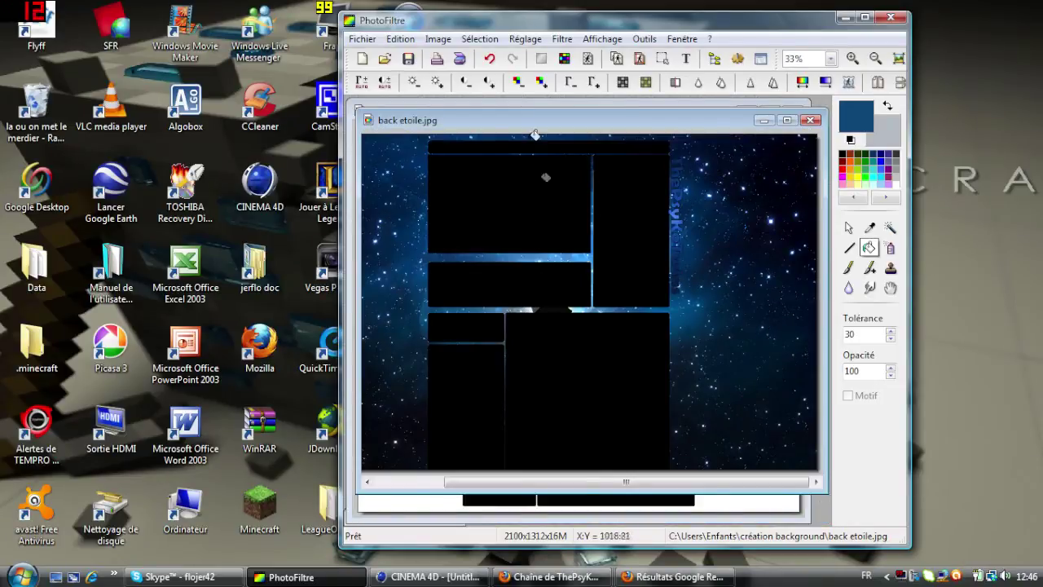
click(848, 227)
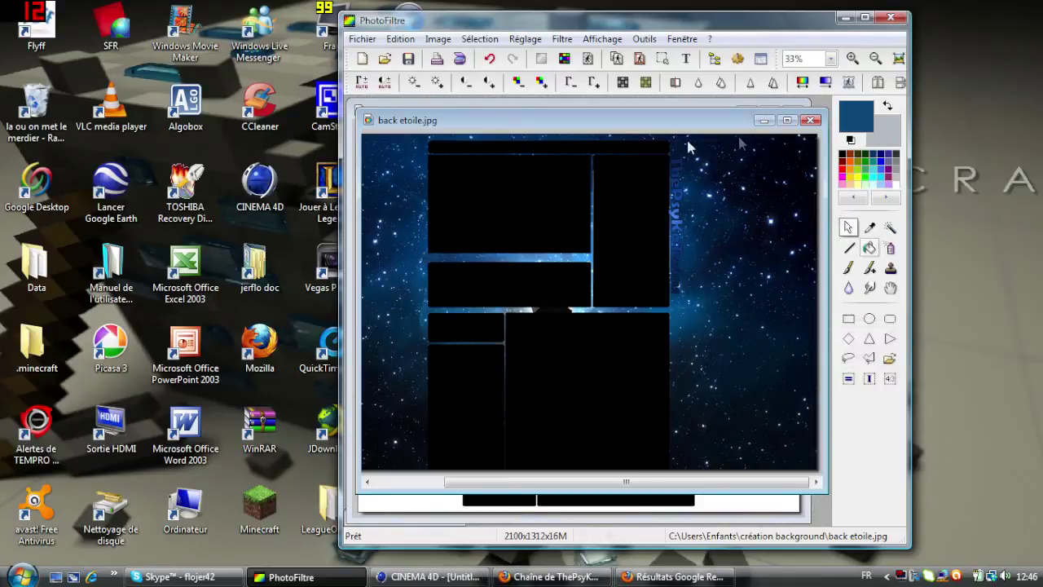
Re-save back etoile.jpg, confirming JPEG compression 90.
click(408, 60)
click(787, 362)
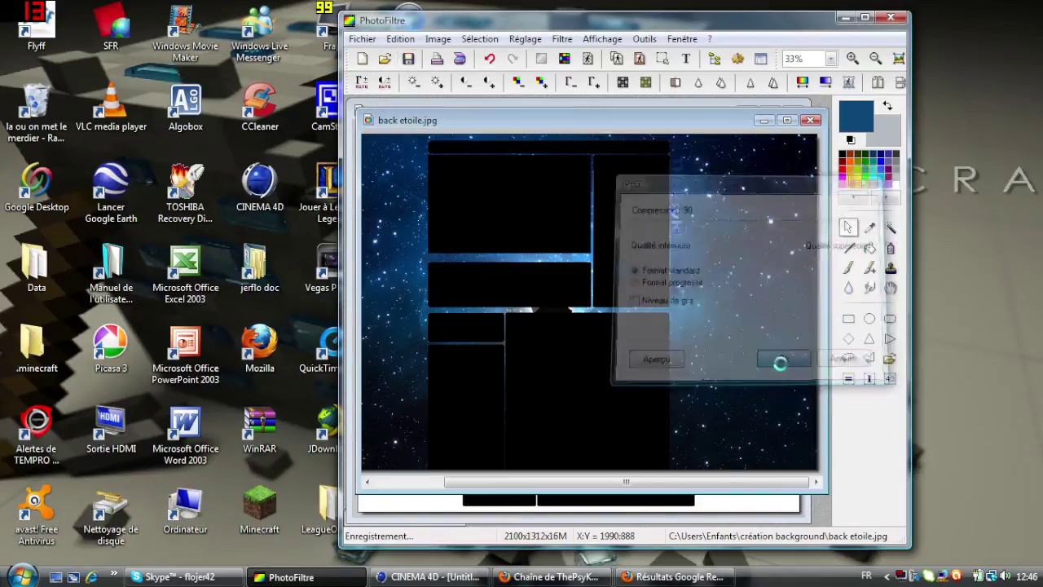
scroll(586, 289, down, 1)
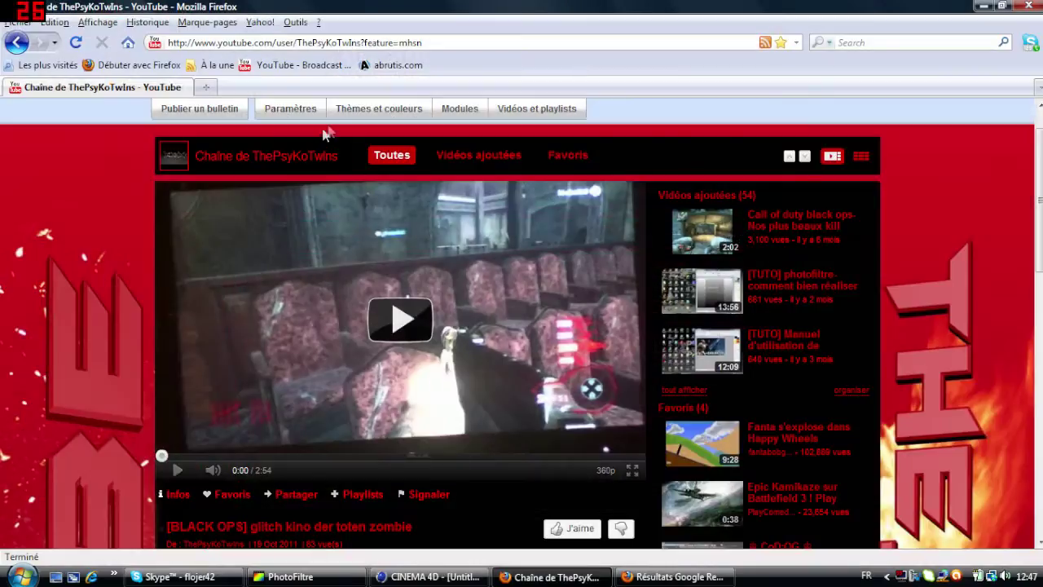
In Thèmes et couleurs, swap the old channel background image for back etoile.
click(367, 109)
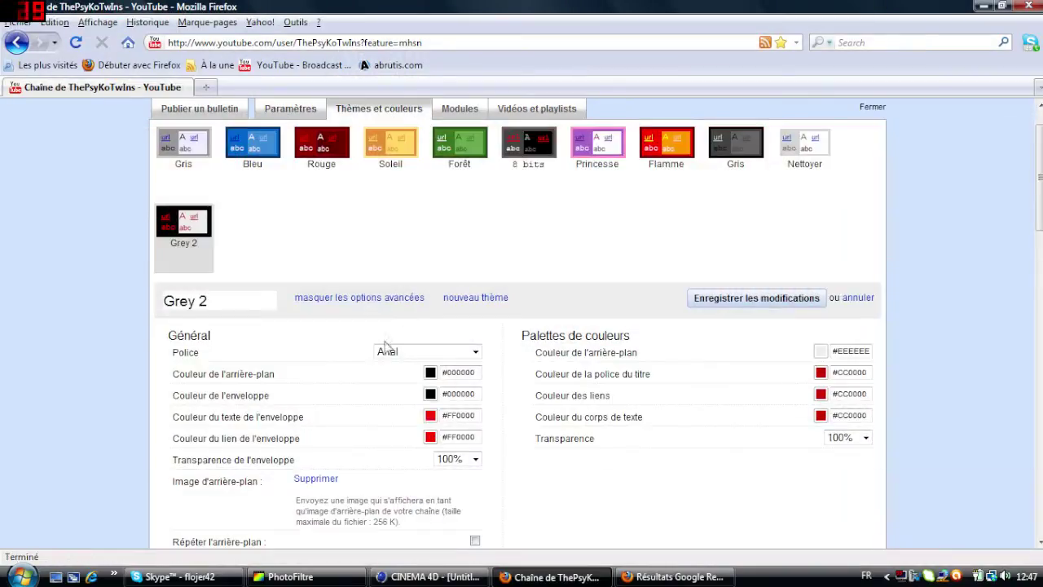
click(316, 478)
click(400, 488)
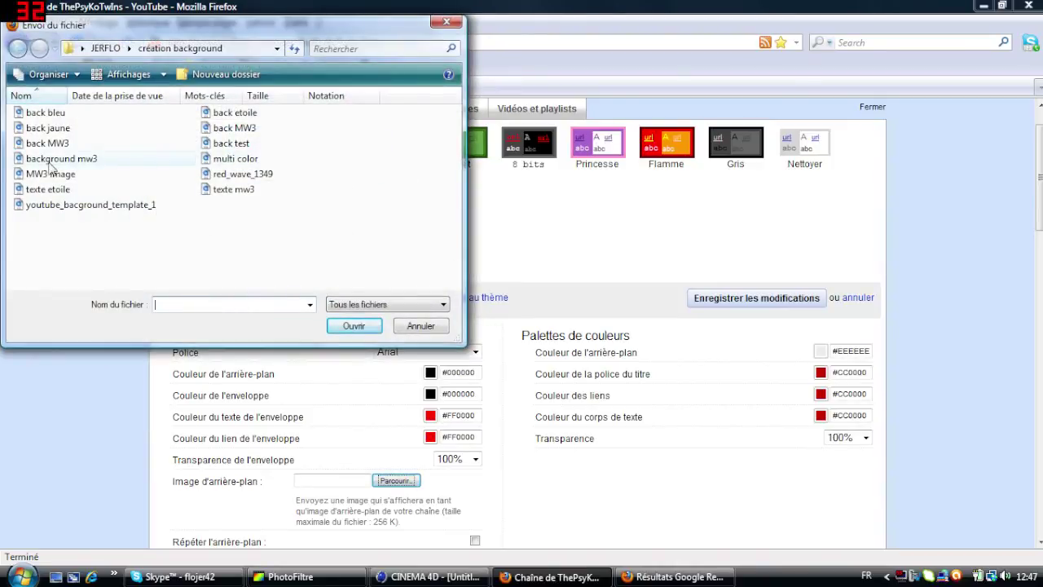
double_click(238, 114)
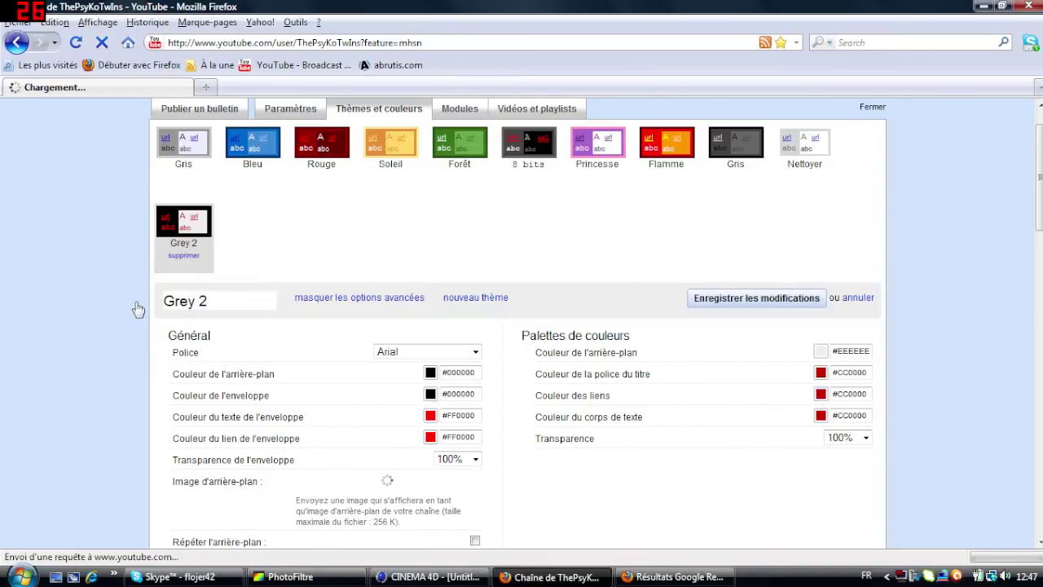
scroll(107, 282, down, 4)
scroll(121, 280, down, 4)
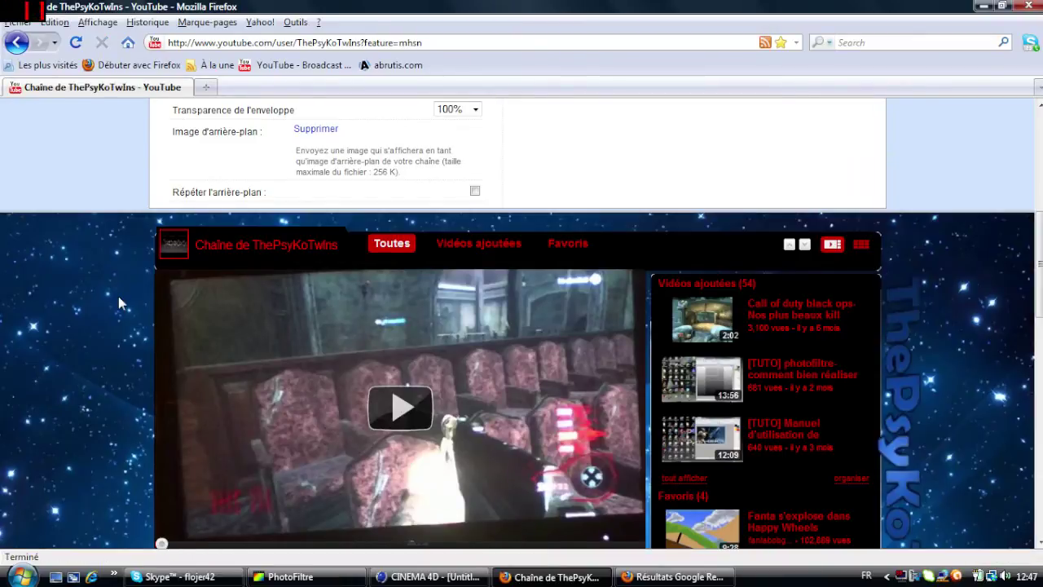
scroll(118, 297, down, 4)
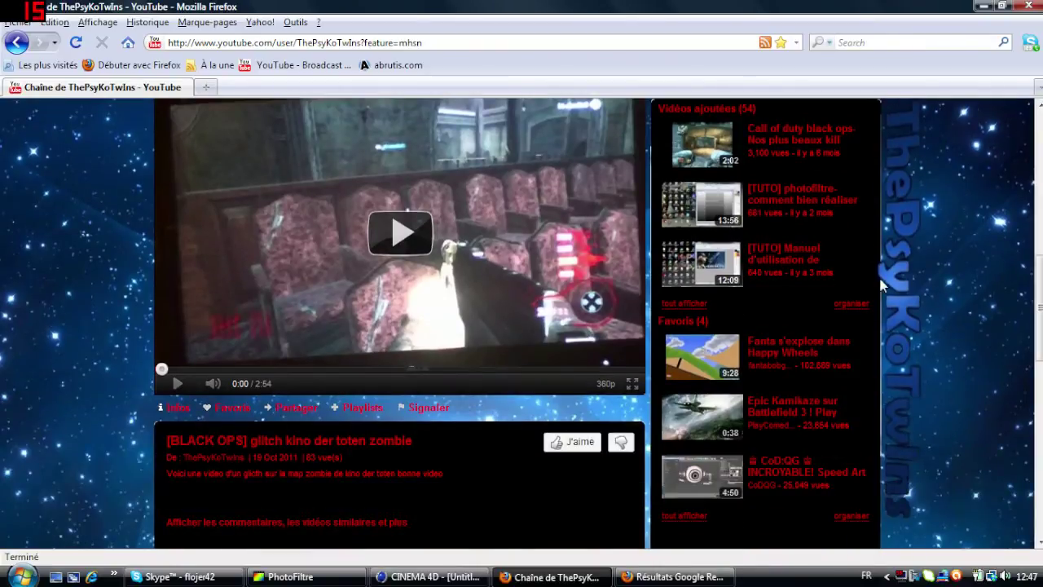
scroll(885, 285, down, 2)
scroll(912, 289, up, 2)
scroll(933, 244, up, 2)
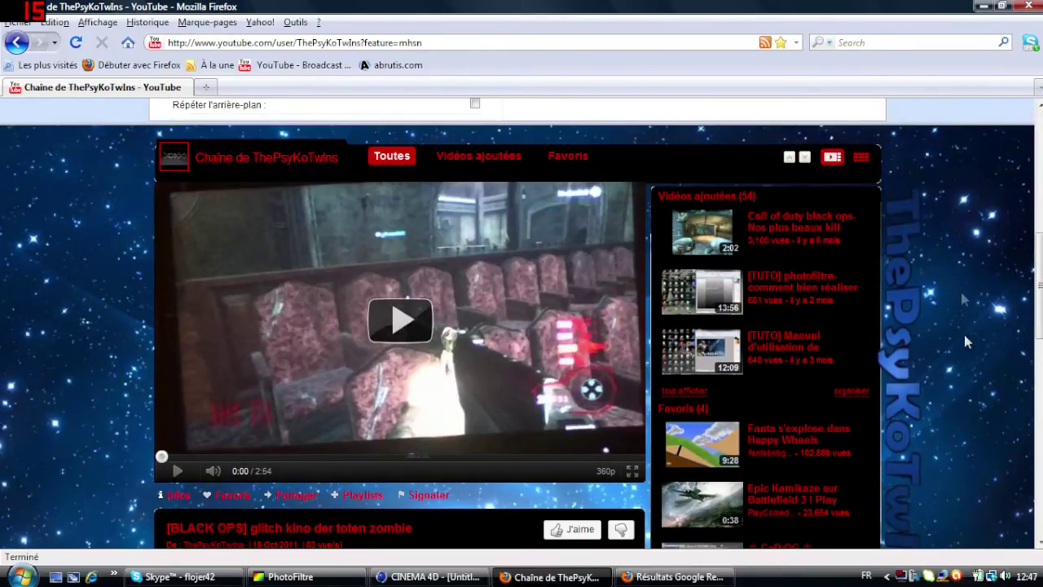
scroll(880, 326, down, 2)
scroll(749, 302, down, 4)
scroll(674, 286, down, 2)
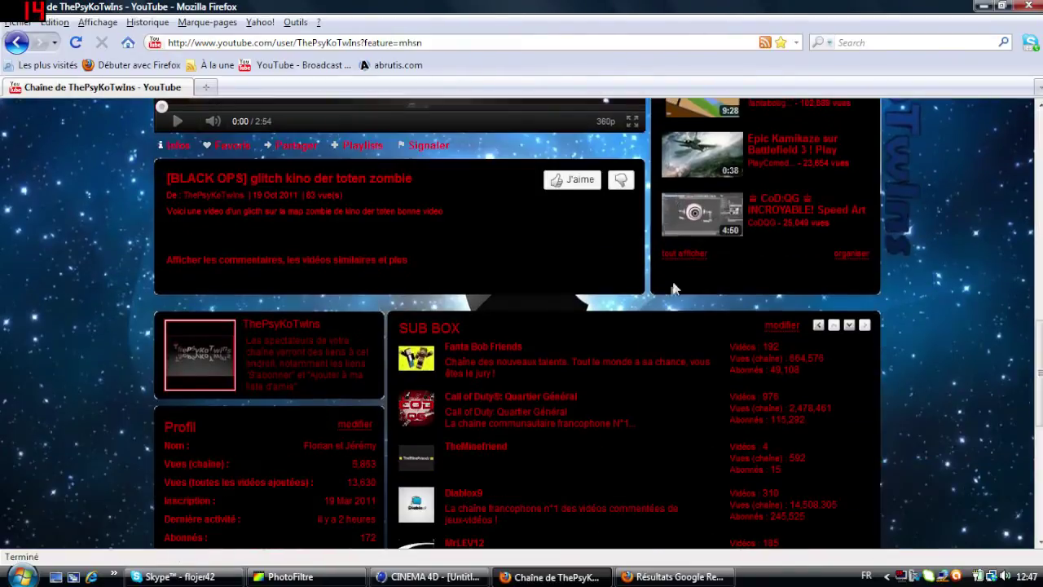
scroll(660, 308, down, 2)
scroll(489, 216, up, 2)
scroll(437, 233, up, 4)
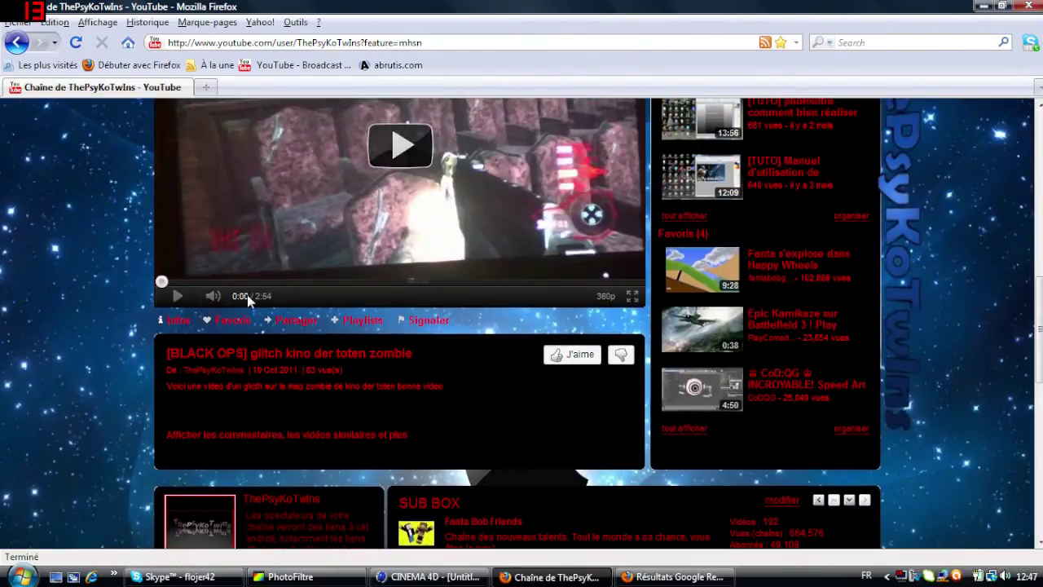
scroll(247, 318, down, 10)
scroll(104, 303, up, 4)
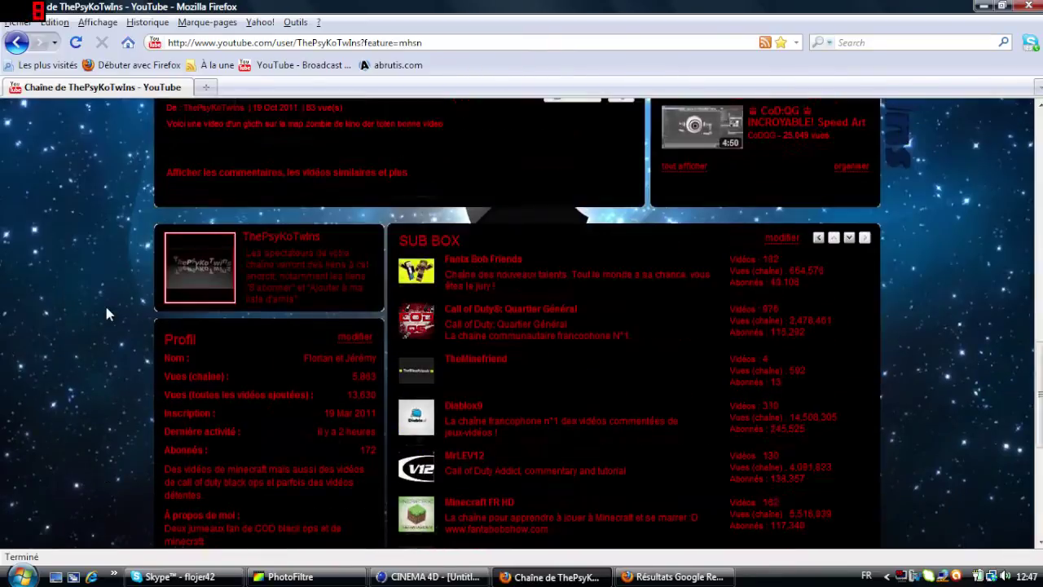
scroll(104, 302, up, 10)
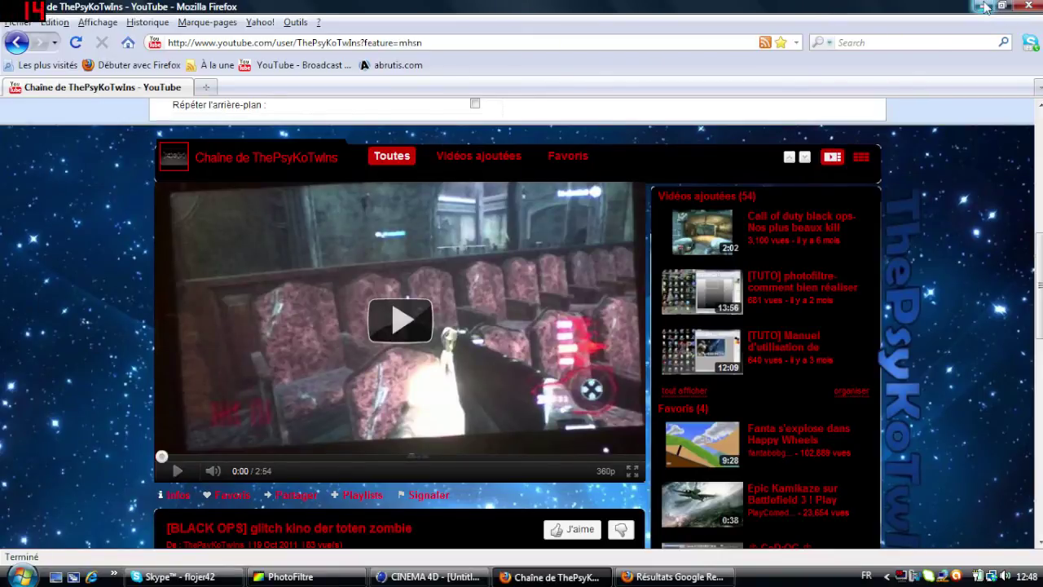
Minimise Firefox, close back etoile.jpg and the template in PhotoFiltre, then open jerflo doc.
click(984, 6)
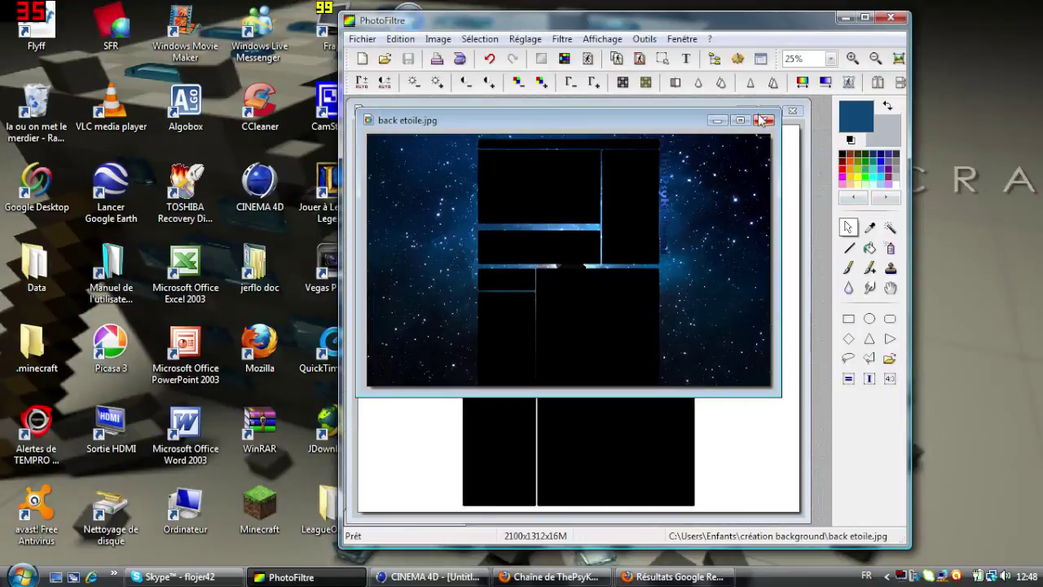
click(762, 120)
click(793, 111)
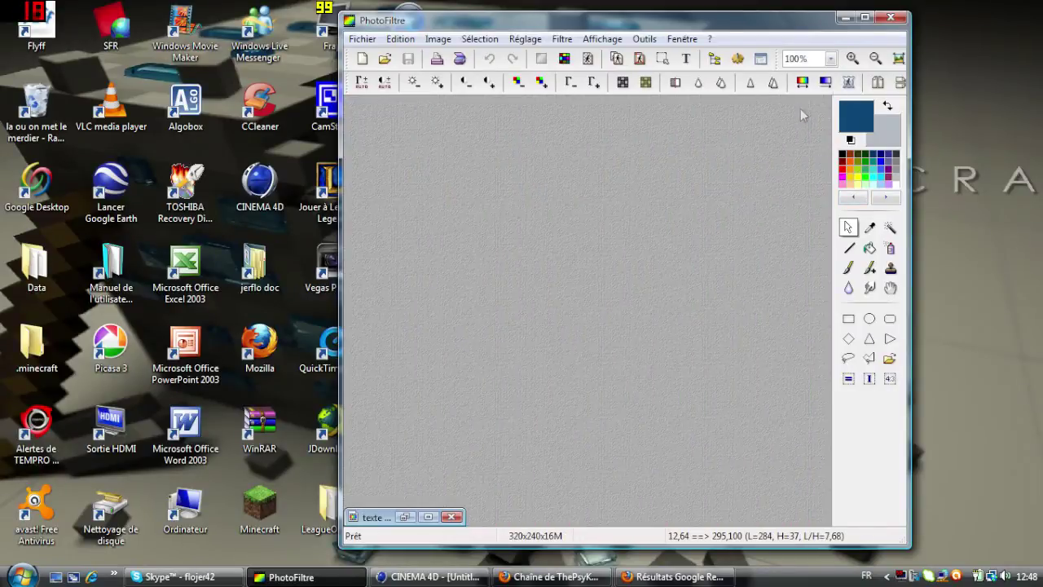
click(845, 18)
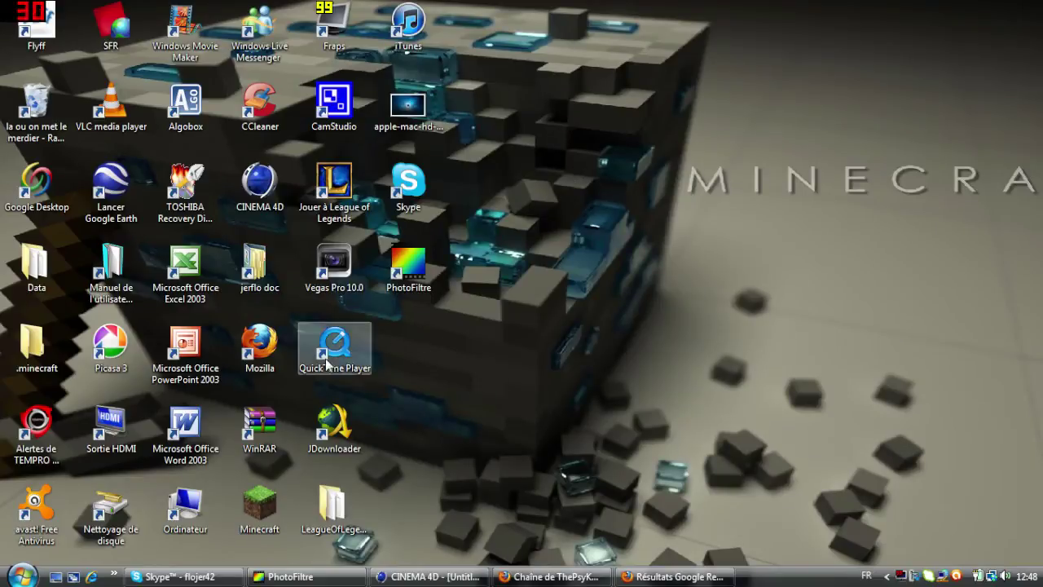
double_click(259, 265)
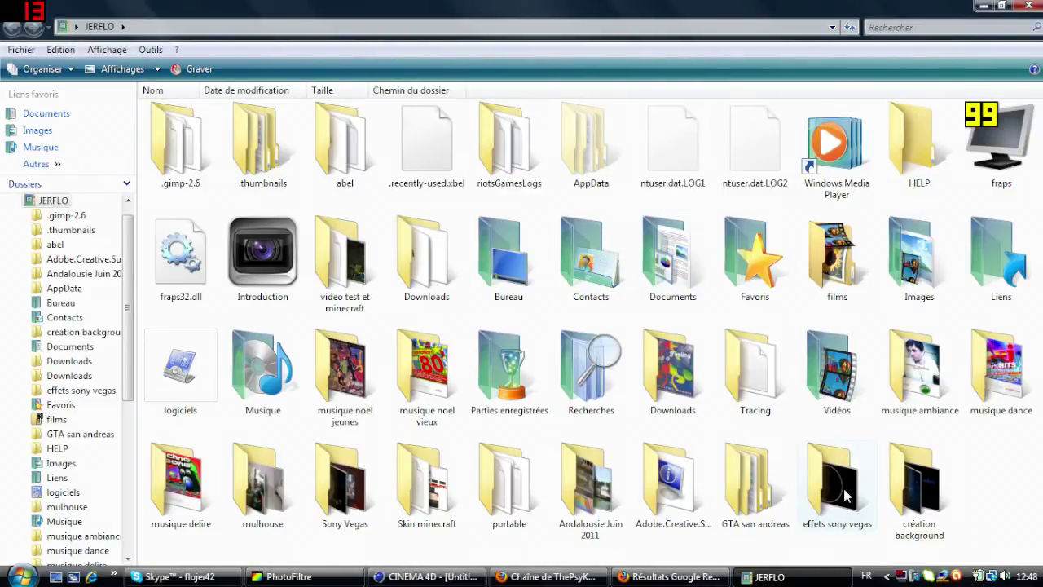
Preview the background mw3 image from the création background folder, declining the QuickTime offer.
double_click(917, 489)
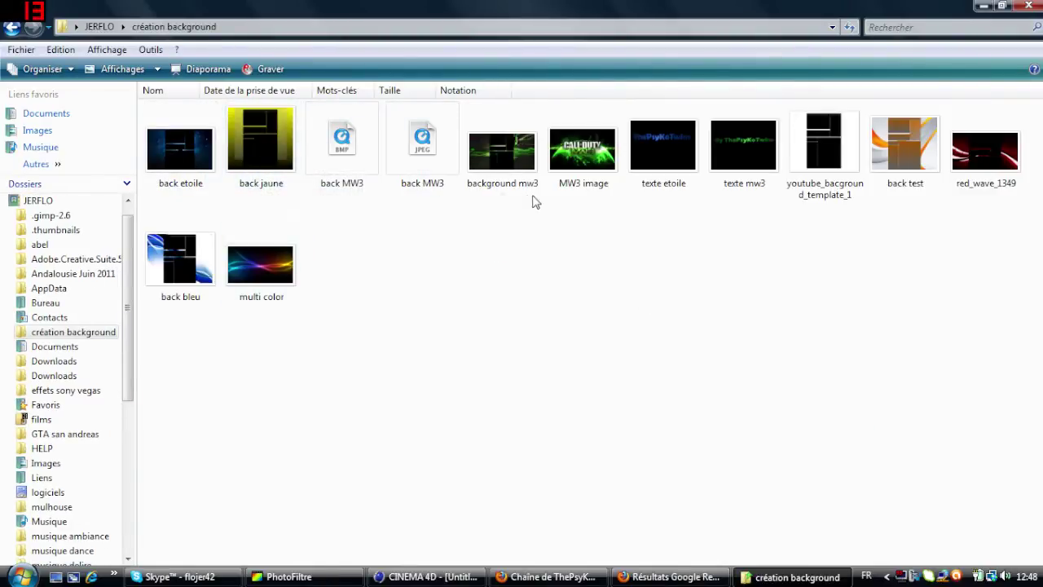
double_click(514, 159)
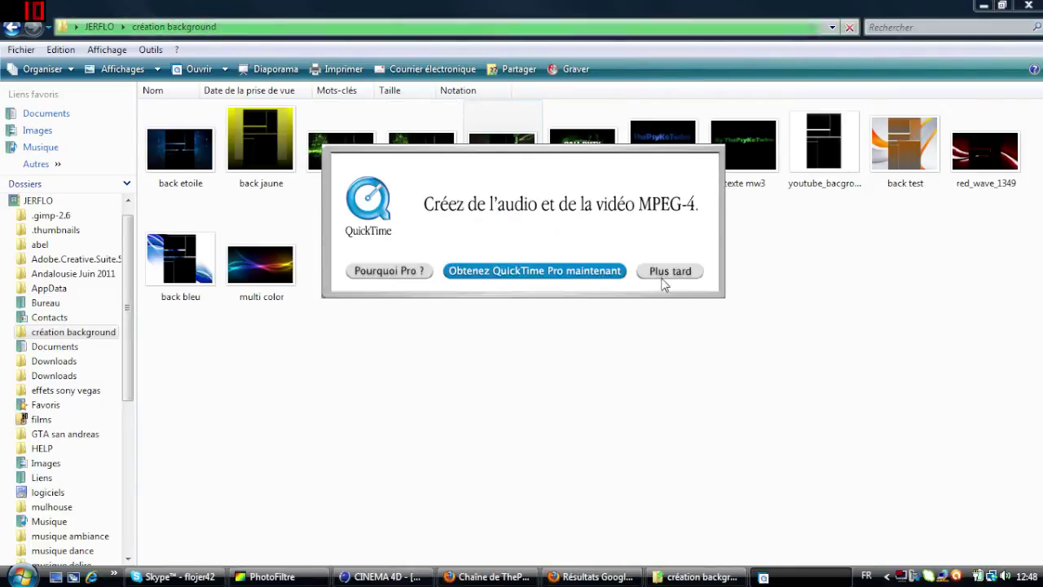
click(668, 272)
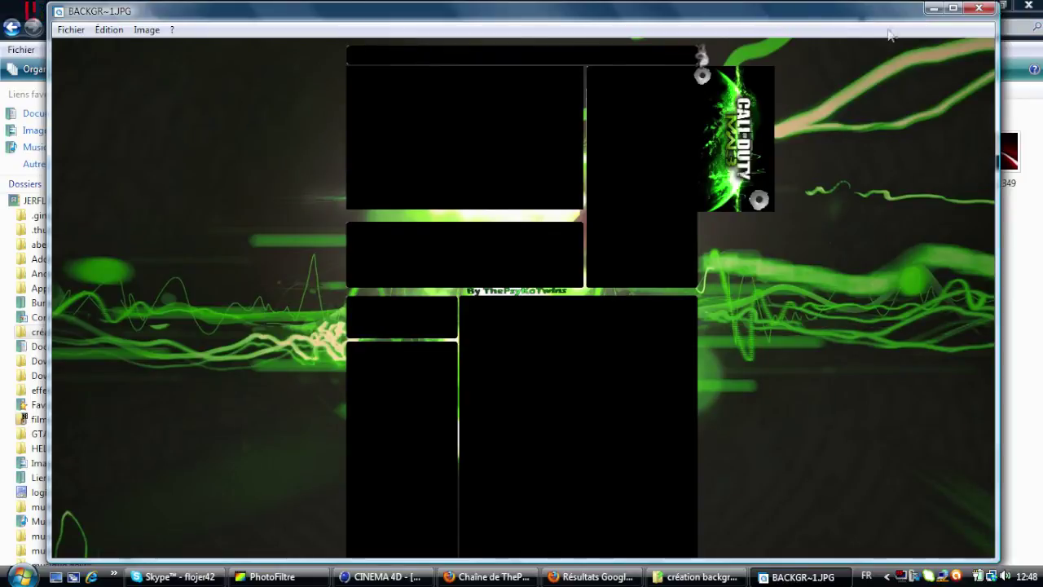
click(934, 8)
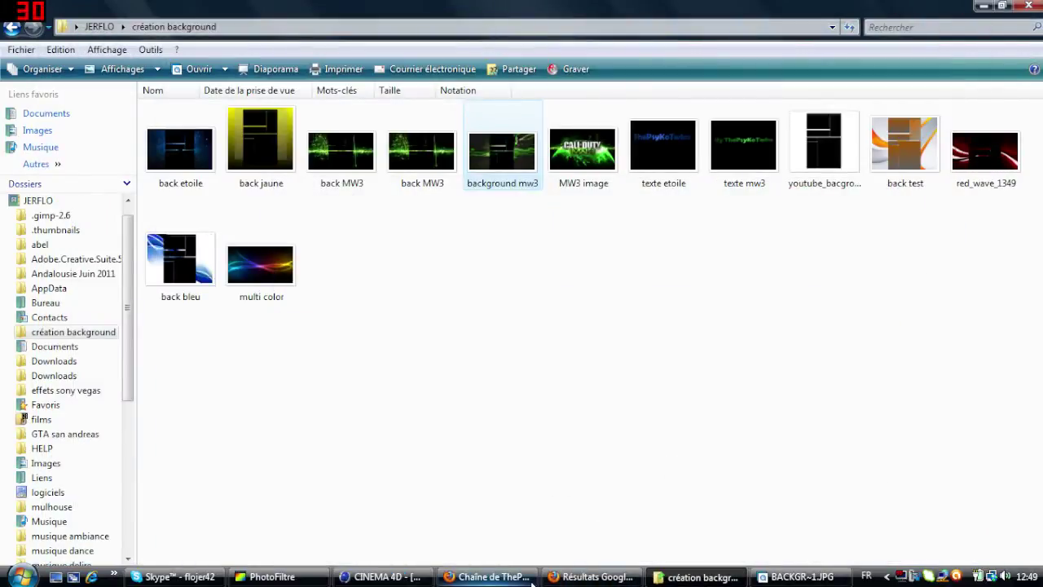
Discard pending theme edits and upload the green création background image as channel background.
click(489, 576)
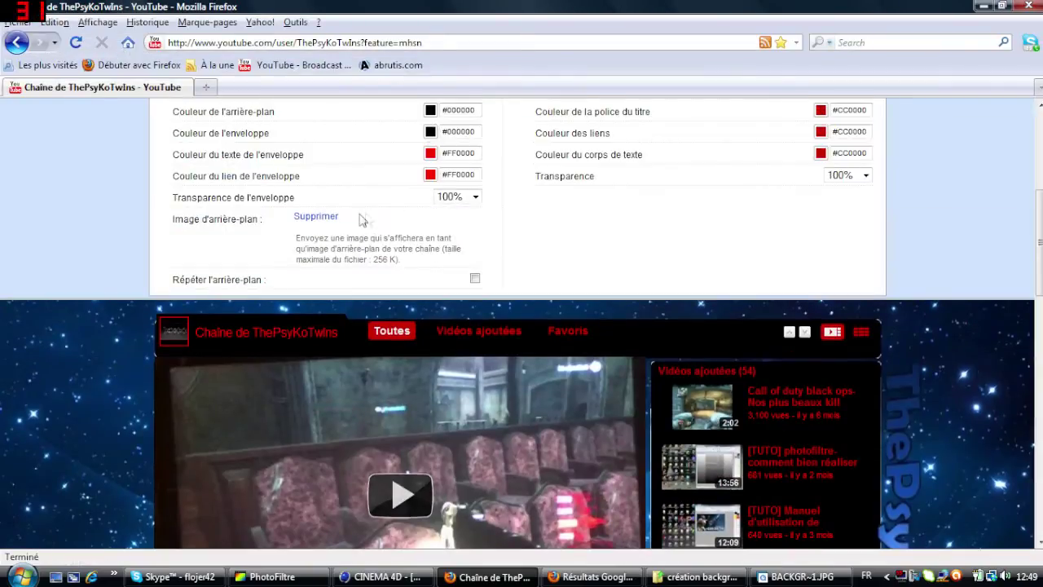
scroll(866, 207, up, 4)
click(857, 212)
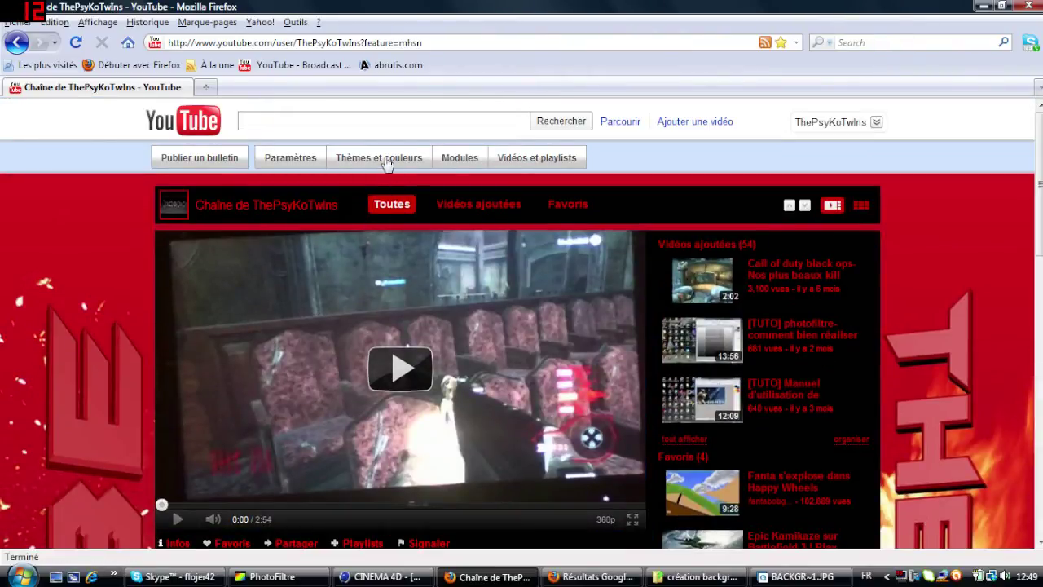
click(387, 163)
scroll(339, 448, down, 4)
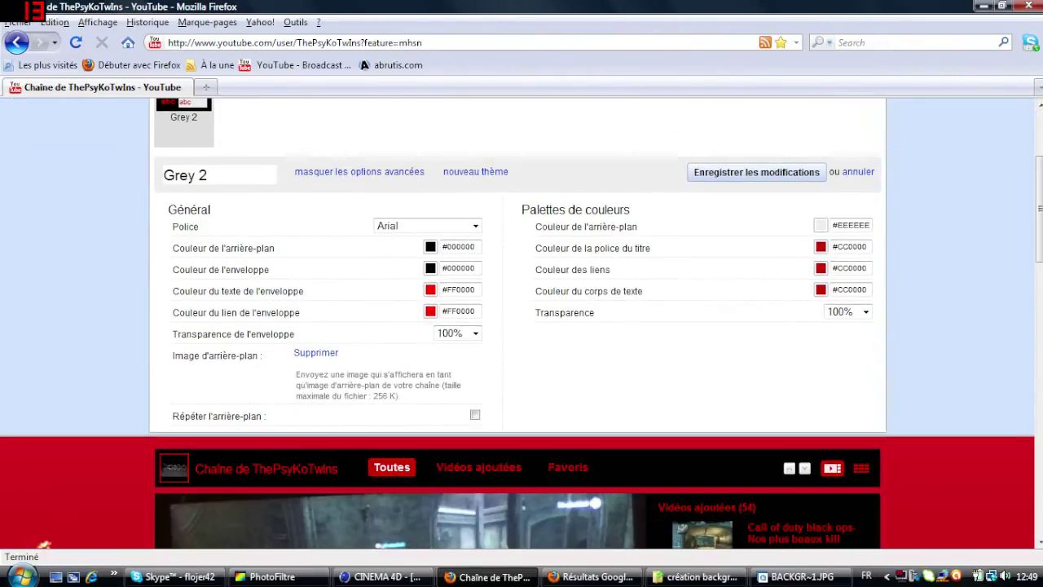
click(326, 353)
click(387, 359)
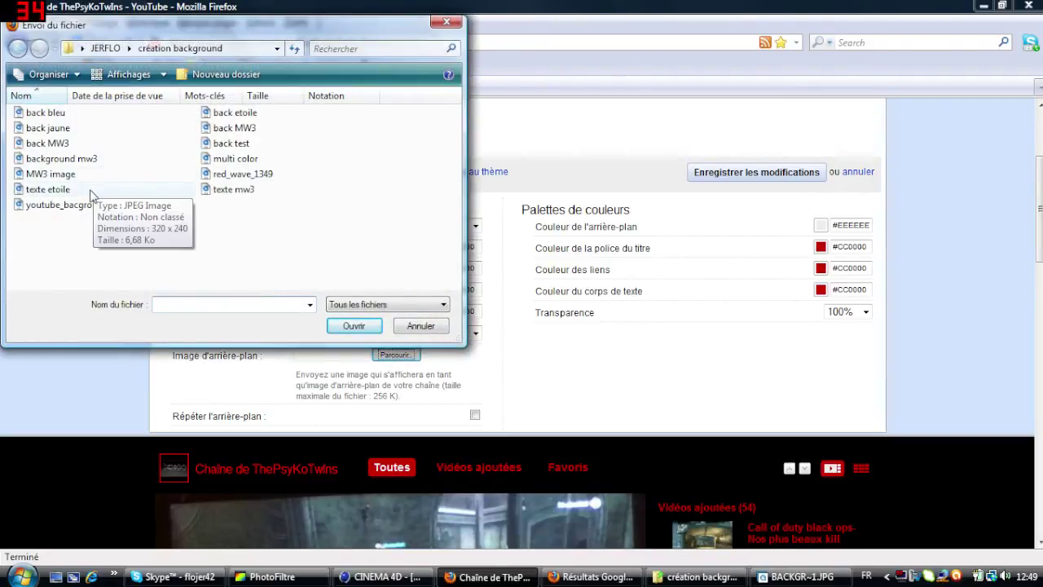
double_click(94, 144)
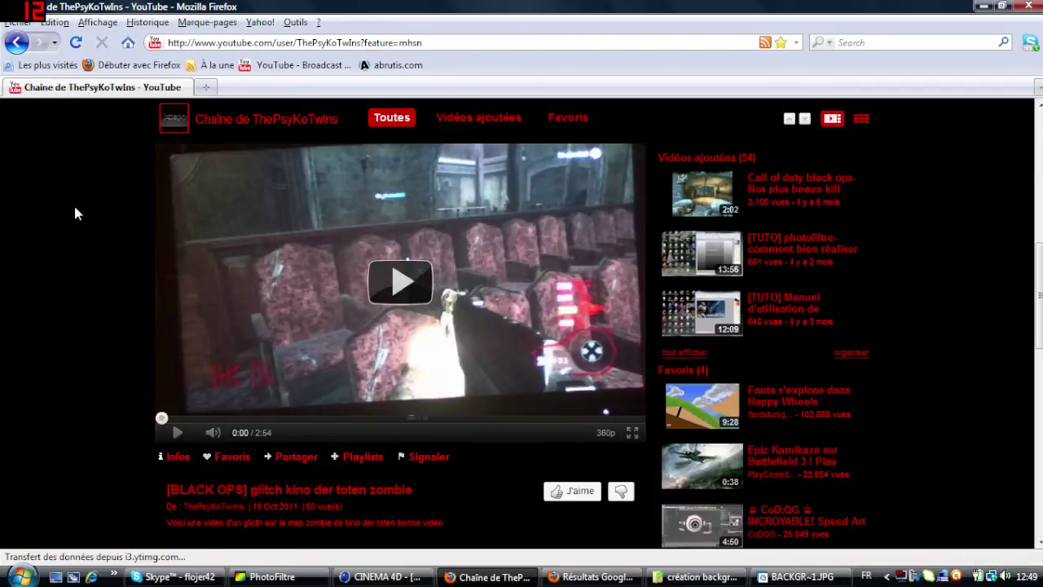
scroll(78, 225, down, 7)
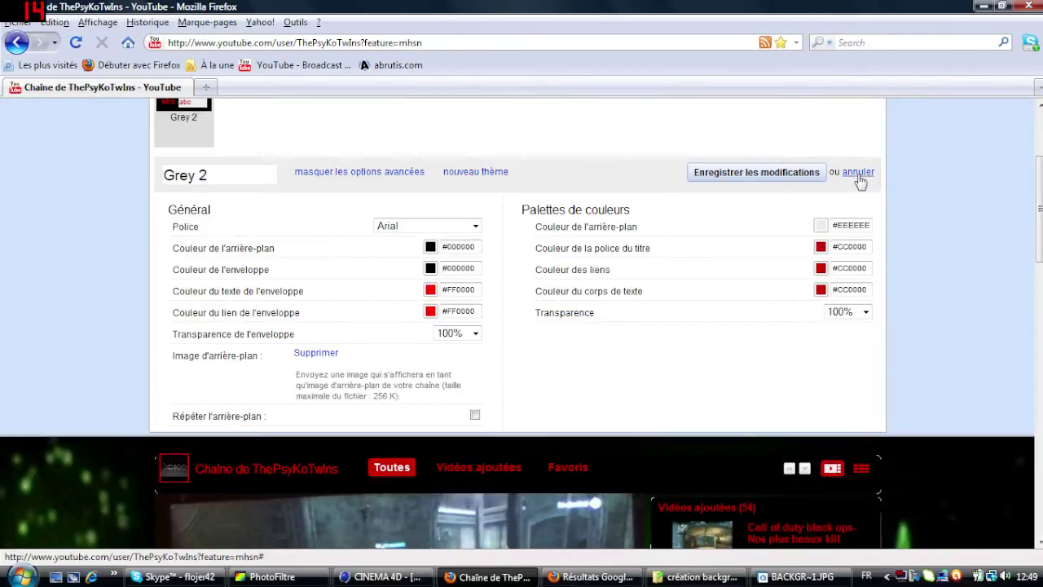
Discard the pending theme edits and upload back MW3 as the channel background.
click(858, 172)
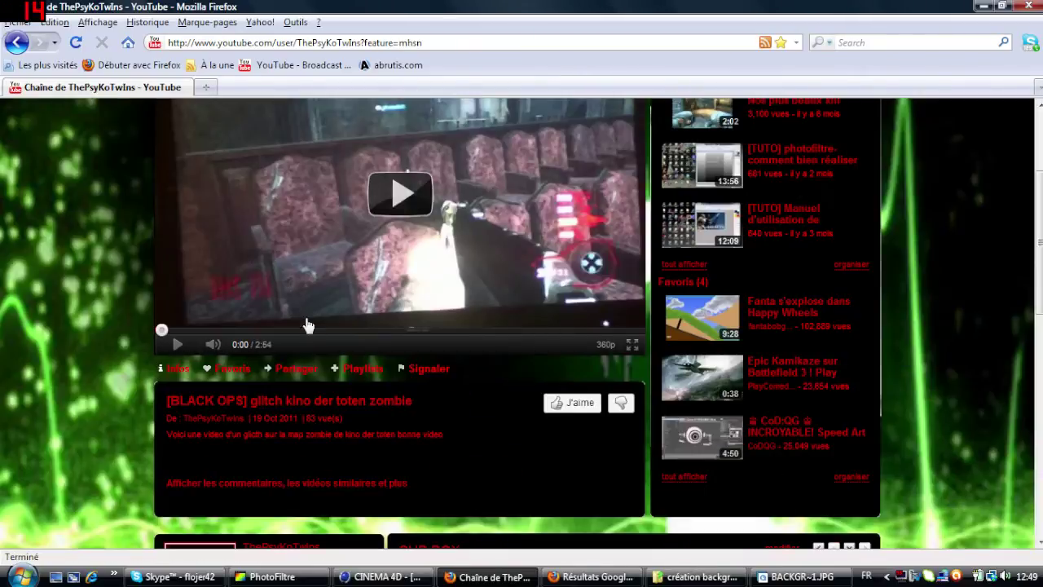
scroll(363, 211, up, 4)
click(370, 160)
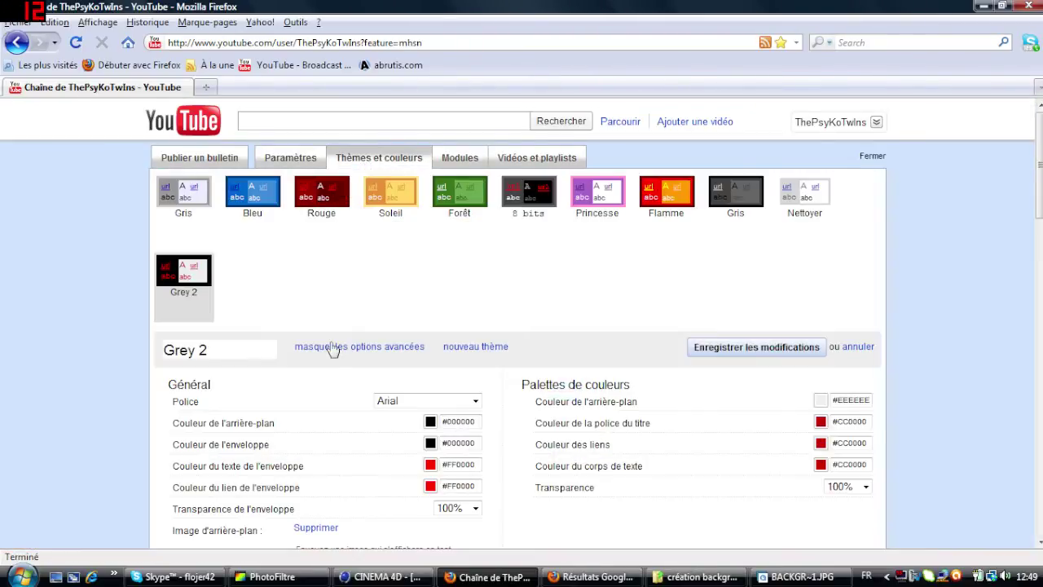
click(316, 528)
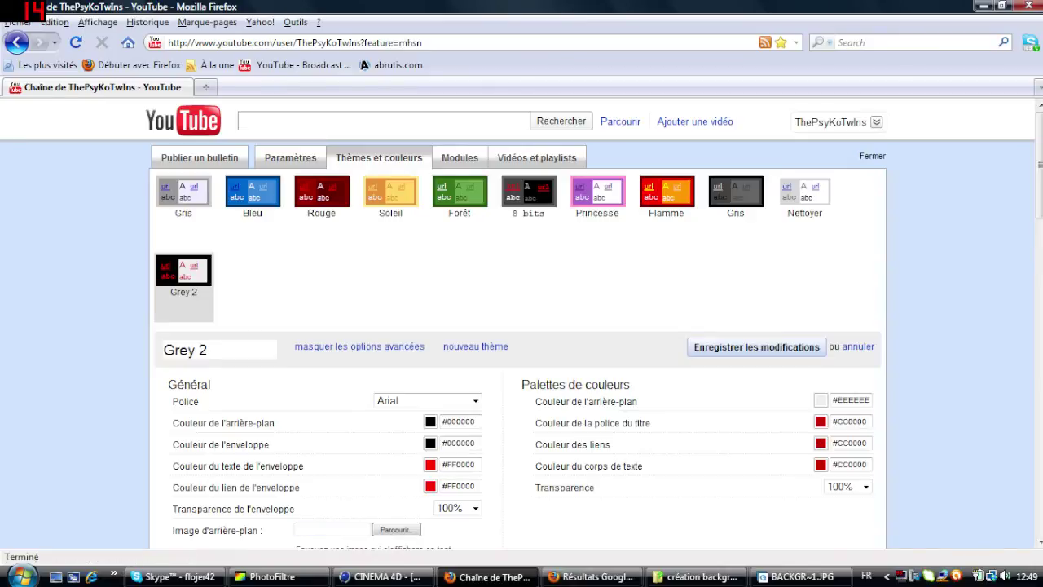
click(378, 530)
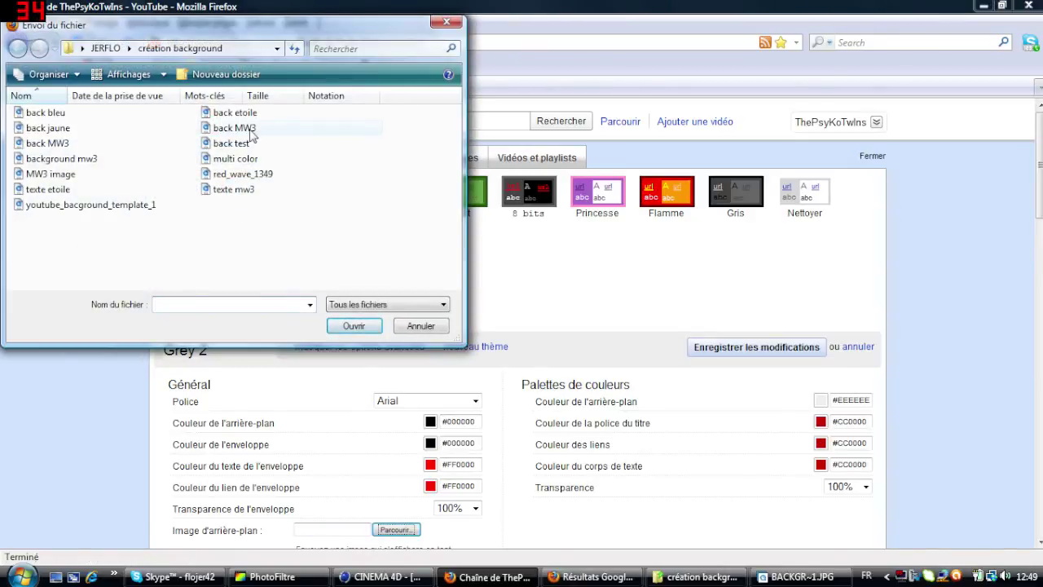
double_click(252, 134)
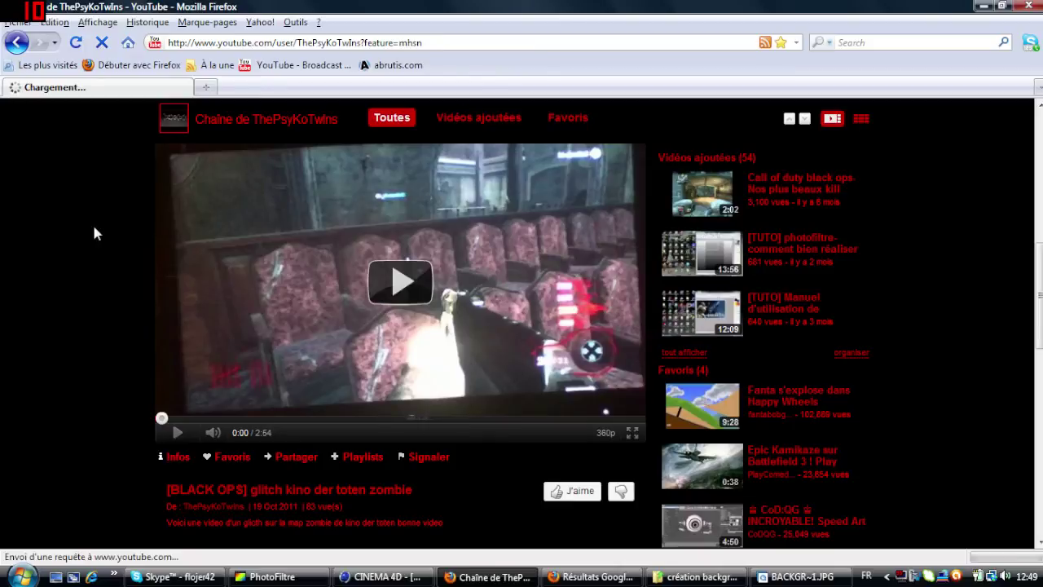
scroll(105, 216, down, 2)
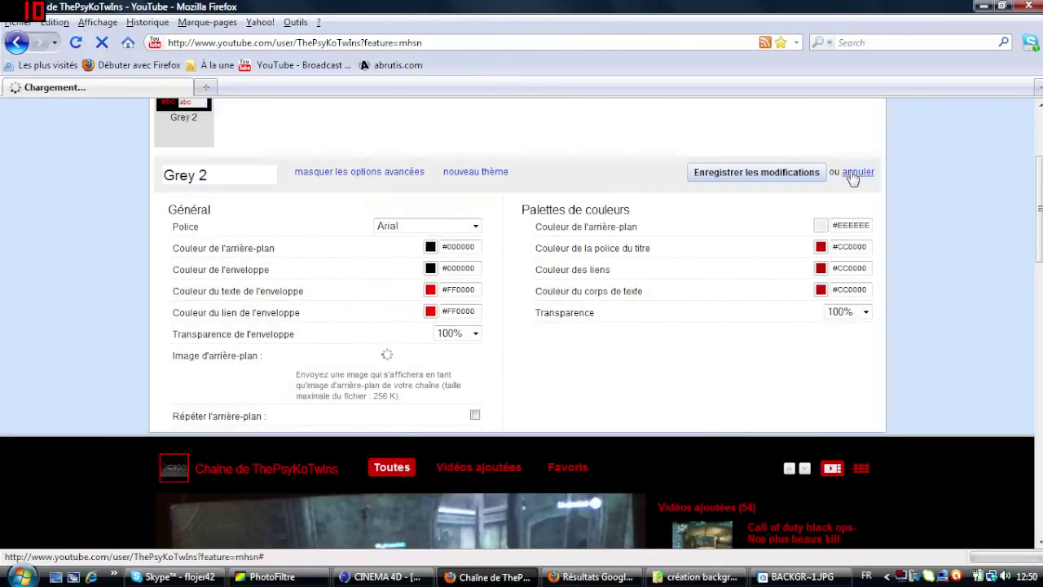
Leave the theme settings and preview the back test image in Explorer.
click(859, 172)
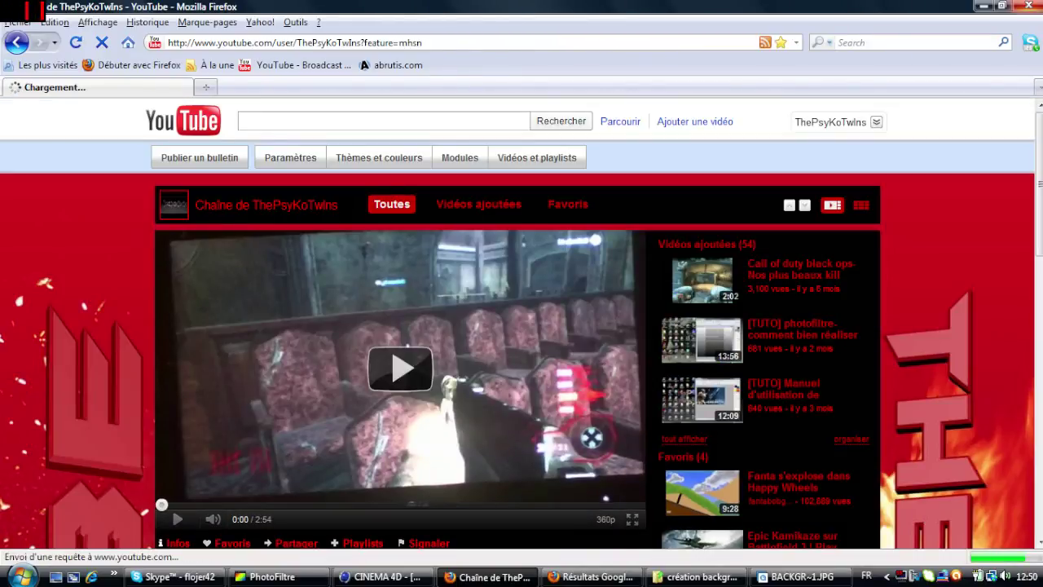
click(692, 576)
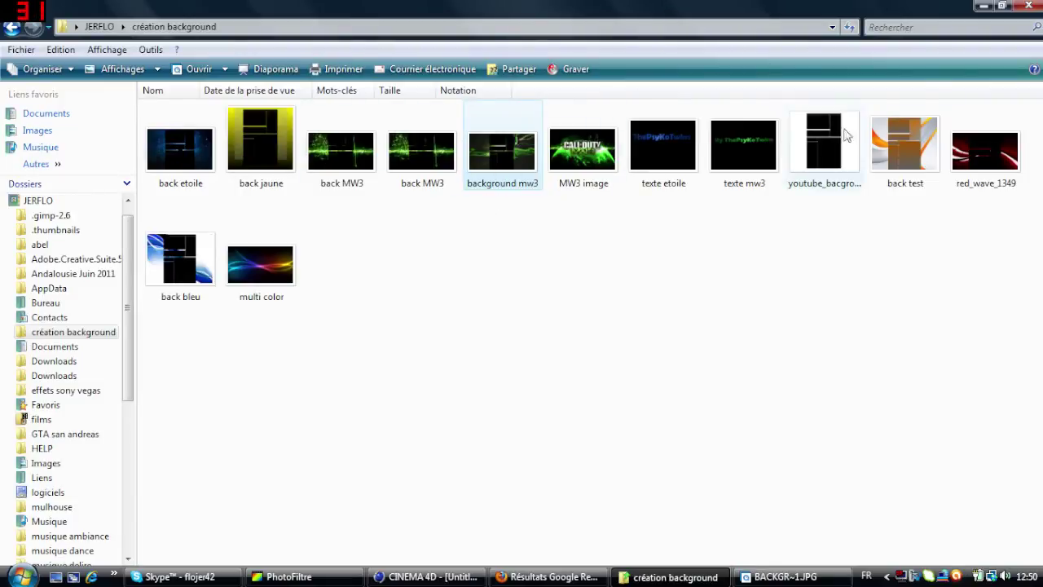
double_click(929, 151)
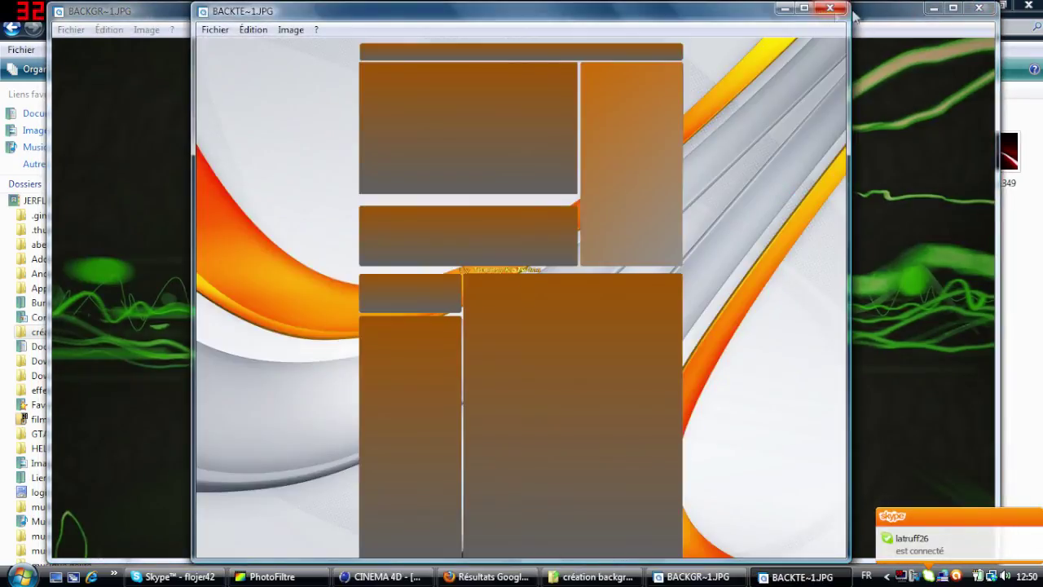
Close the background mw3 and back test previews and the création background folder.
click(978, 10)
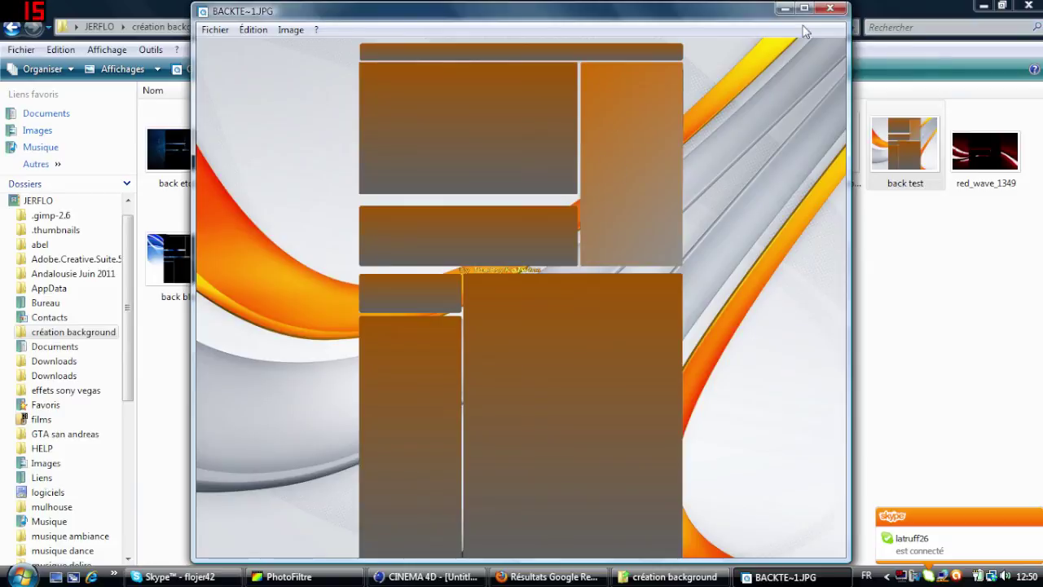
click(827, 10)
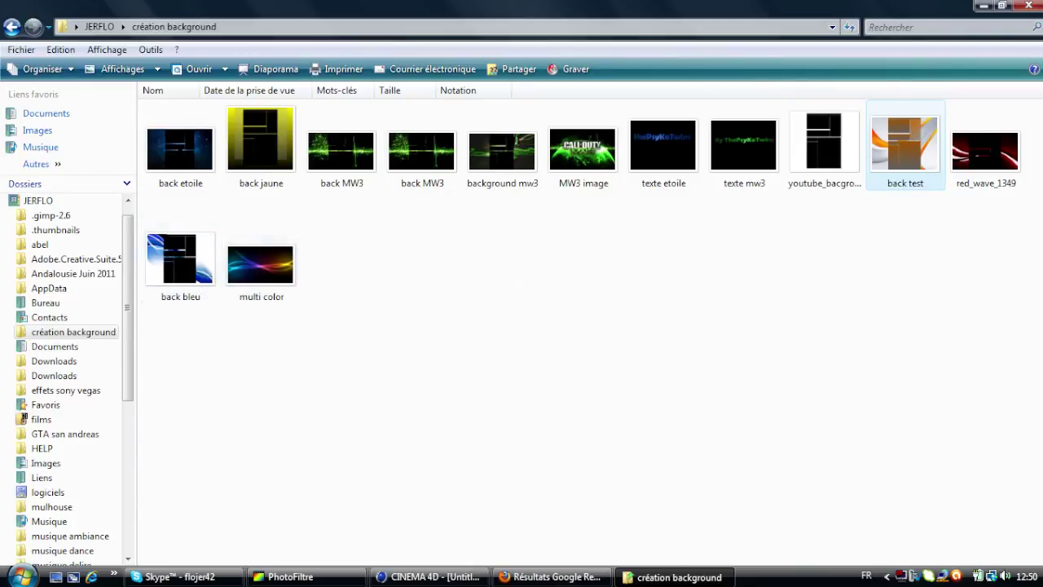
key(alt+F4)
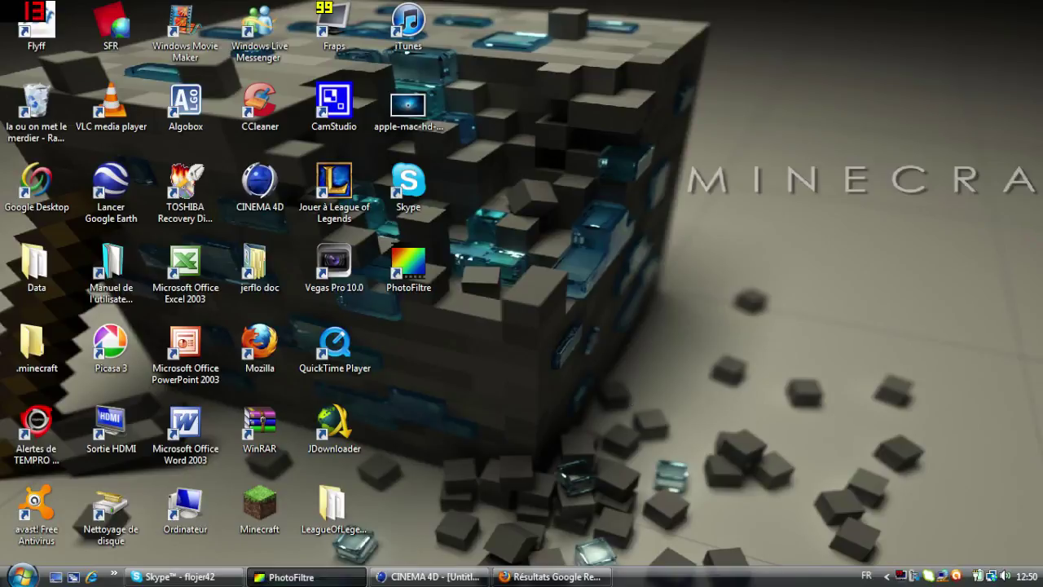
Restore the minimised PhotoFiltre window from the taskbar.
click(291, 577)
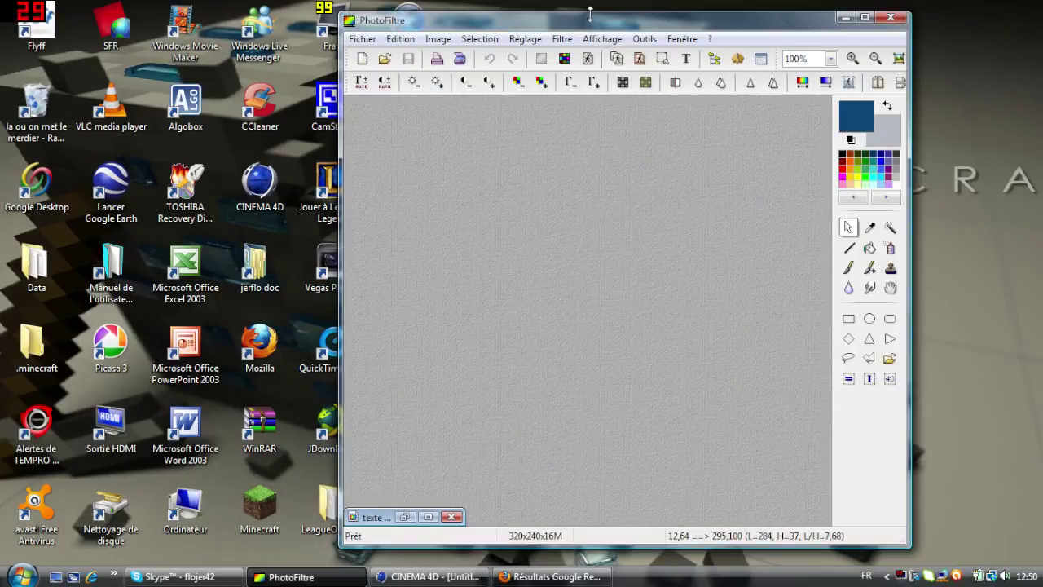